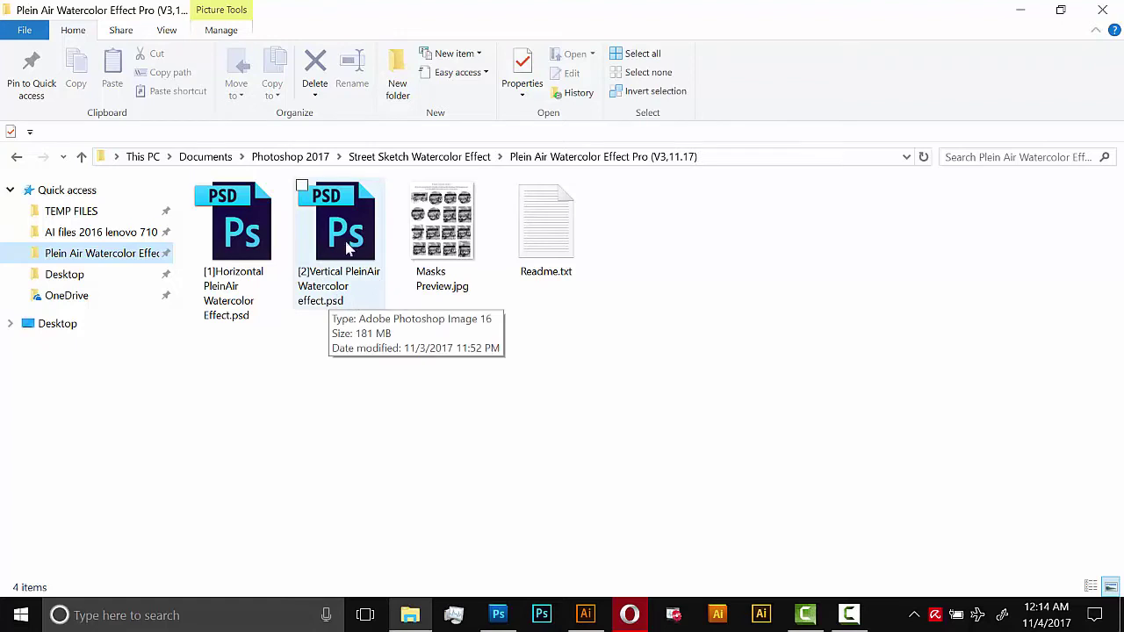
Step: Open the vertical Plein Air watercolor template and select Place Image Here in the Layers panel
drag(334, 217, 498, 613)
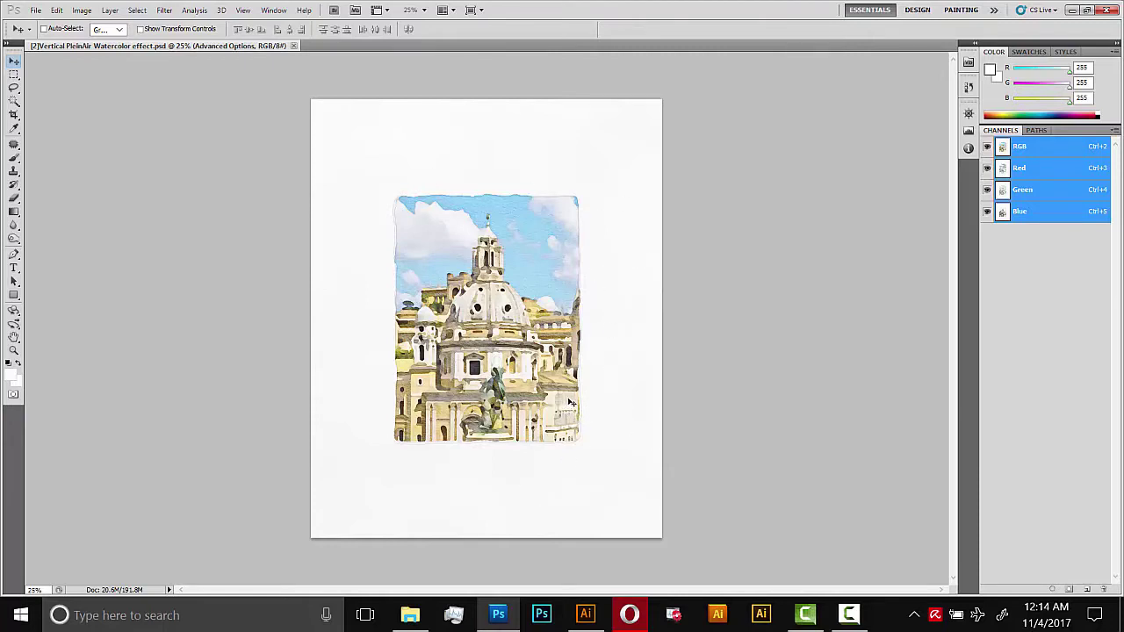
click(273, 9)
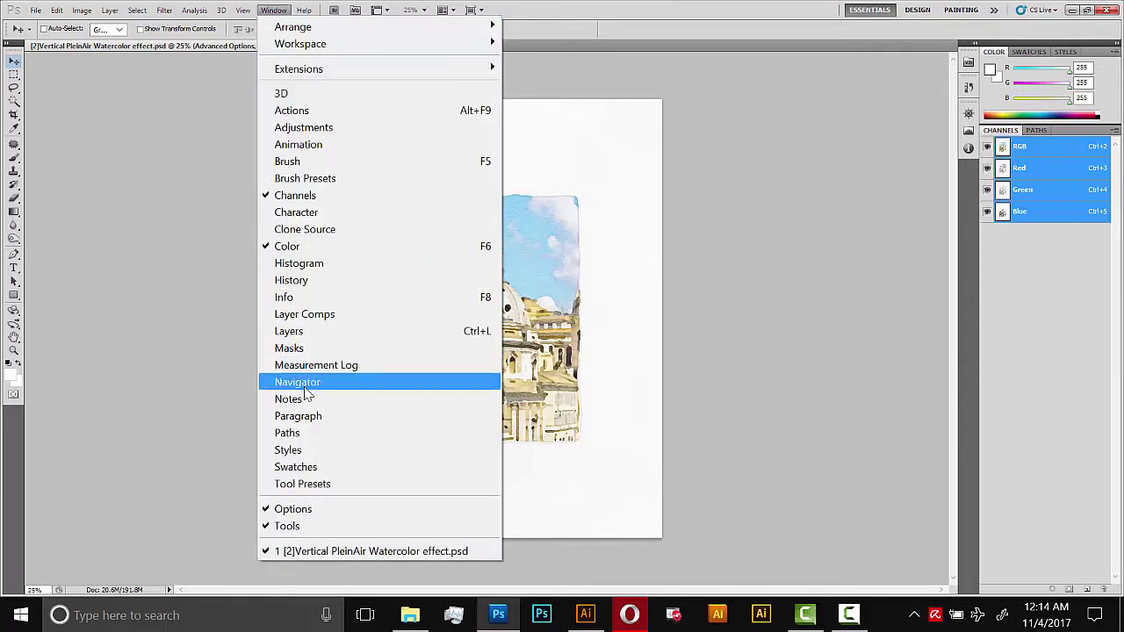
click(303, 331)
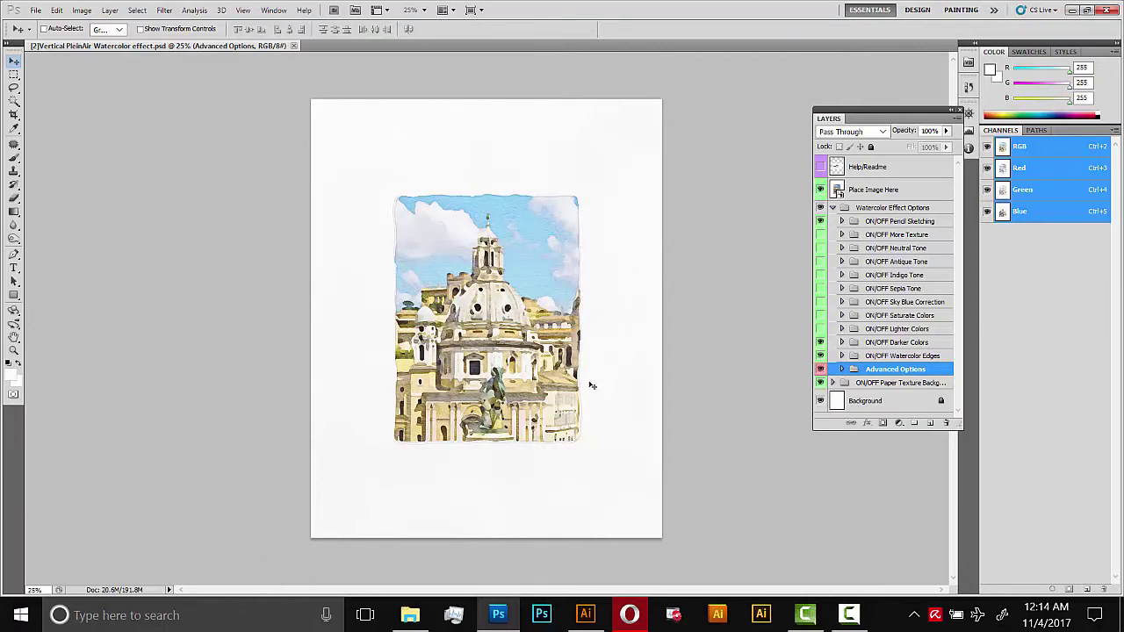
click(867, 193)
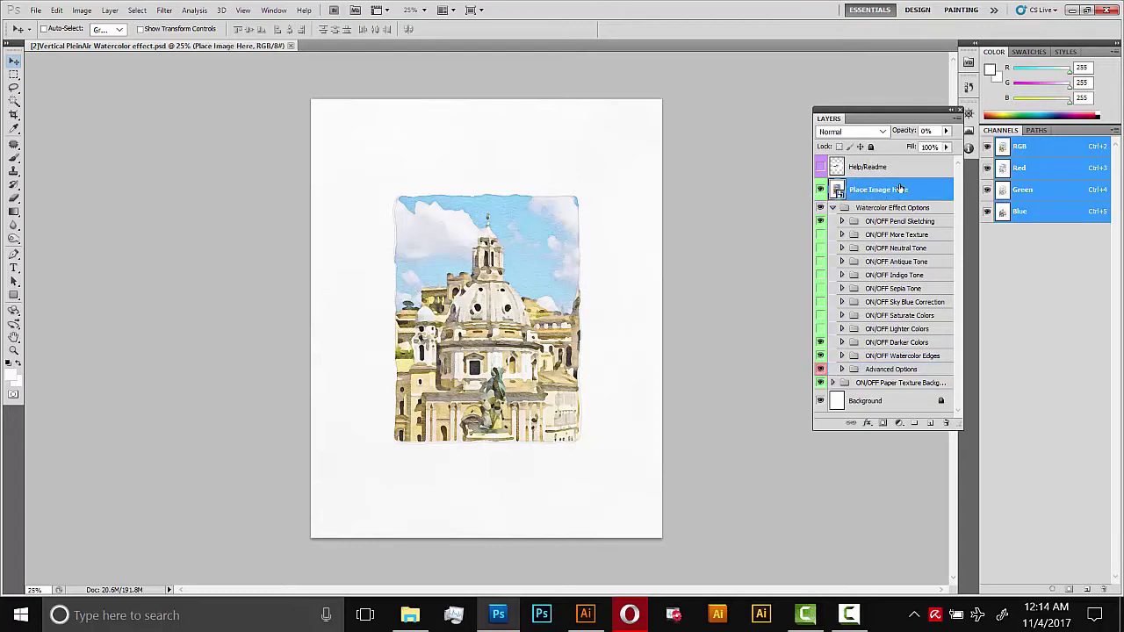
Step: Open the Place Image Here smart object and hide the Plein Air Mask - 4 and Delete Me! layers
double_click(838, 193)
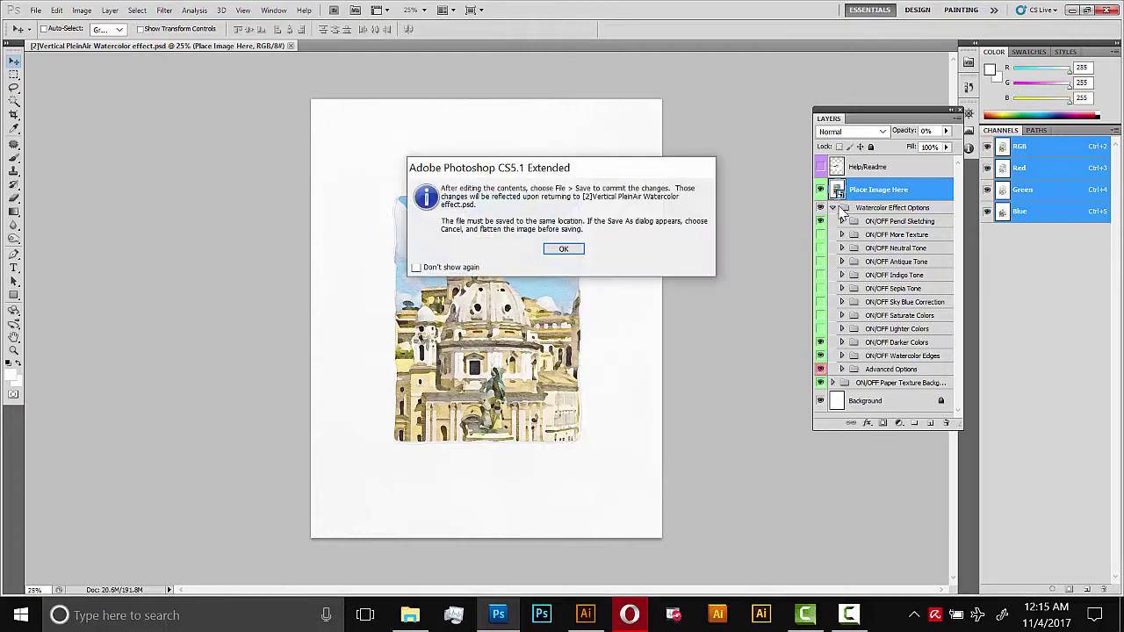
click(566, 250)
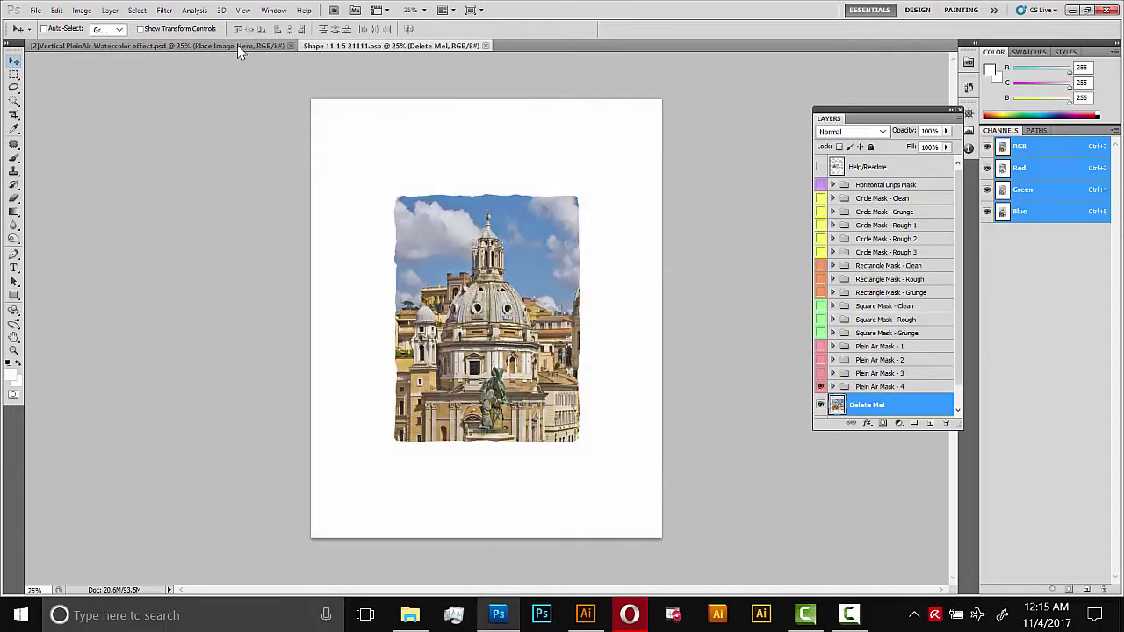
click(239, 46)
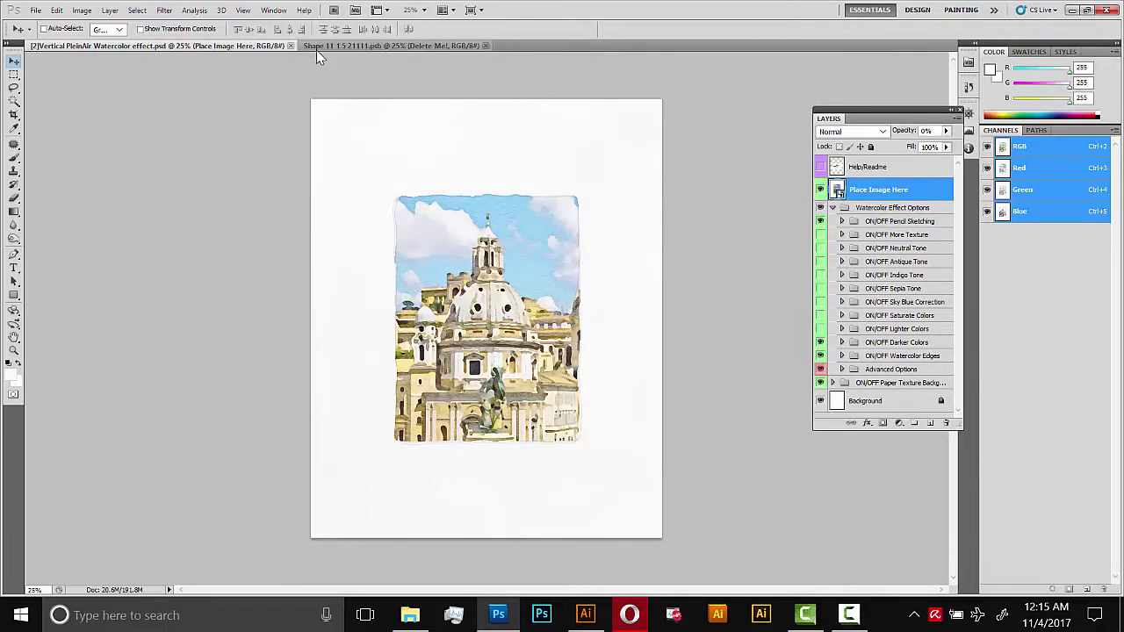
click(316, 48)
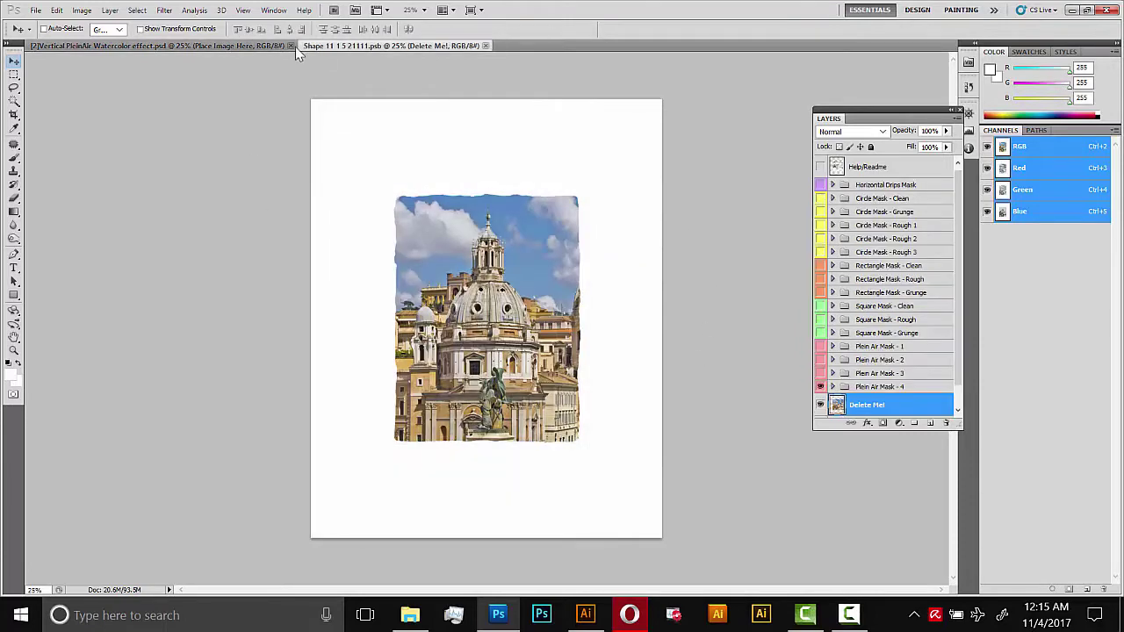
click(820, 387)
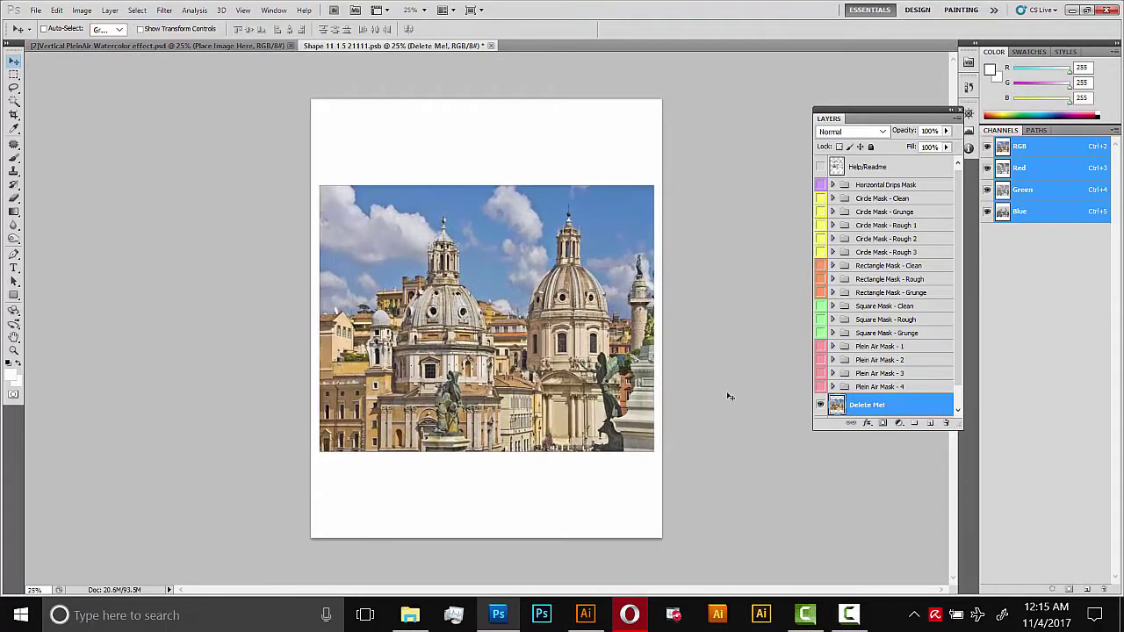
click(820, 404)
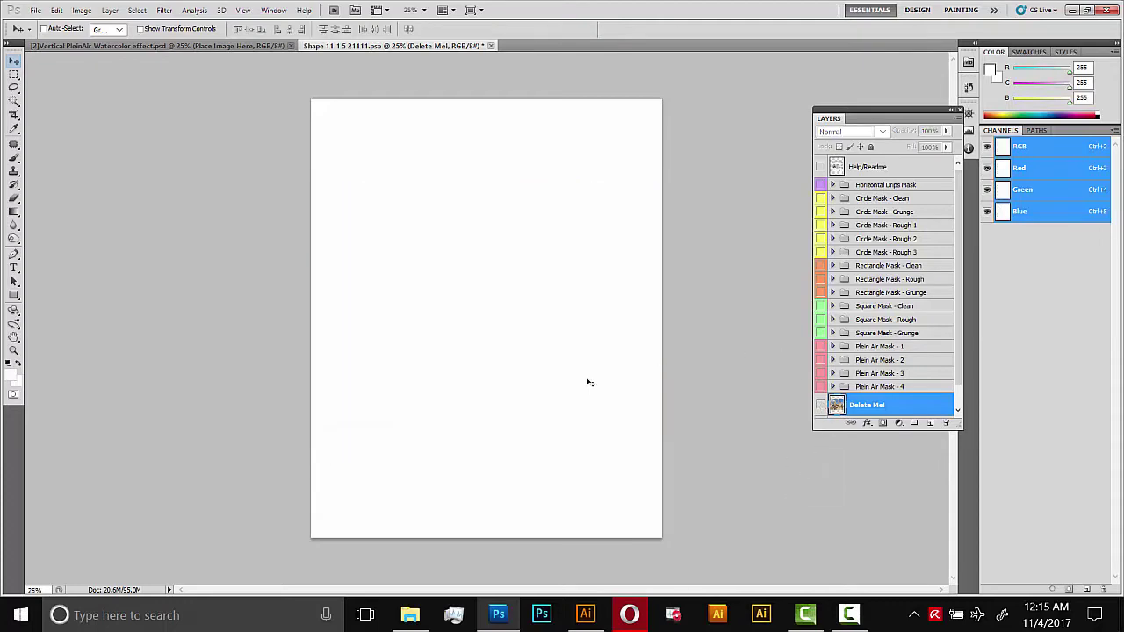
Step: Drag Bridge Of Sighs.jpg from the Desktop folder into the smart object and enlarge it
click(410, 614)
click(64, 275)
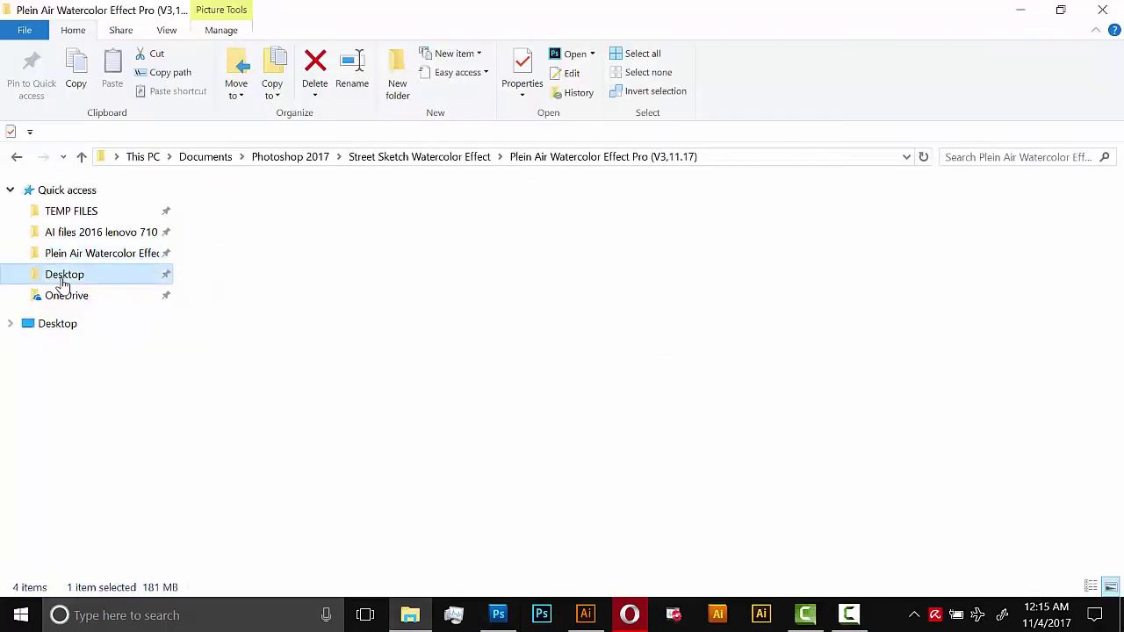
click(239, 244)
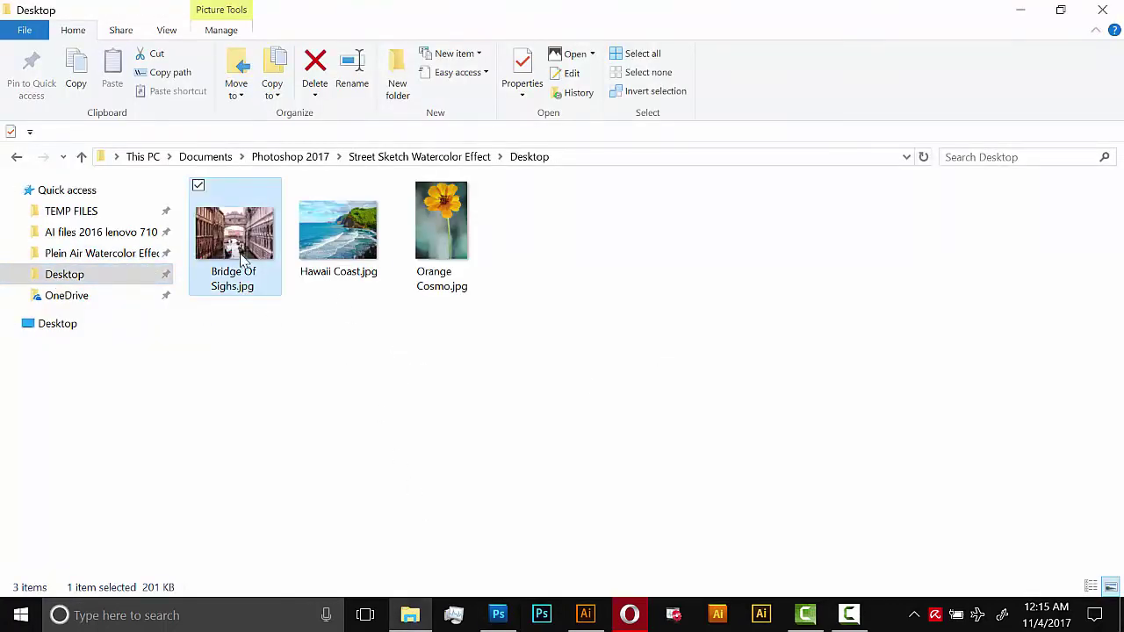
drag(239, 245, 530, 404)
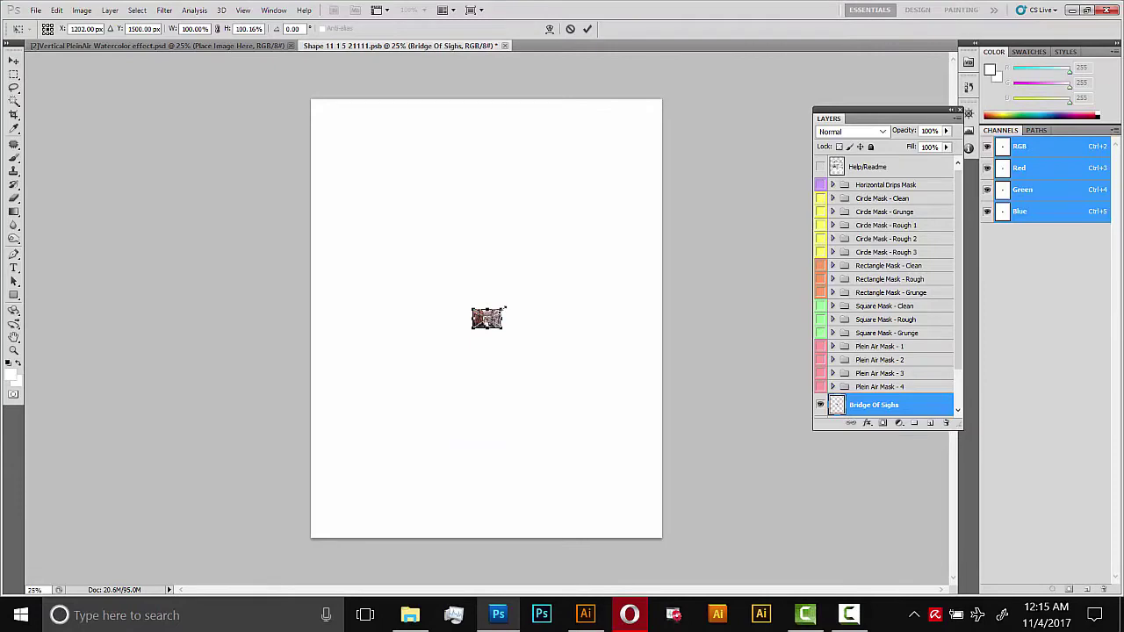
drag(505, 308, 607, 230)
Step: Commit the photo's size, preview the circle masks, then enable the Plein Air Mask - 3 border
key(Return)
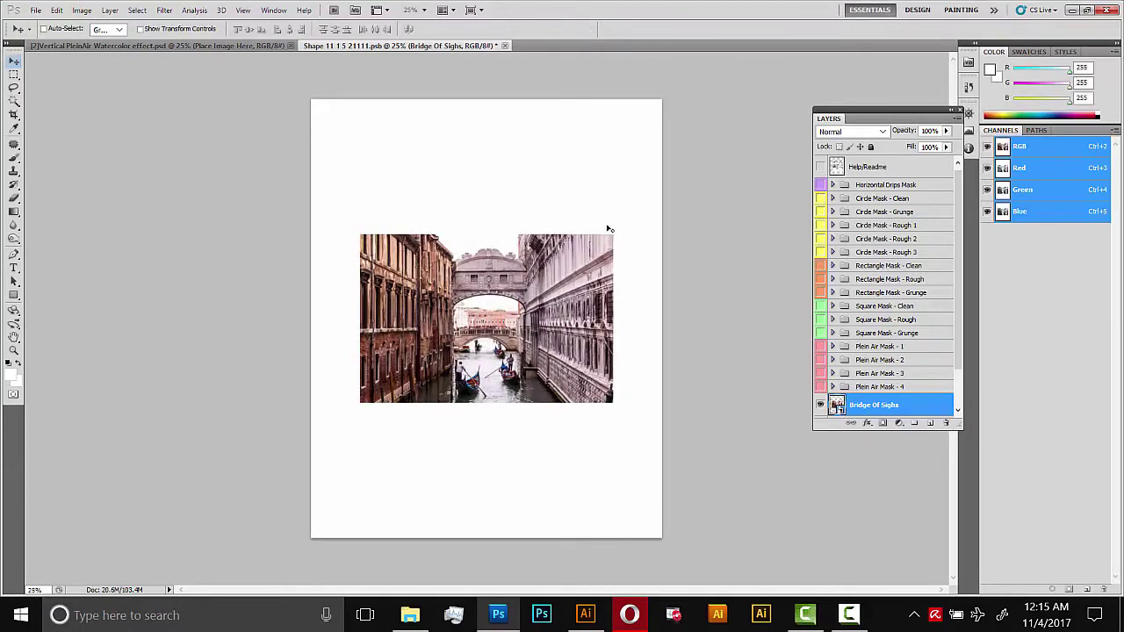
click(820, 226)
click(820, 226)
click(821, 226)
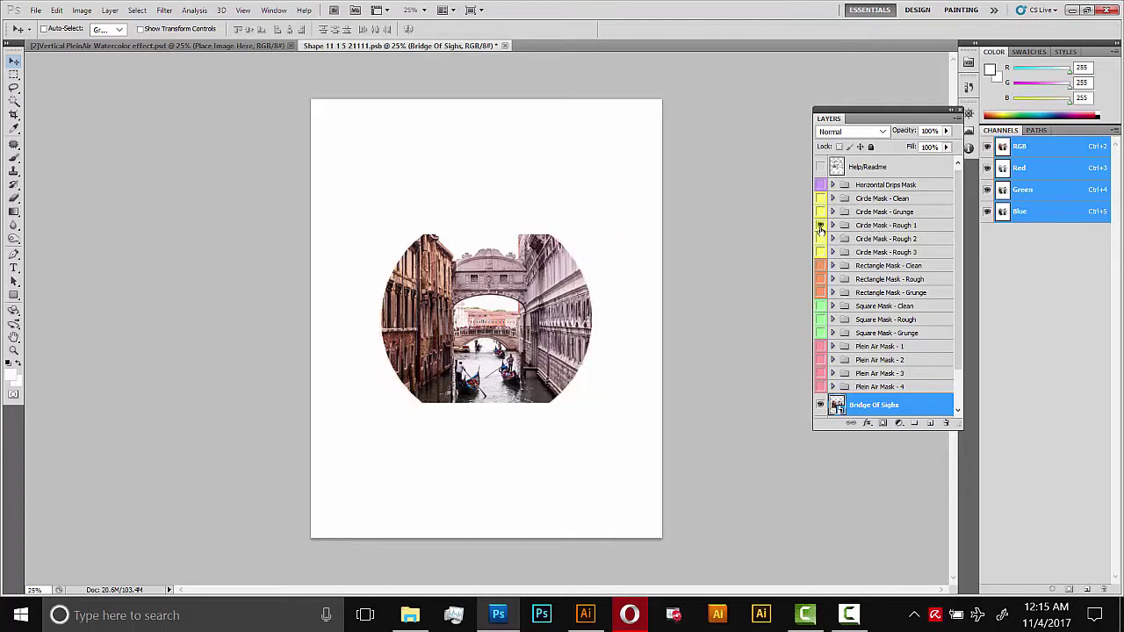
click(821, 226)
click(820, 213)
click(821, 213)
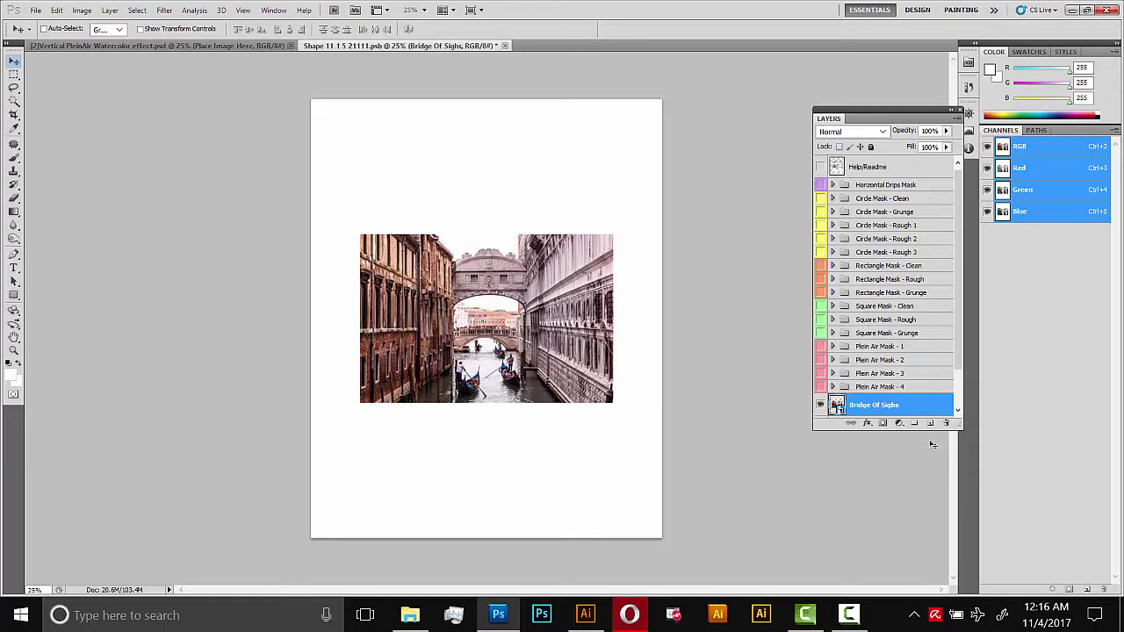
scroll(947, 230, down, 2)
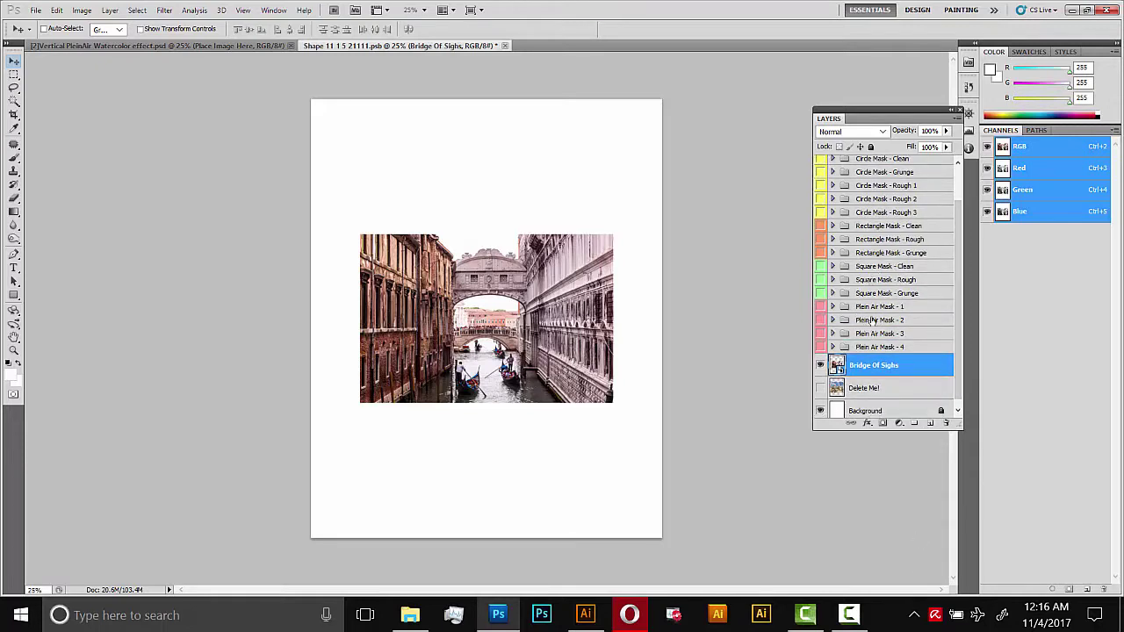
click(820, 334)
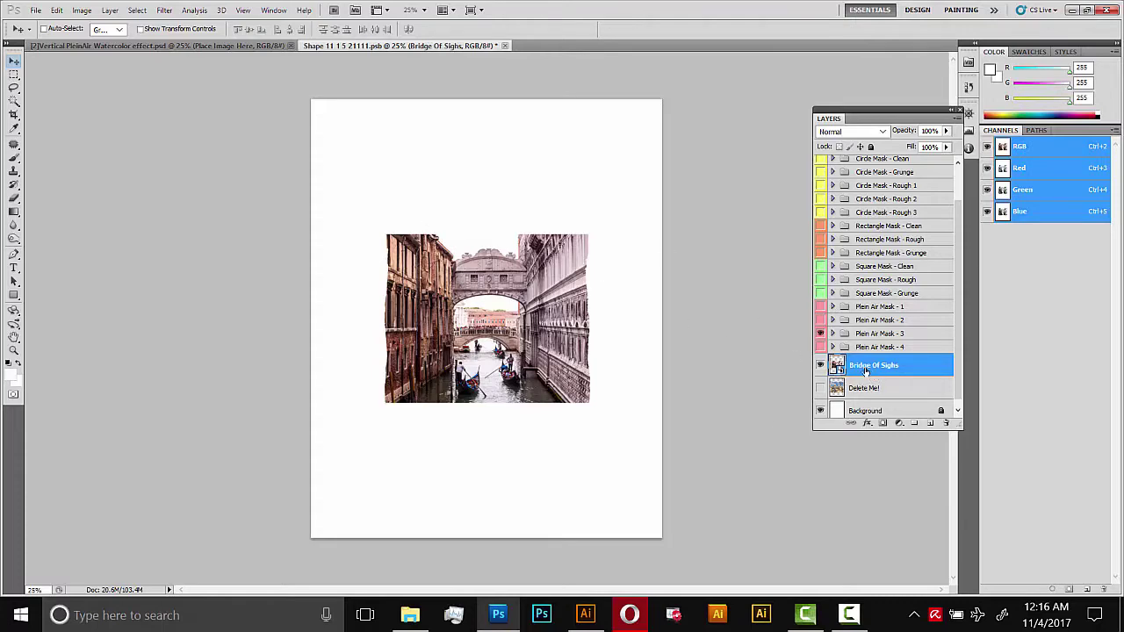
Step: Scale the Bridge Of Sighs photo up from its top-right corner with Edit > Transform > Scale
click(56, 10)
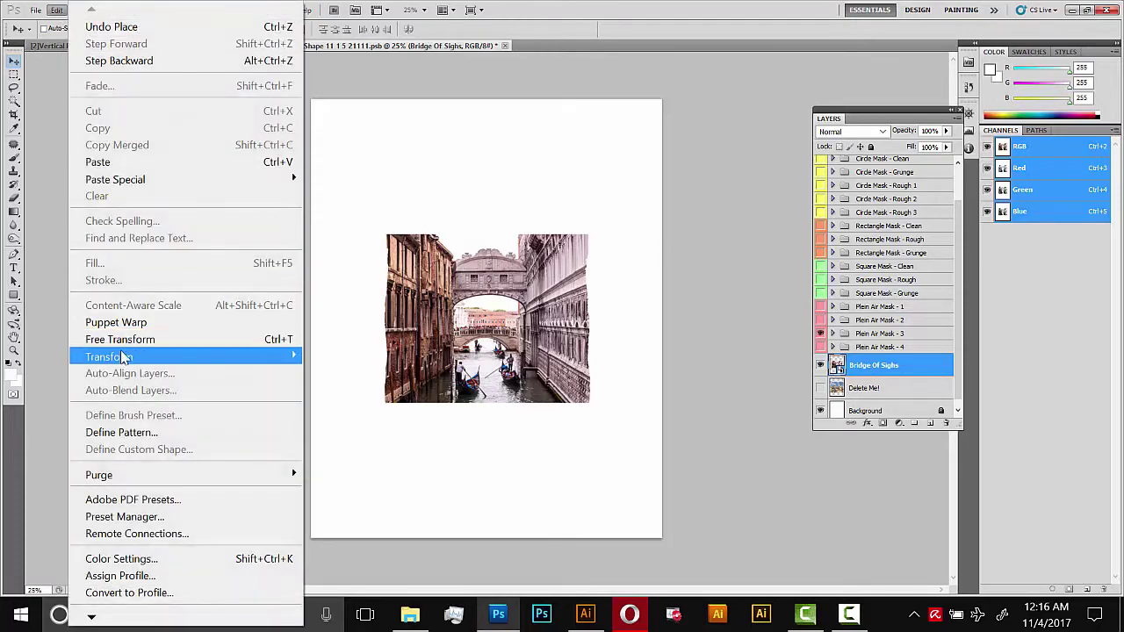
mouse_move(132, 357)
click(329, 380)
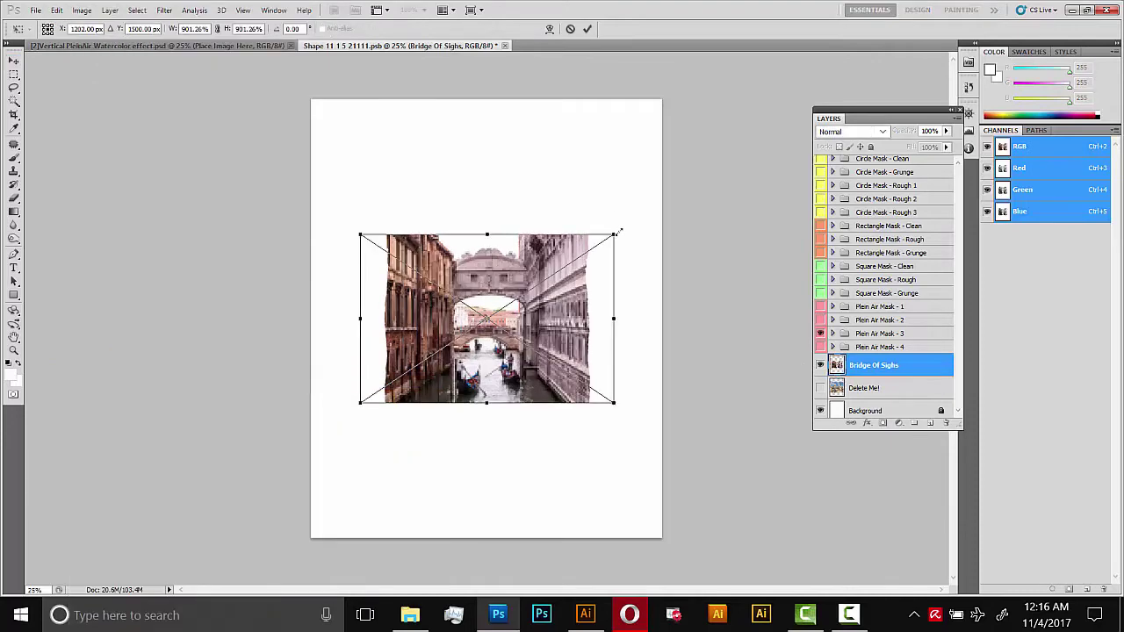
drag(618, 232, 655, 207)
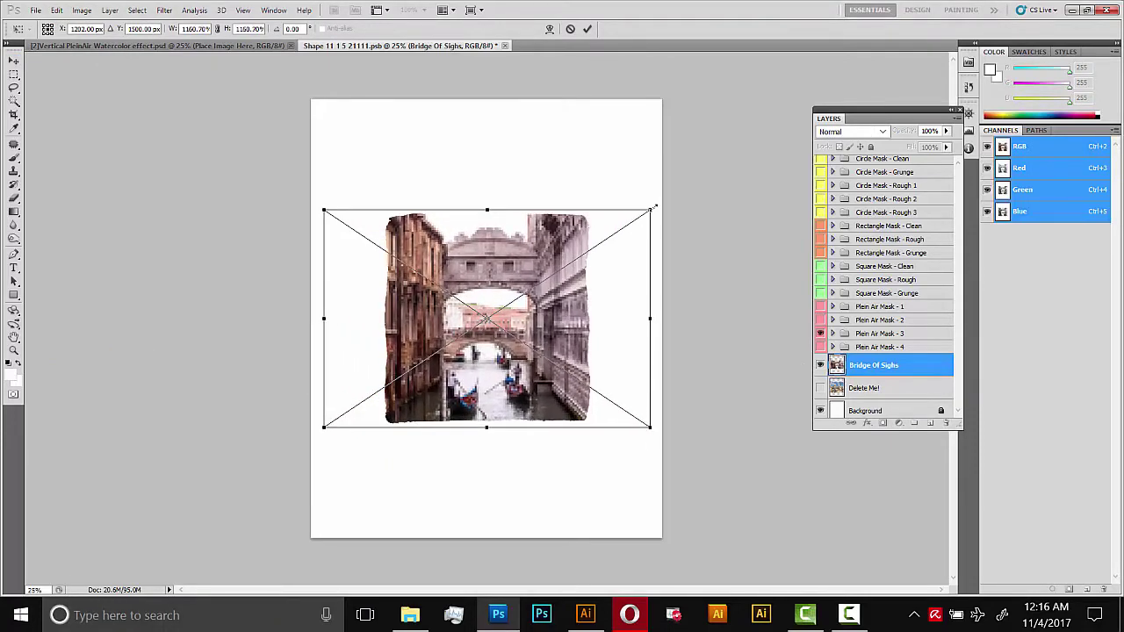
key(Return)
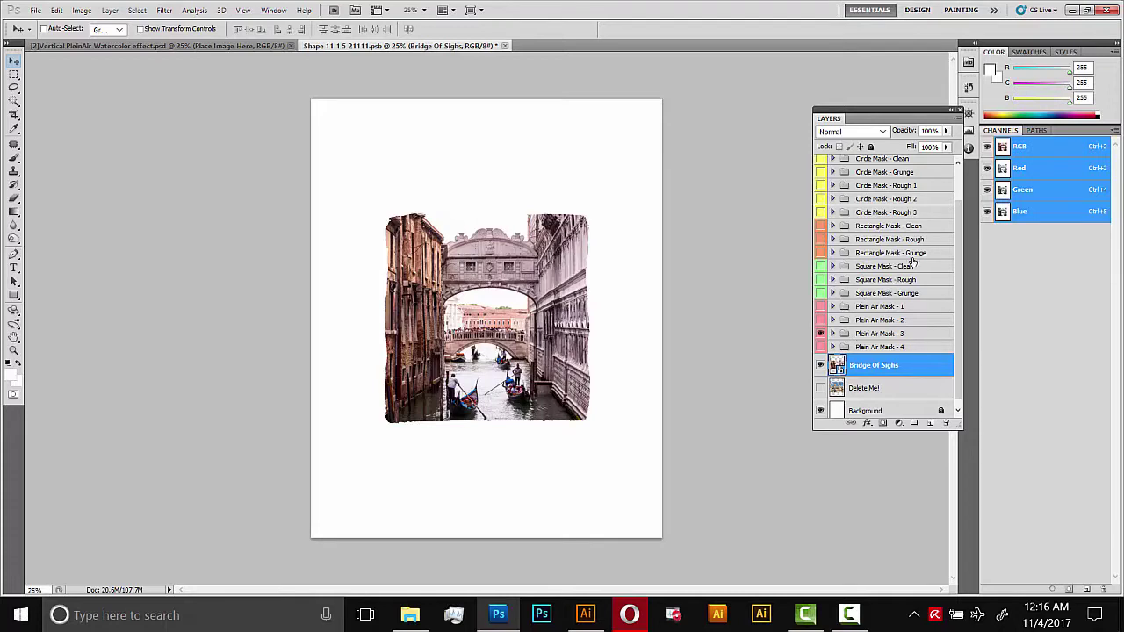
Step: Expand the Plein Air Mask - 3 group and target the Color Fill 10 layer's mask
click(845, 334)
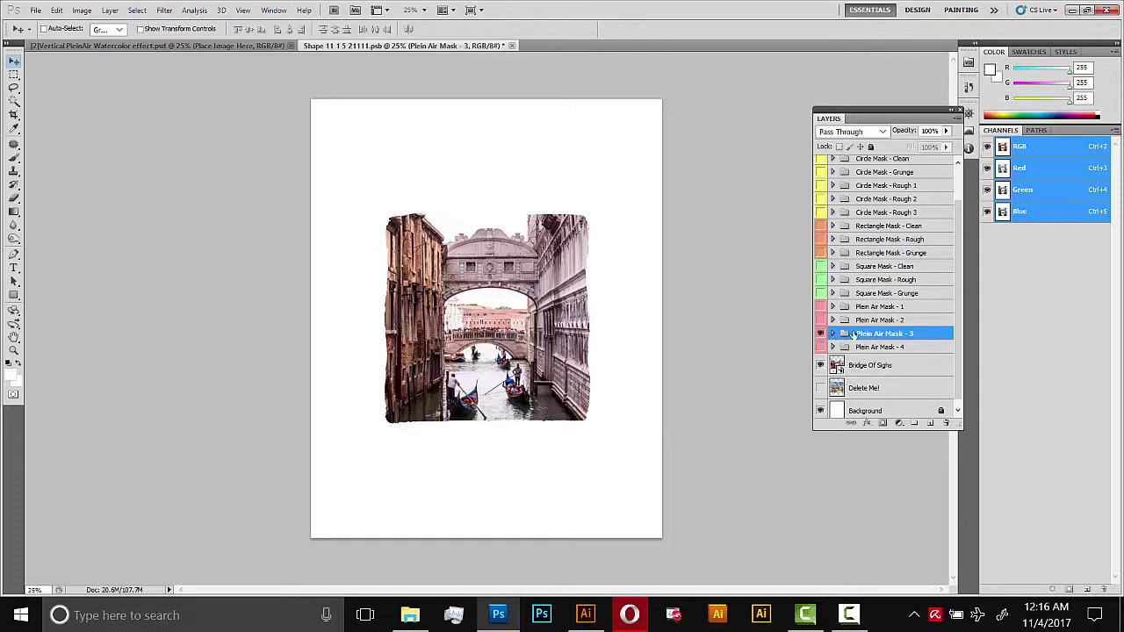
click(832, 334)
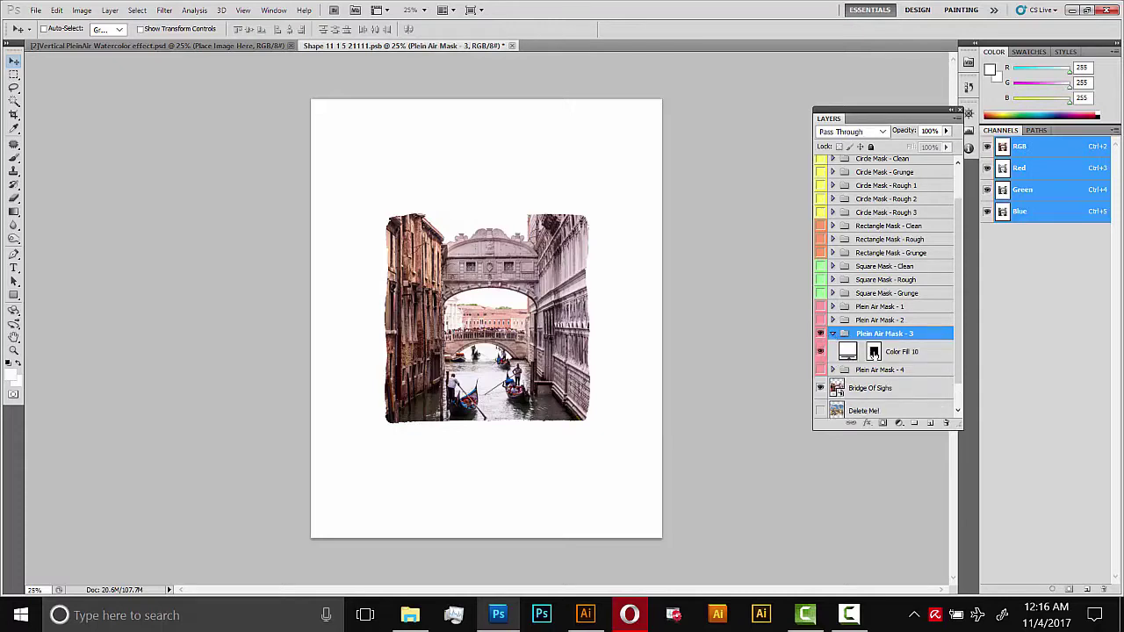
click(874, 355)
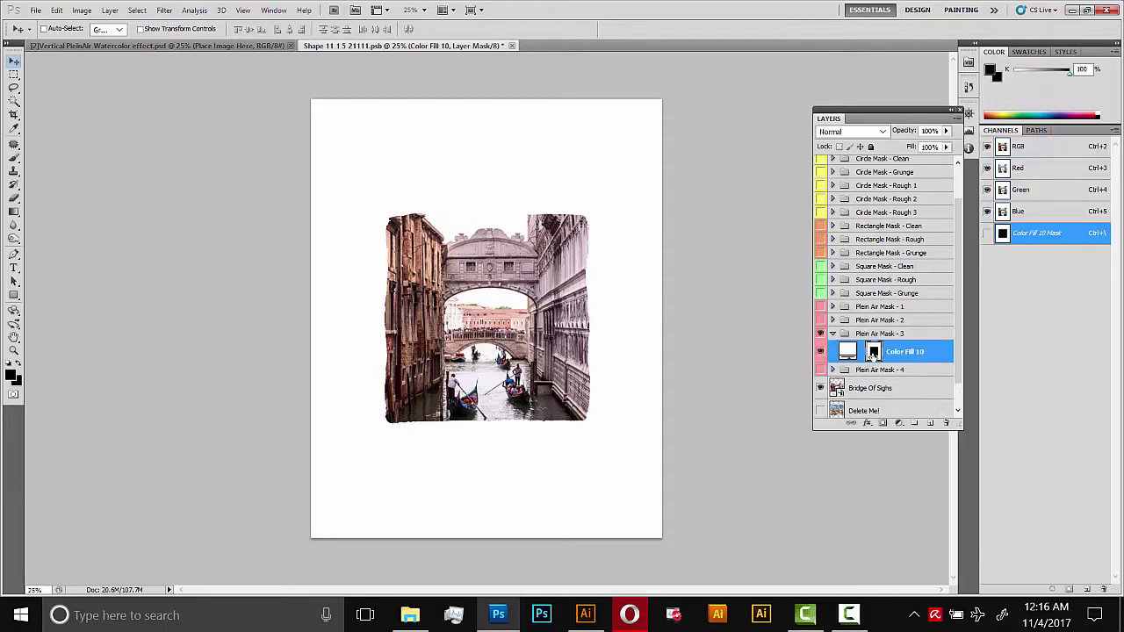
Step: Scale the mask frame to about 115.96% wide by 303.35% tall around the photo
click(56, 10)
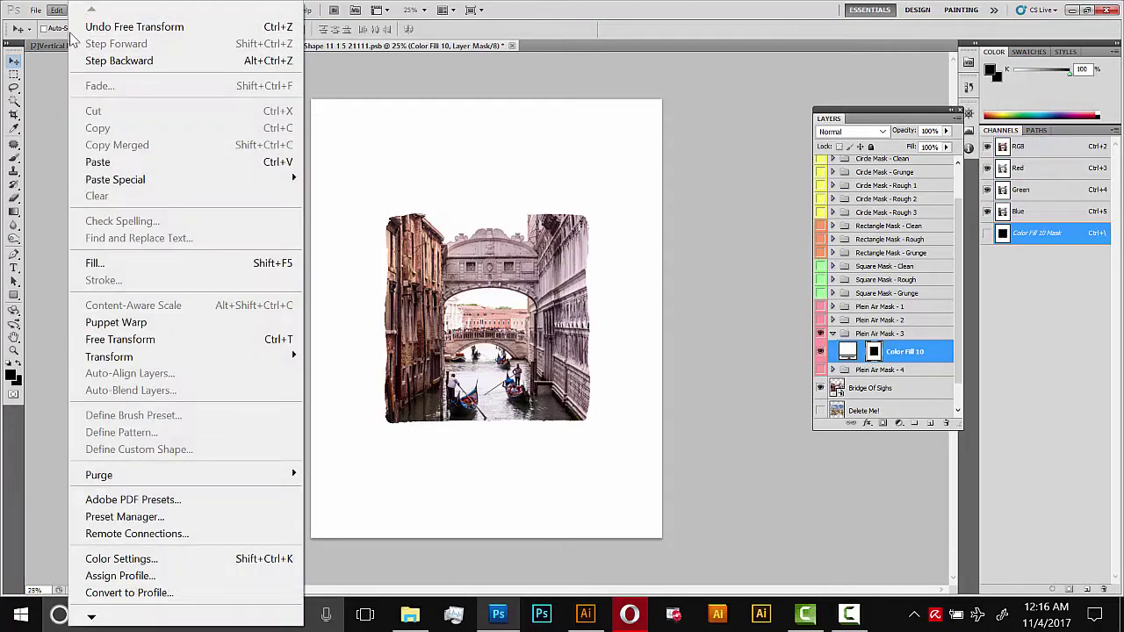
mouse_move(176, 358)
click(327, 386)
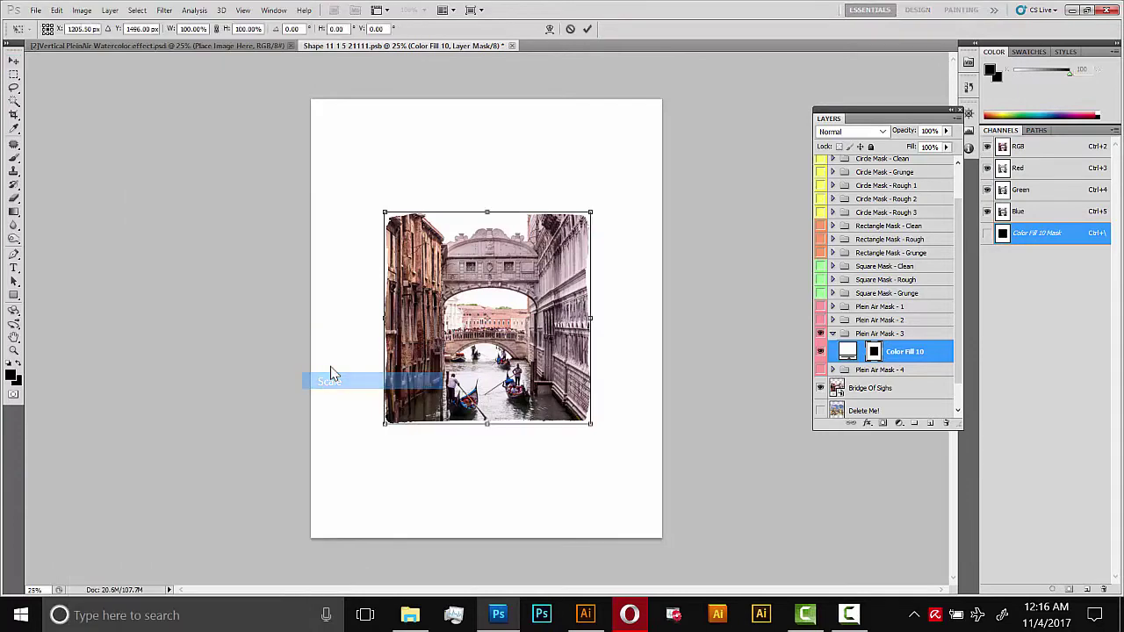
mouse_move(385, 318)
mouse_down()
mouse_move(357, 320)
mouse_move(377, 318)
mouse_up()
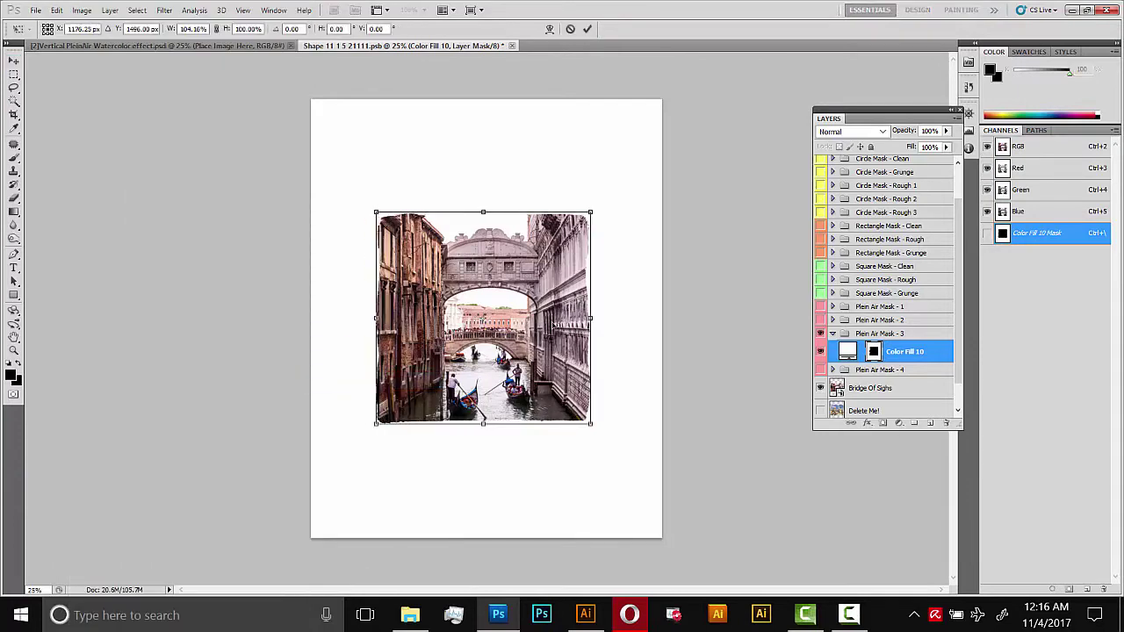
drag(590, 318, 612, 316)
drag(493, 212, 493, 208)
drag(376, 316, 363, 316)
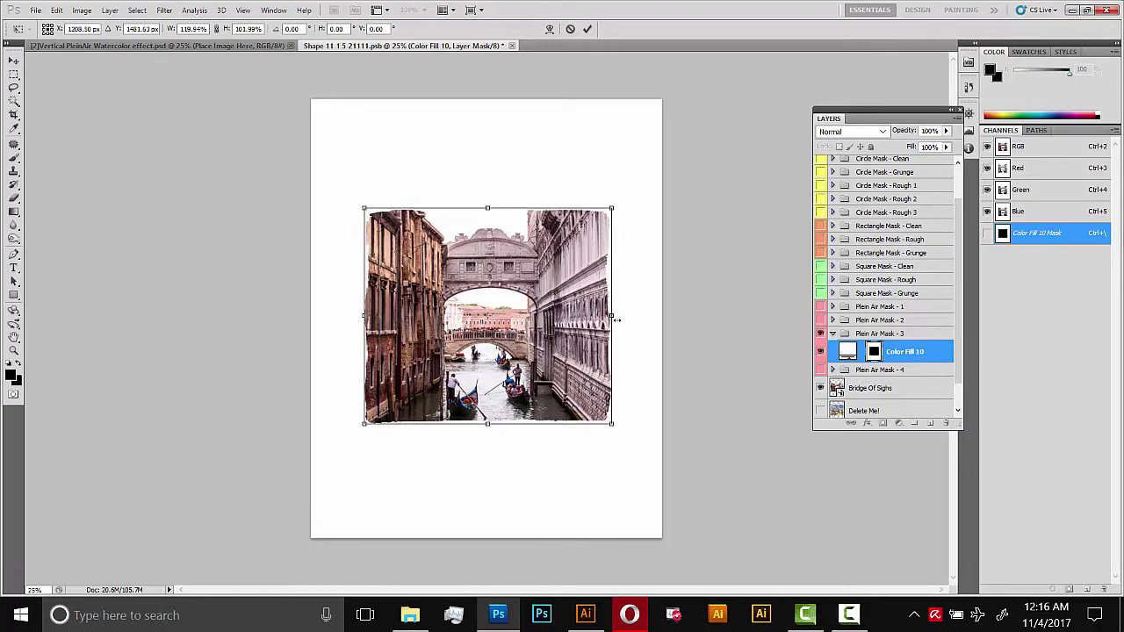
drag(612, 317, 604, 317)
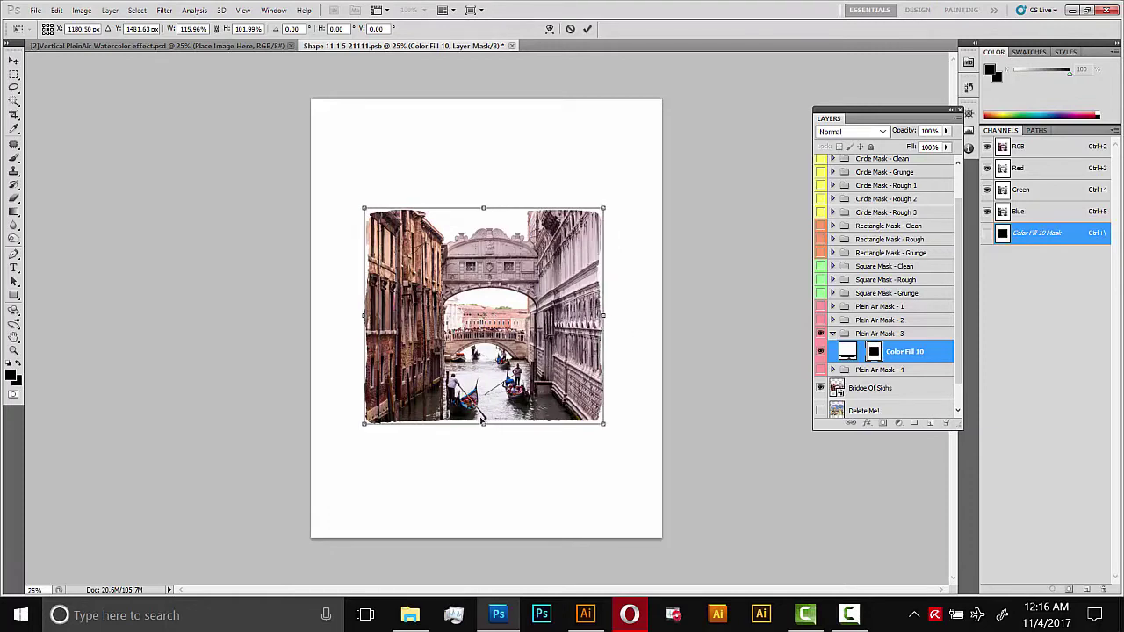
drag(483, 423, 483, 426)
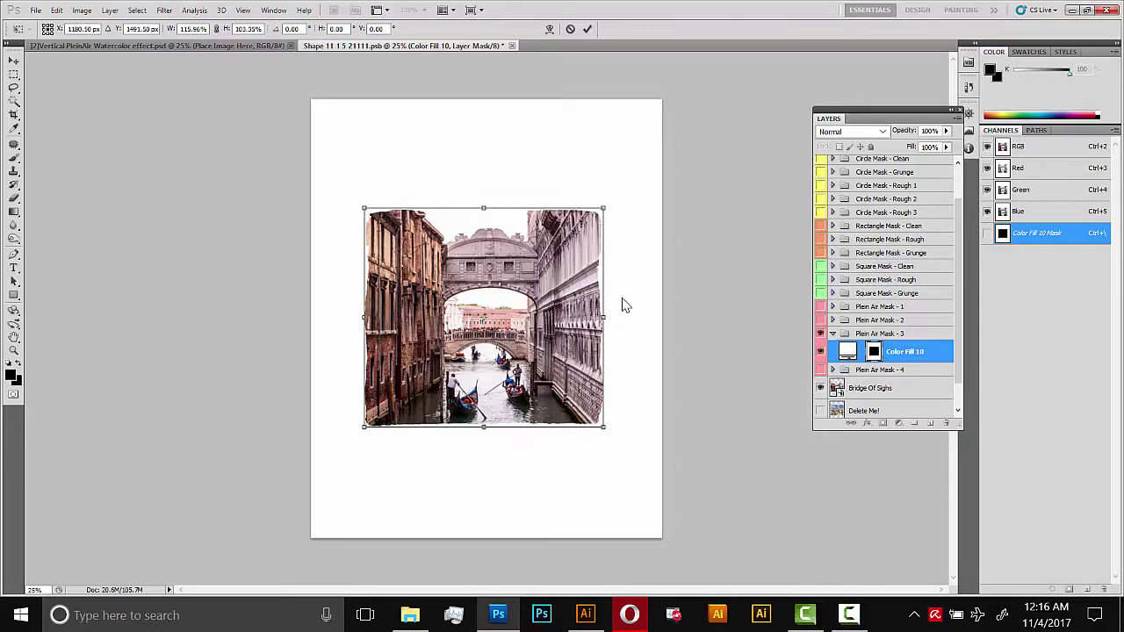
key(Return)
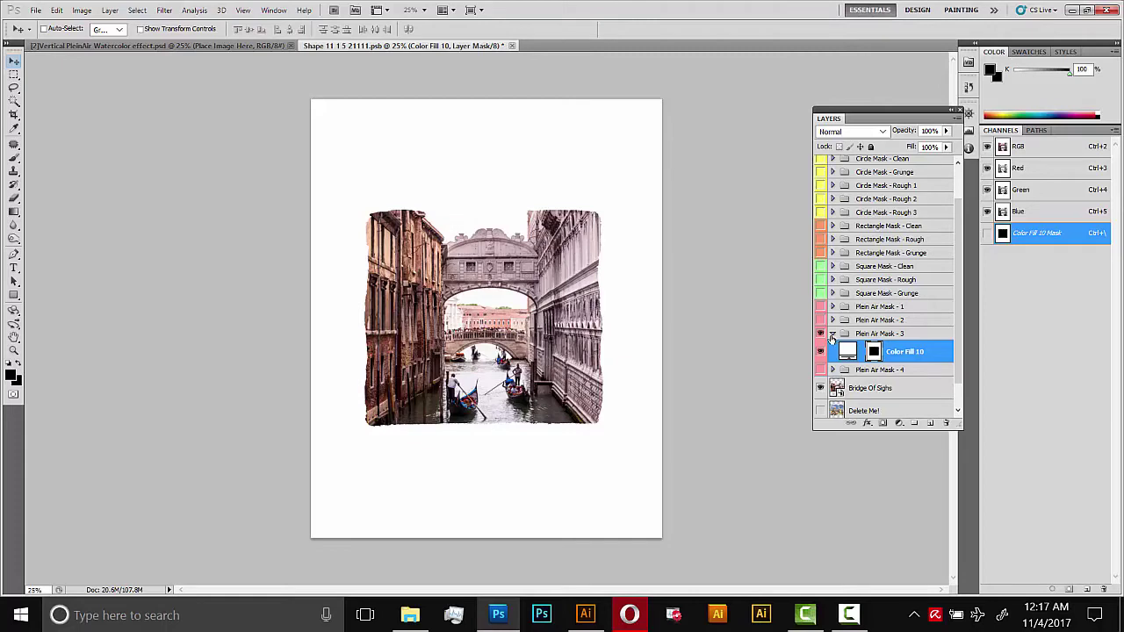
Step: Collapse the Plein Air Mask - 3 group, then close the .psb smart object, saving changes
click(832, 338)
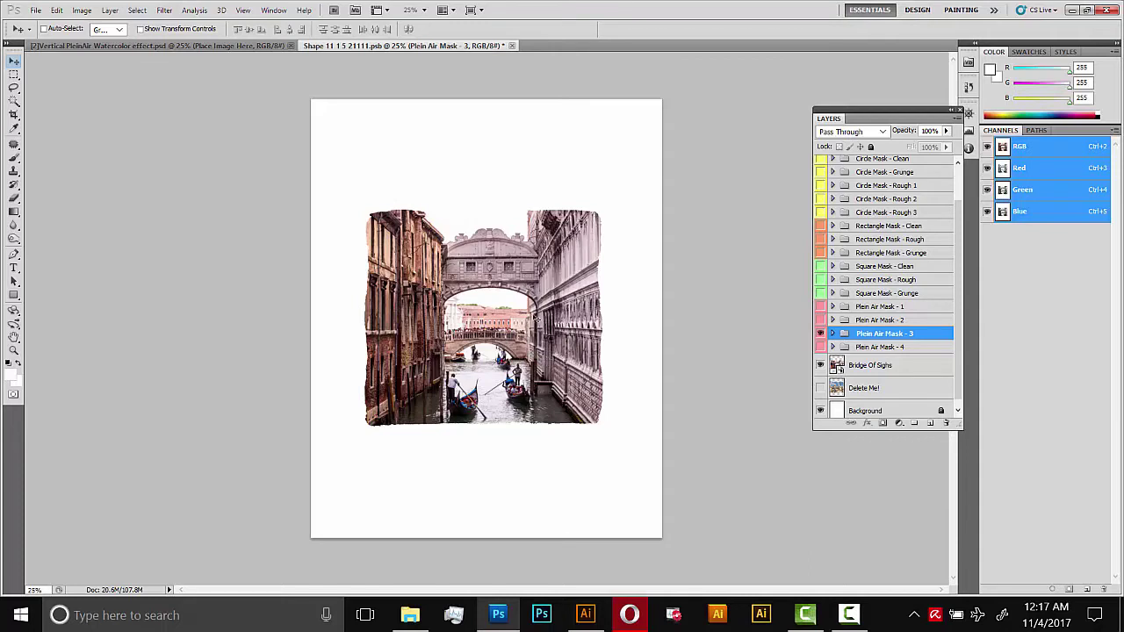
click(511, 45)
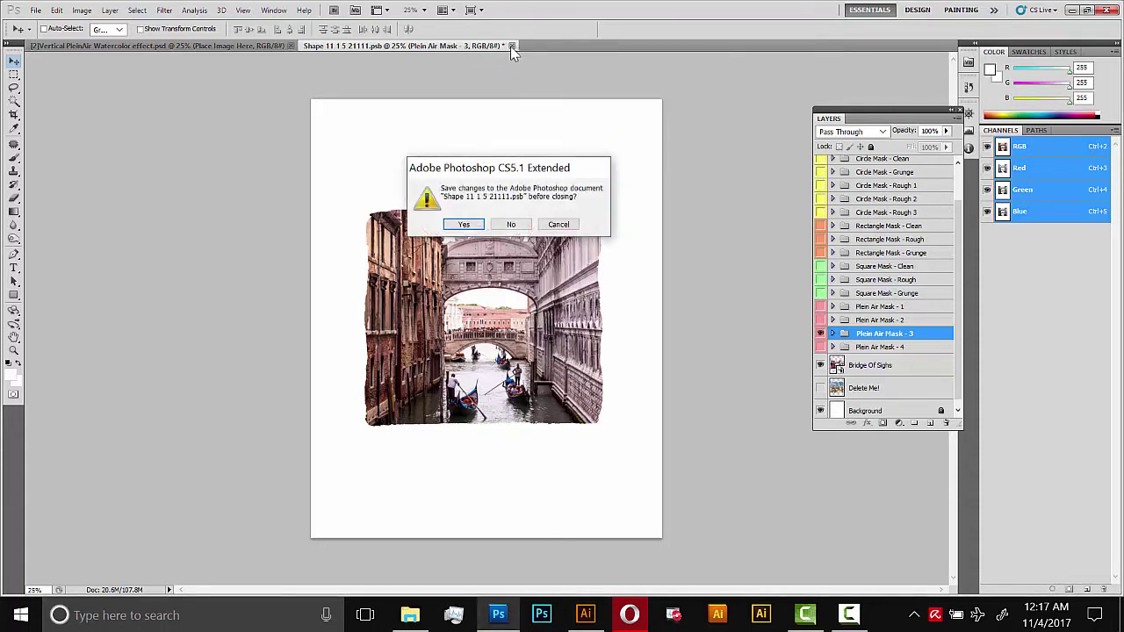
click(462, 225)
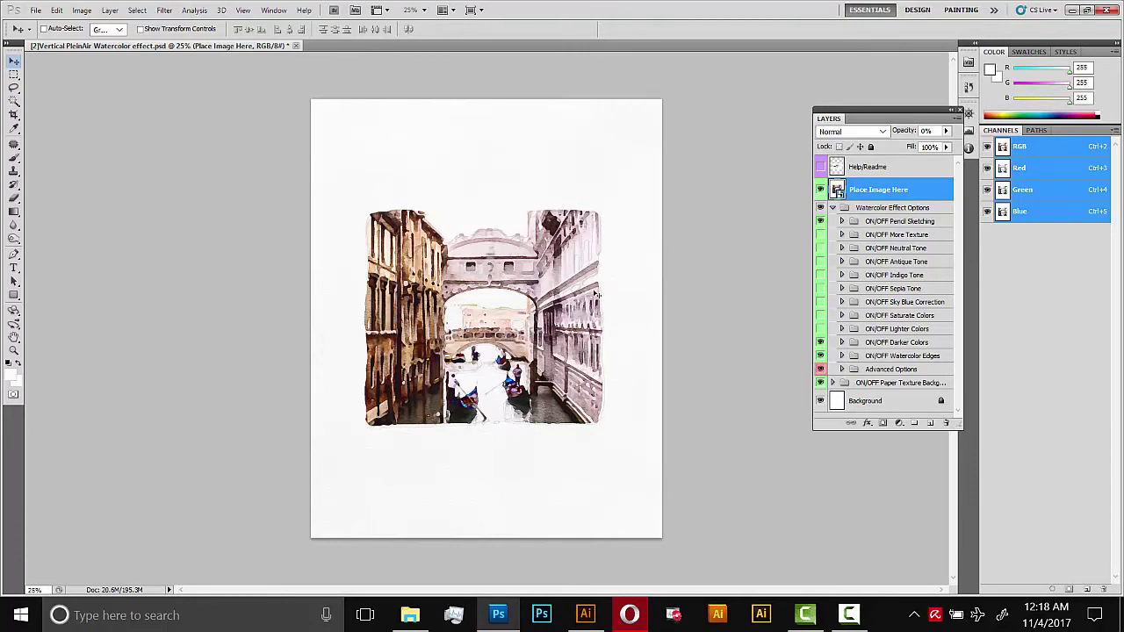
Step: Zoom in on the painting, switch on Pencil Sketching, and hide the paper texture to compare
click(13, 350)
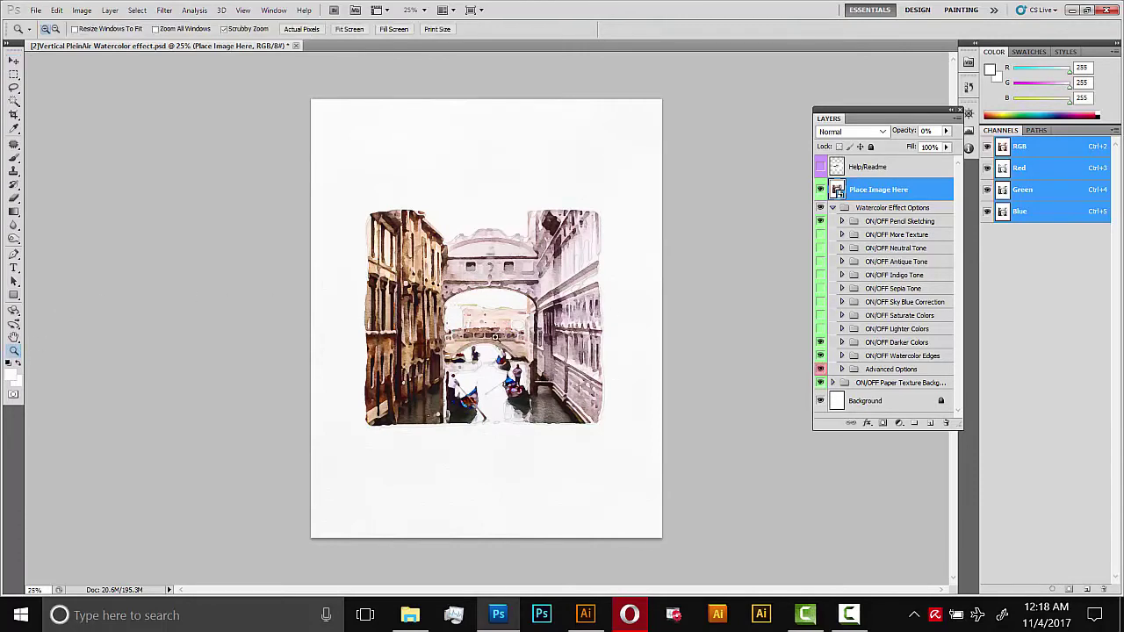
drag(490, 324, 550, 323)
scroll(551, 325, down, 1)
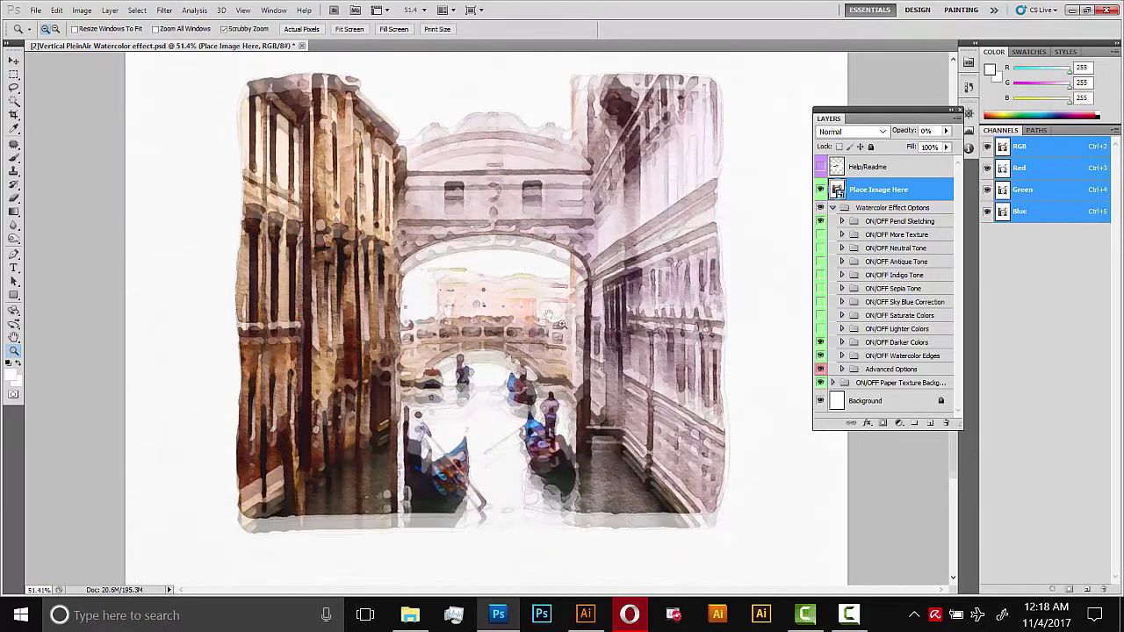
scroll(559, 296, up, 1)
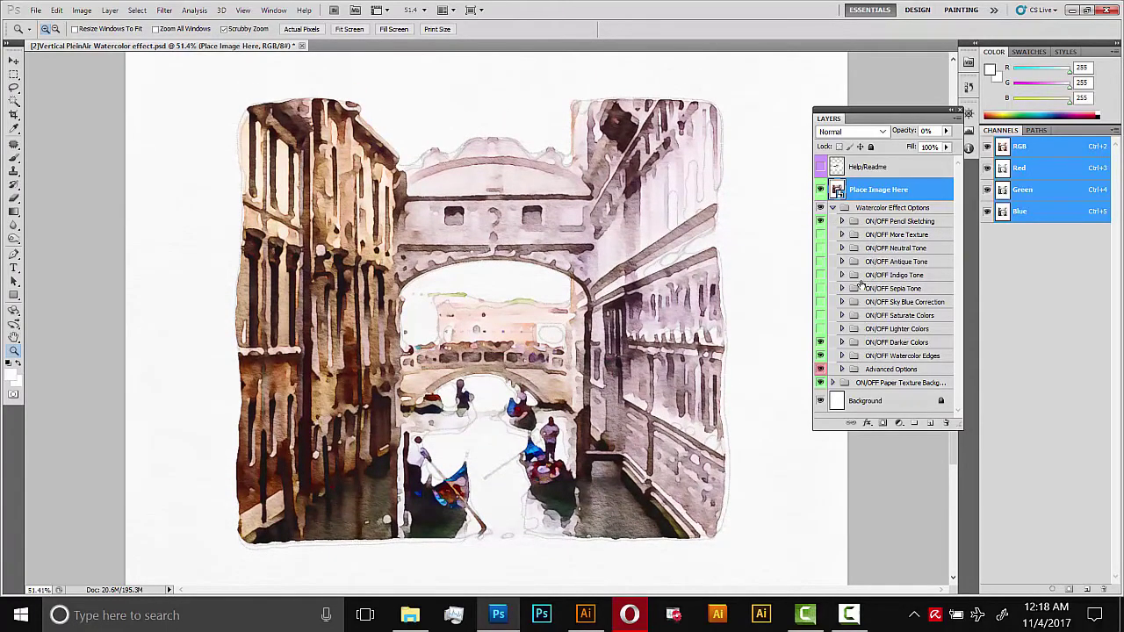
click(821, 222)
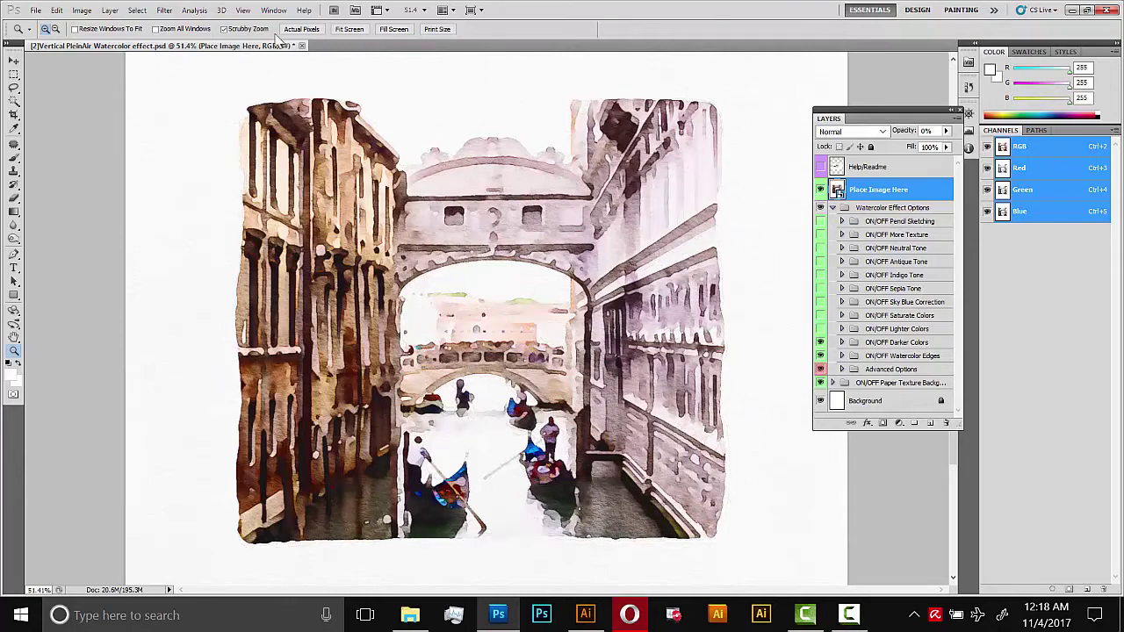
click(820, 221)
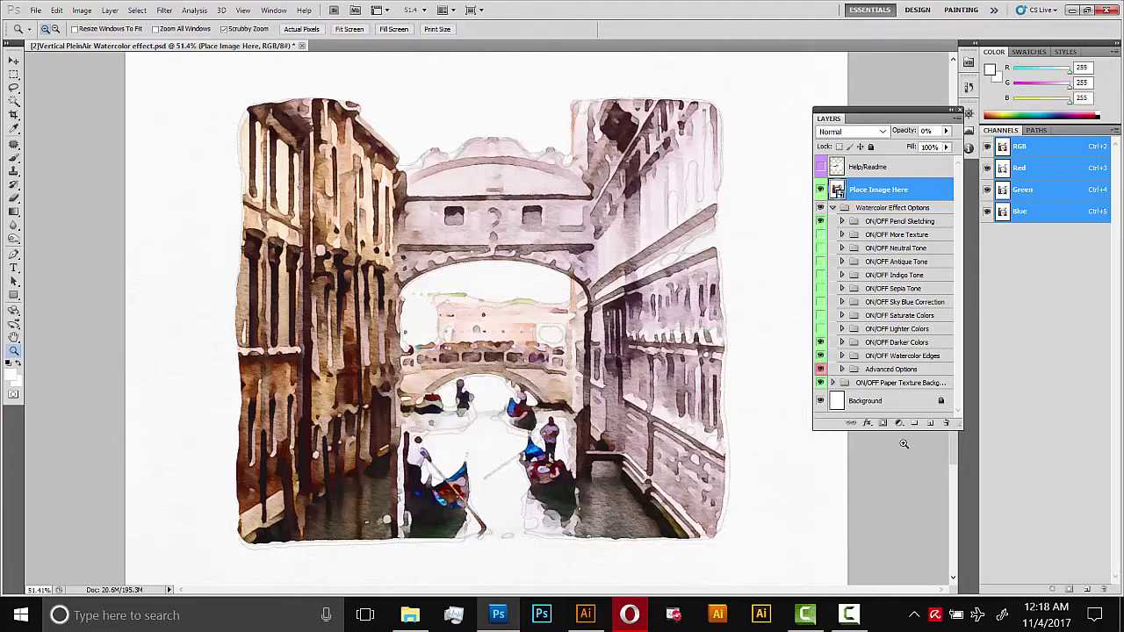
click(820, 386)
click(820, 386)
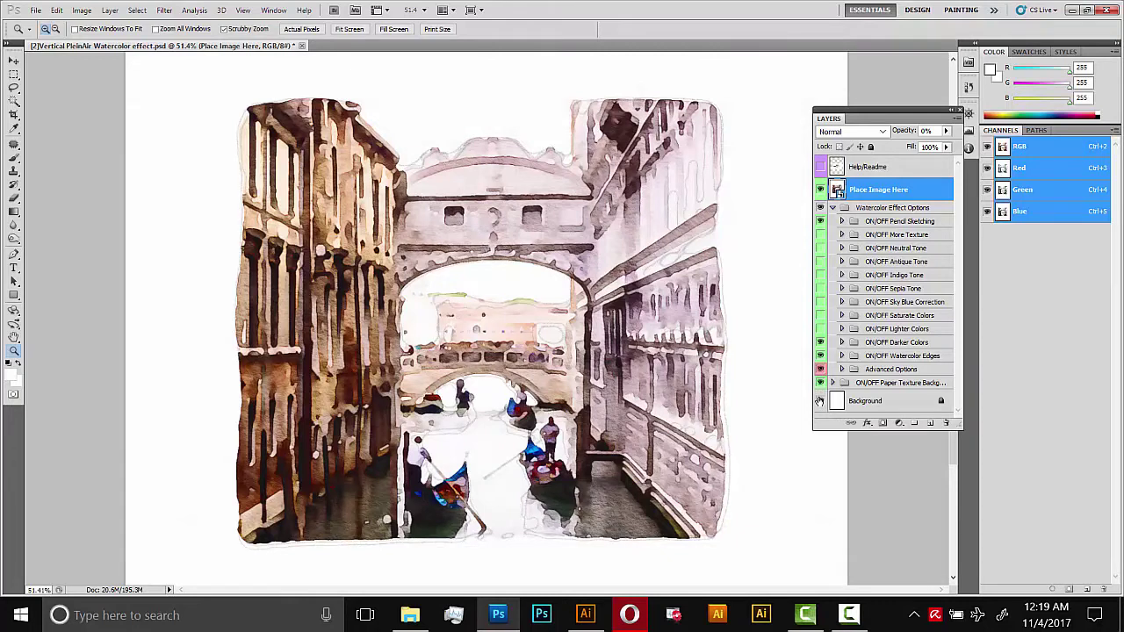
click(864, 385)
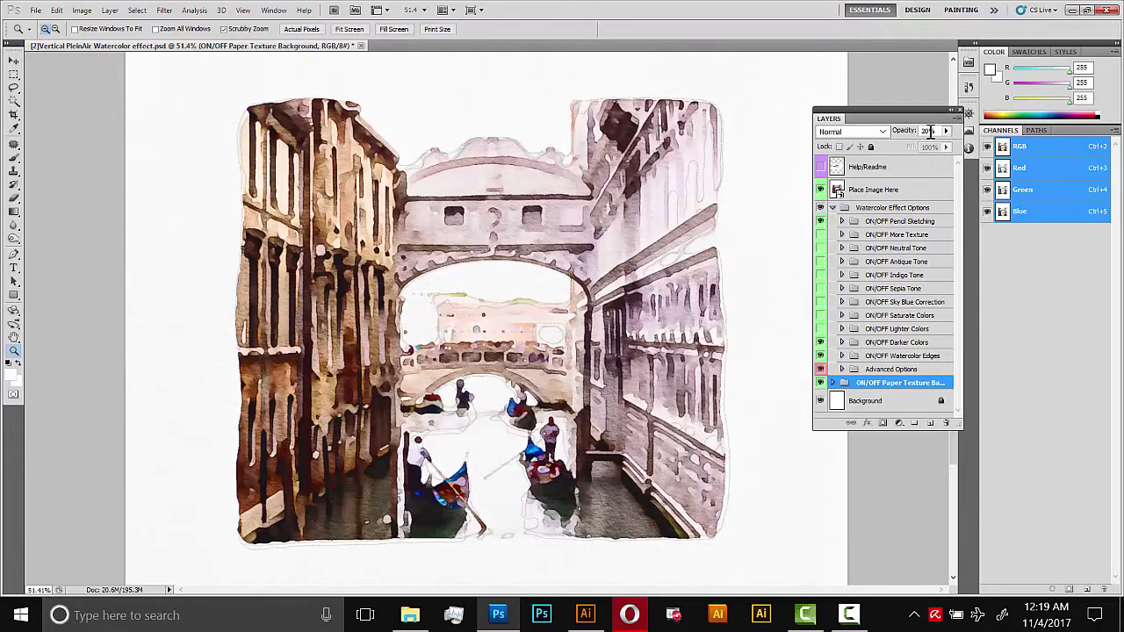
click(946, 131)
drag(913, 147, 952, 149)
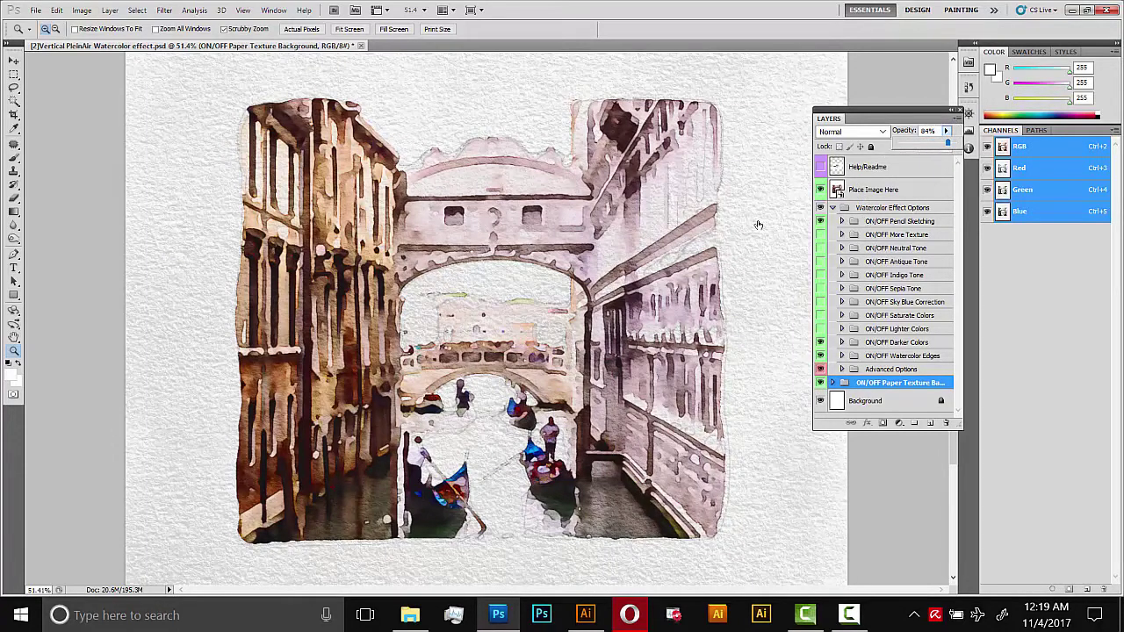
click(936, 131)
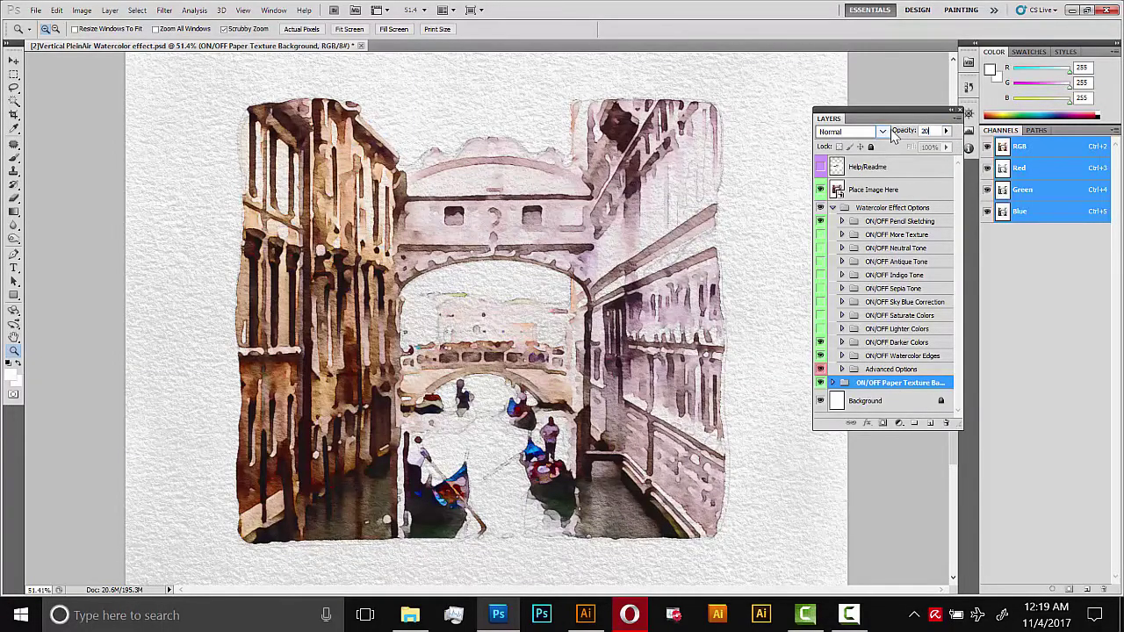
key(Return)
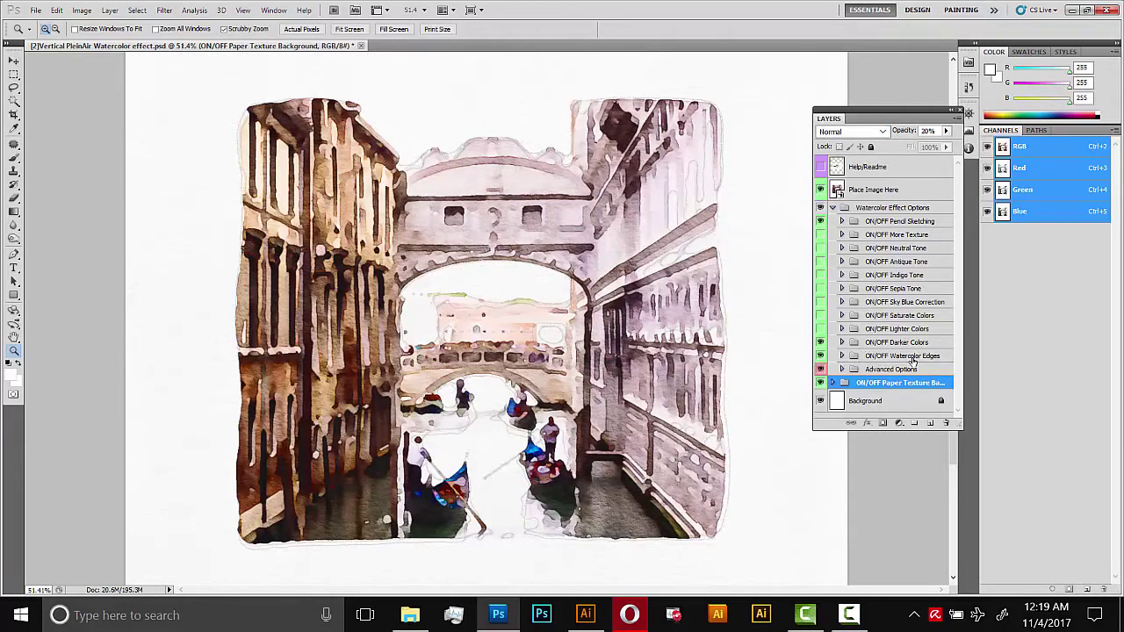
click(821, 356)
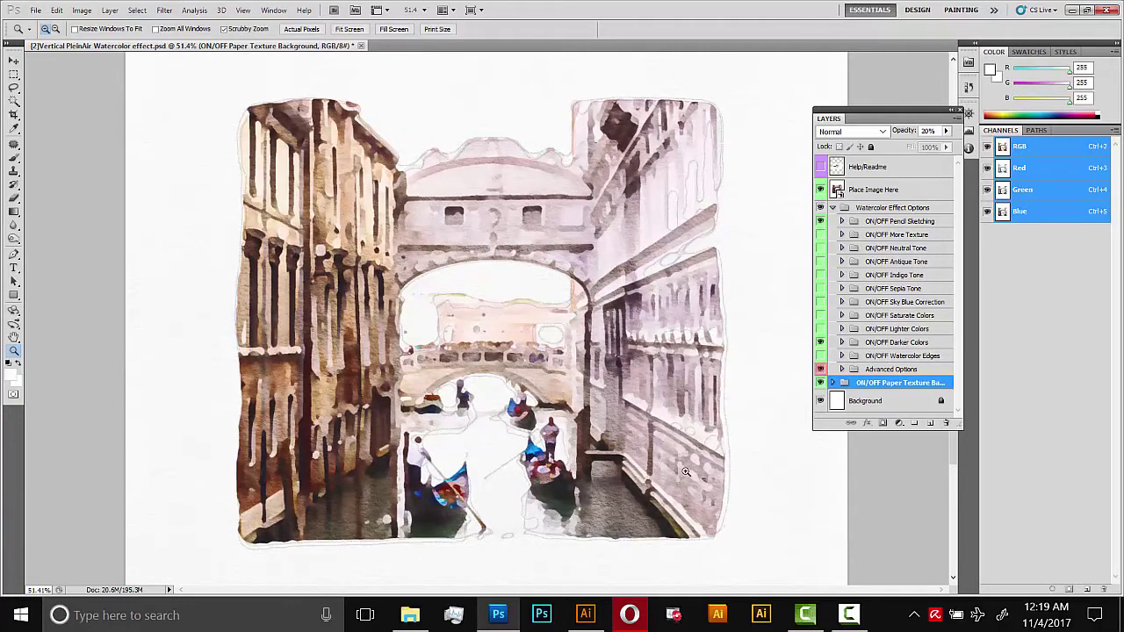
click(820, 356)
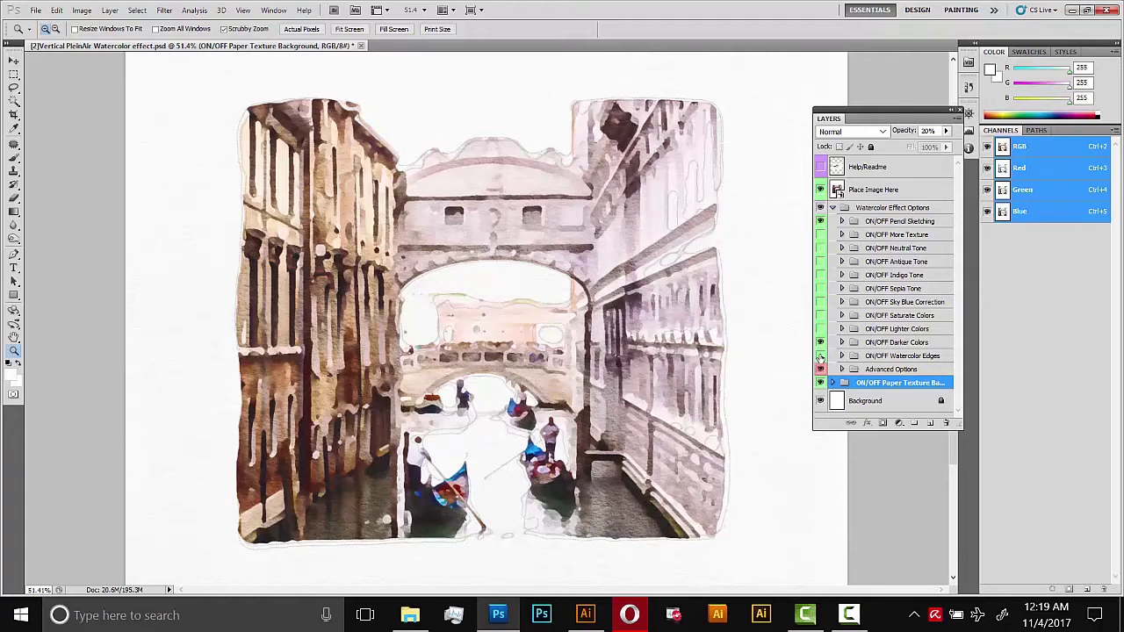
click(820, 369)
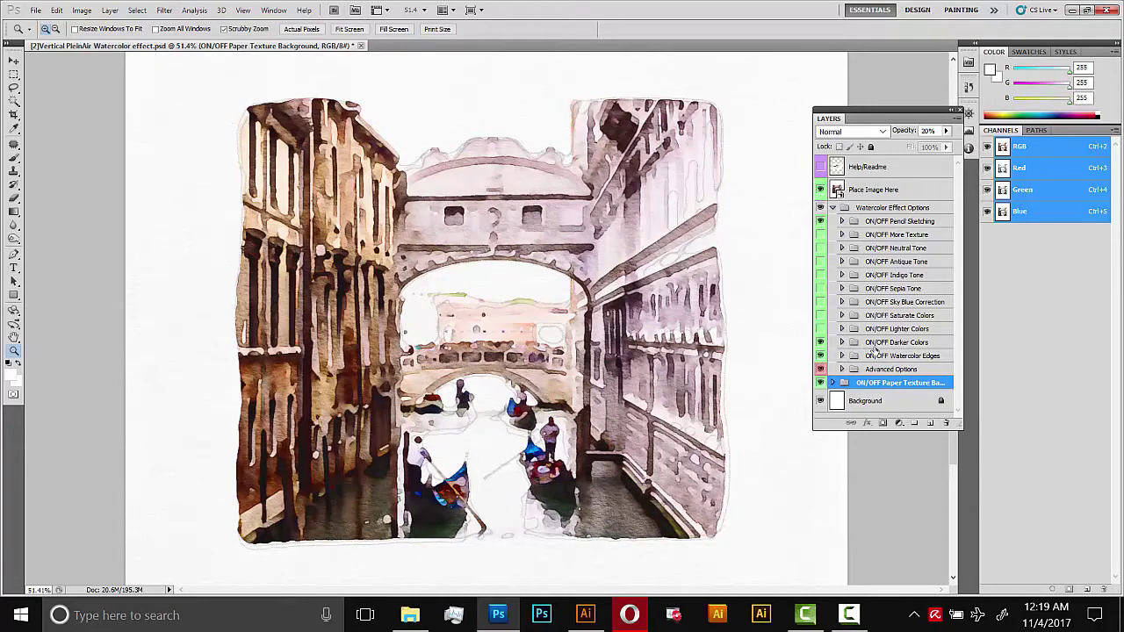
click(885, 359)
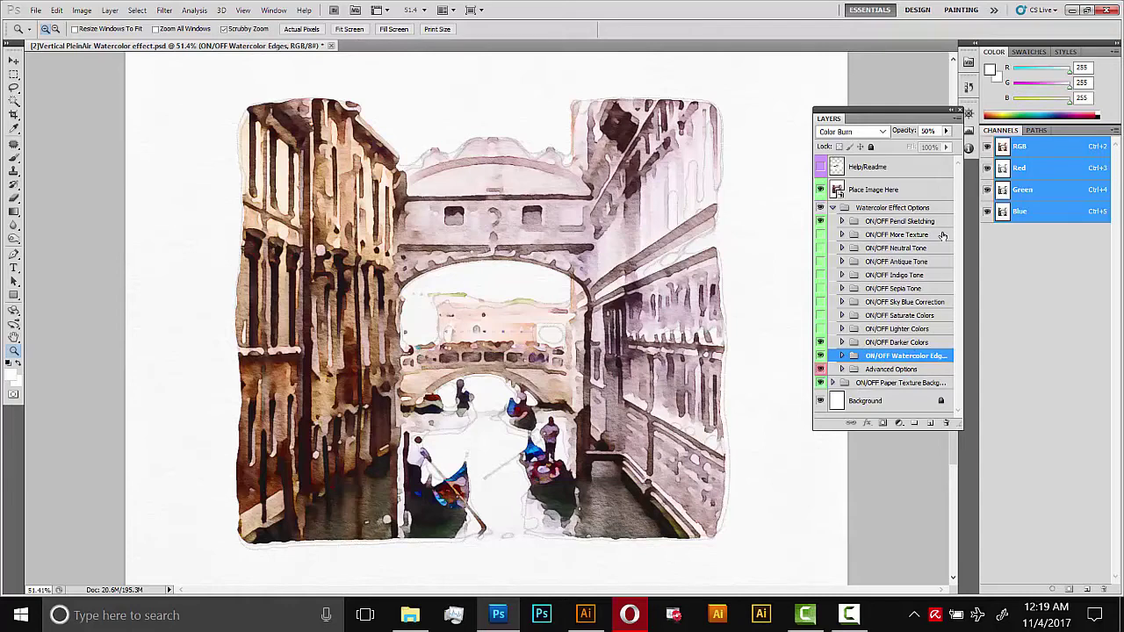
Step: Set the Watercolor Edges opacity to 50%
click(944, 131)
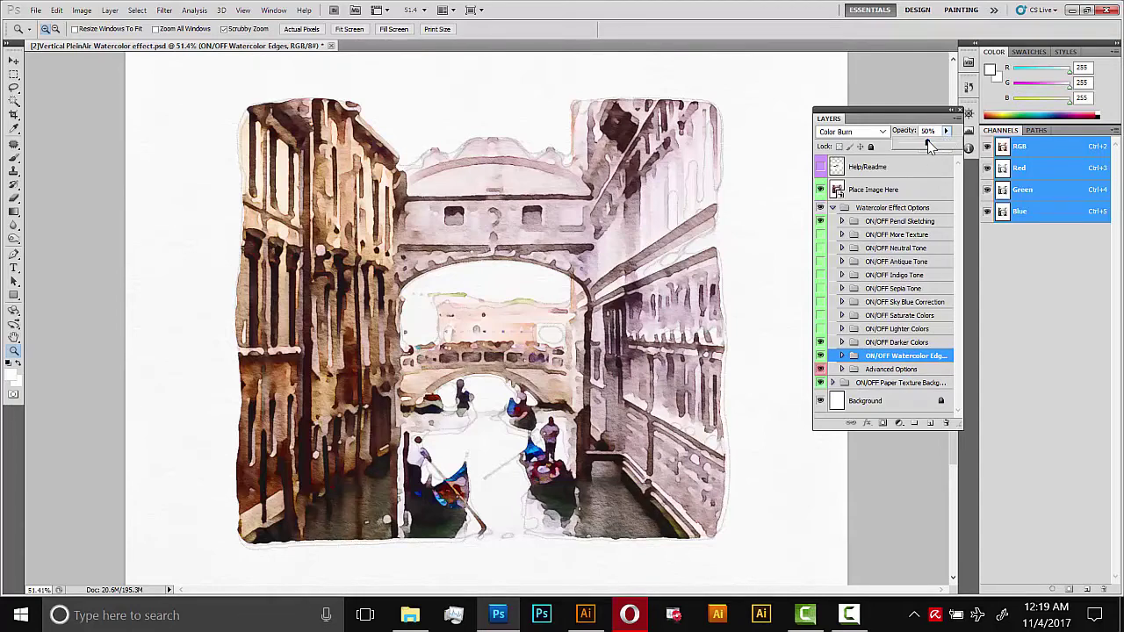
drag(928, 143, 943, 143)
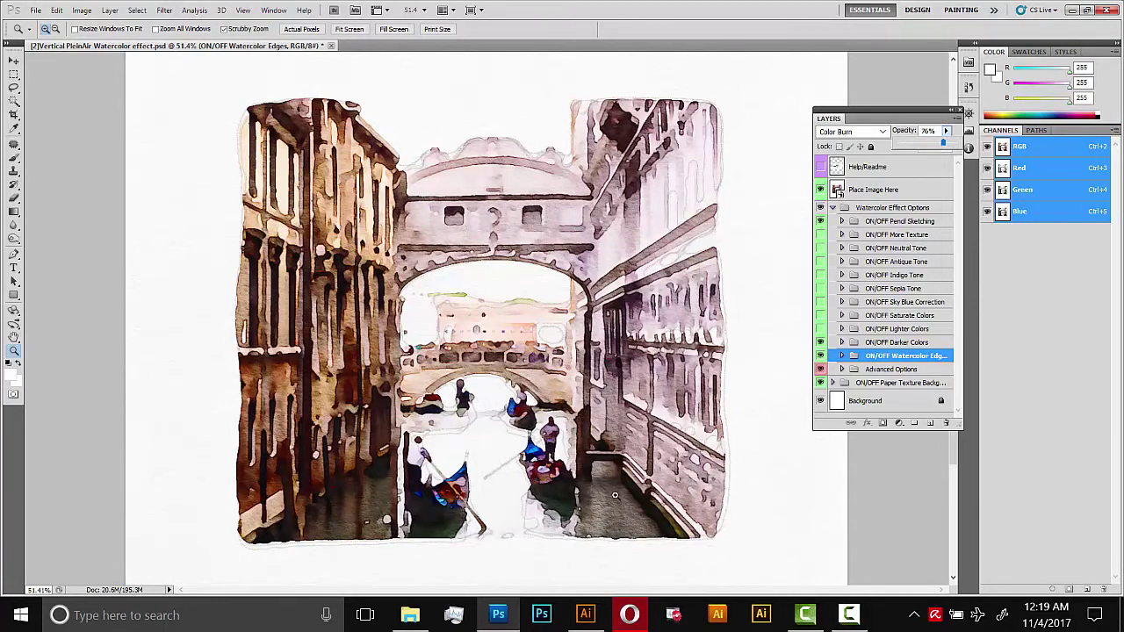
click(927, 130)
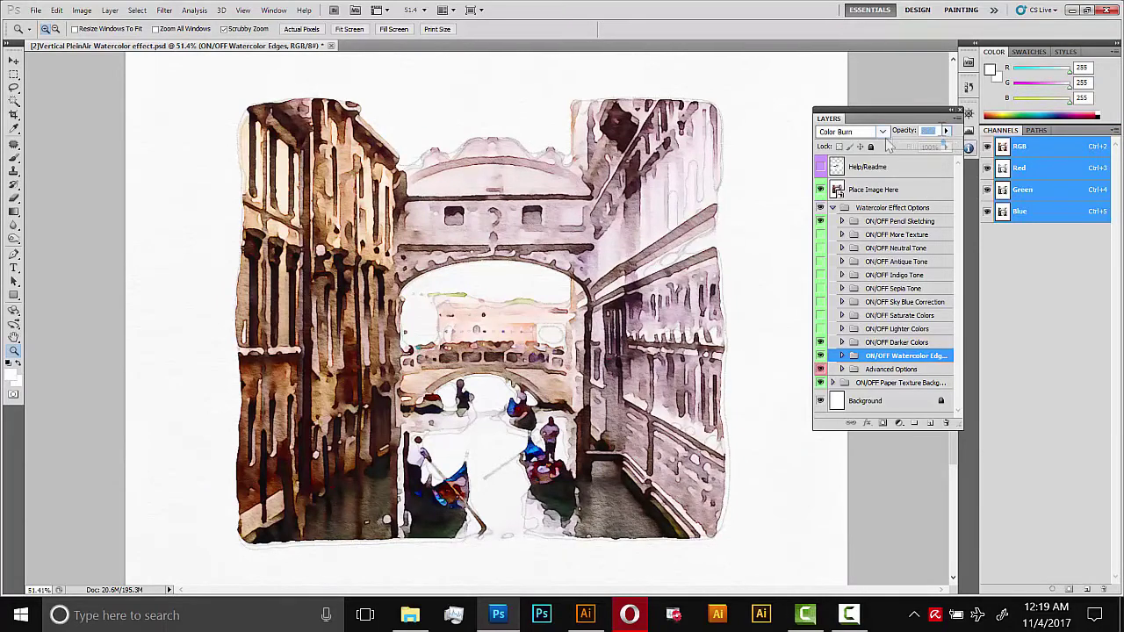
text(50)
key(Return)
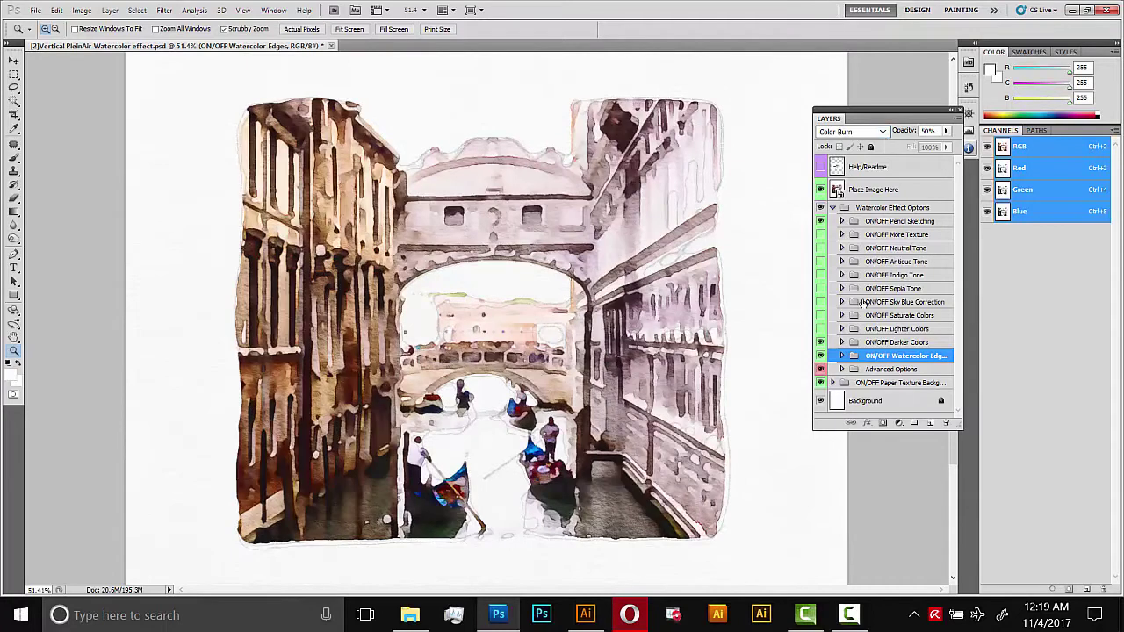
Step: Preview Saturate Colors and turn it back off, then switch on the Indigo Tone
click(820, 315)
click(820, 315)
click(820, 275)
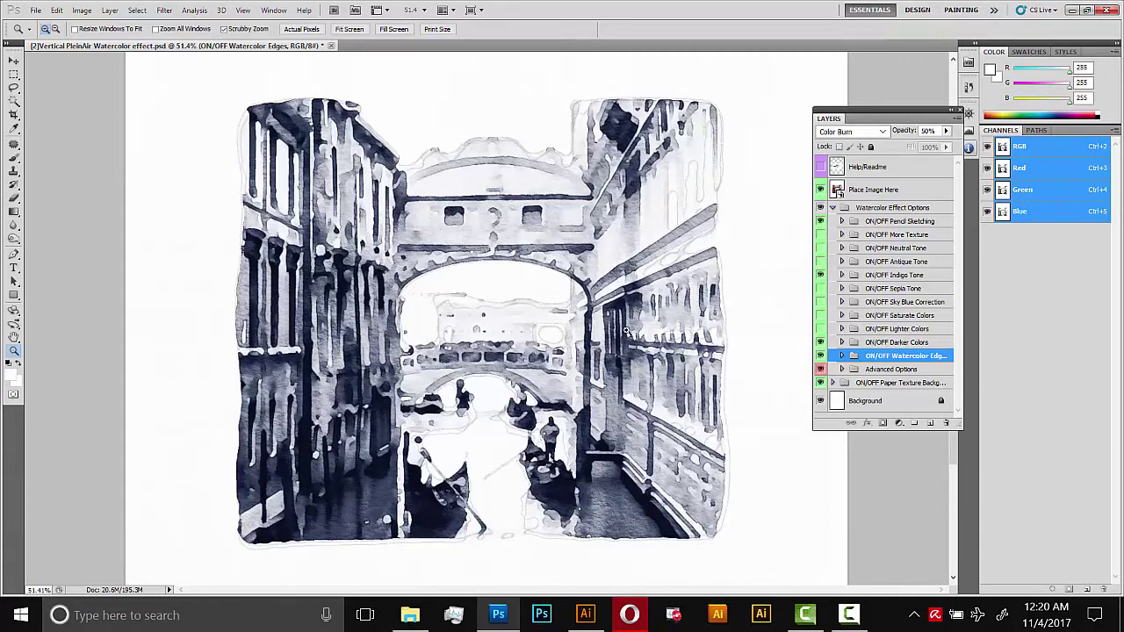
Step: Turn off Indigo Tone, select Paper Texture Background, and save via Save for Web & Devices
click(820, 275)
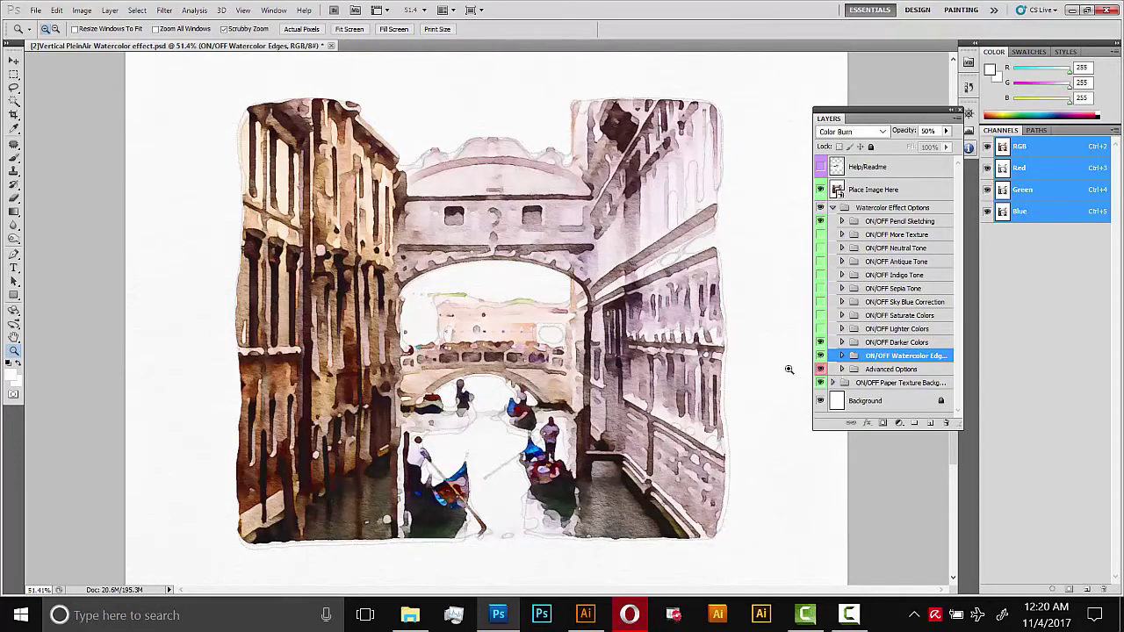
click(850, 384)
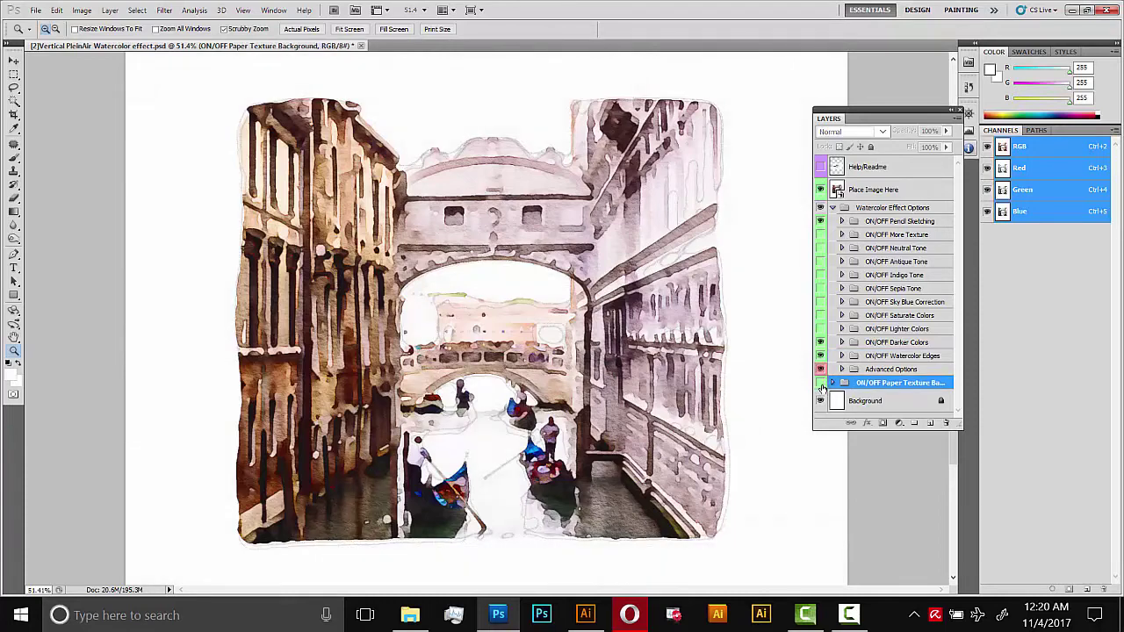
click(36, 9)
click(102, 314)
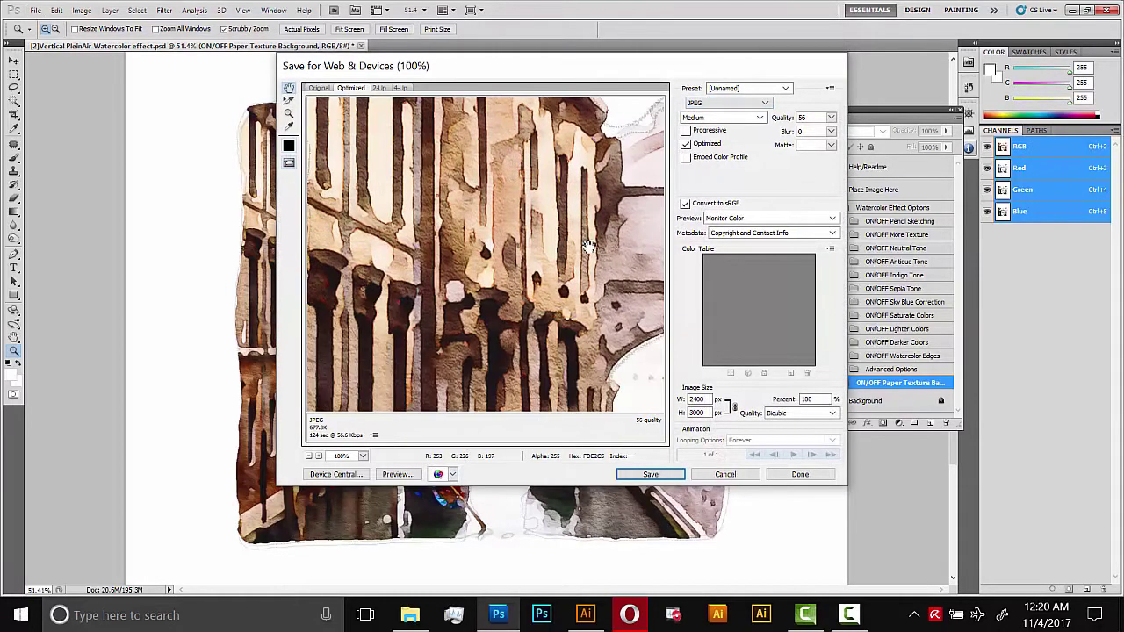
click(650, 476)
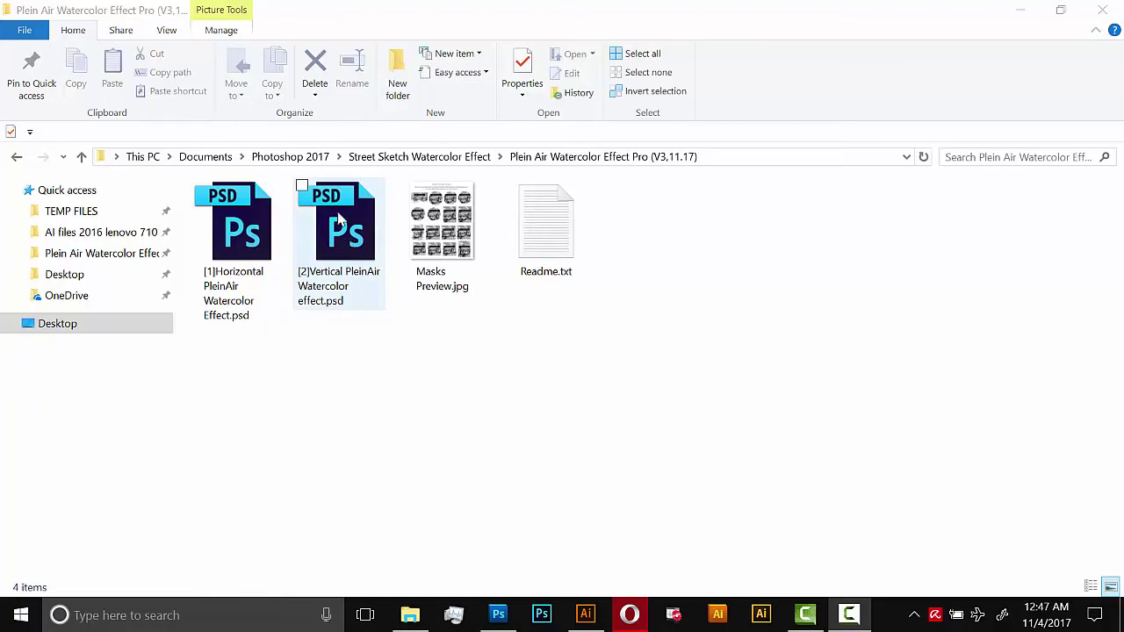
Step: Open the vertical watercolor template and the Place Image Here smart object, hiding Delete Me!
drag(342, 224, 370, 274)
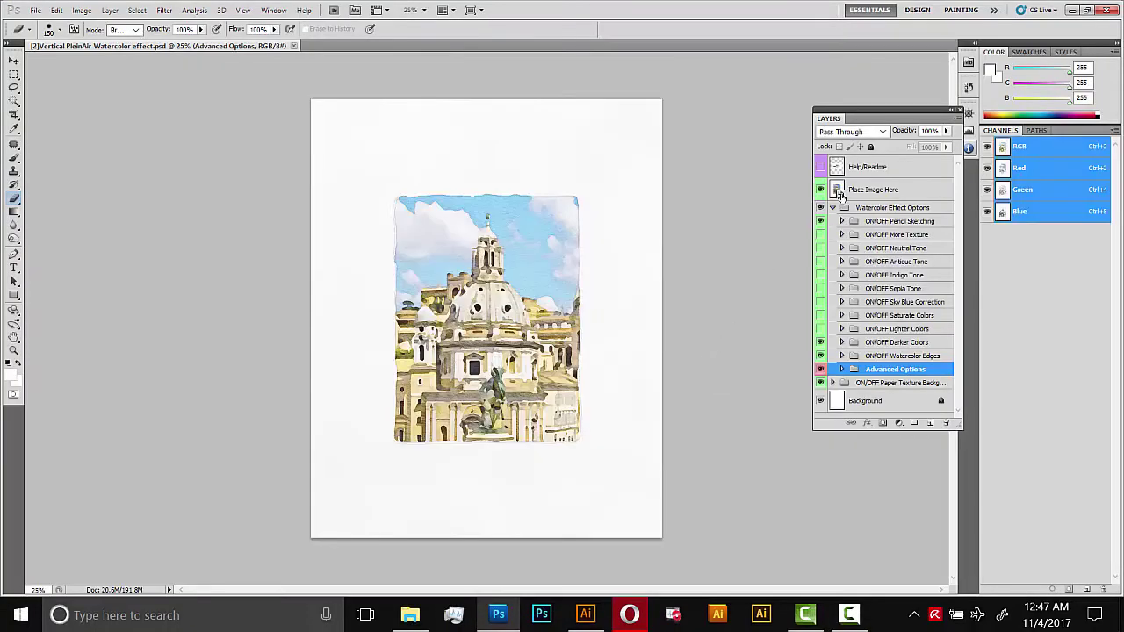
double_click(839, 195)
click(693, 350)
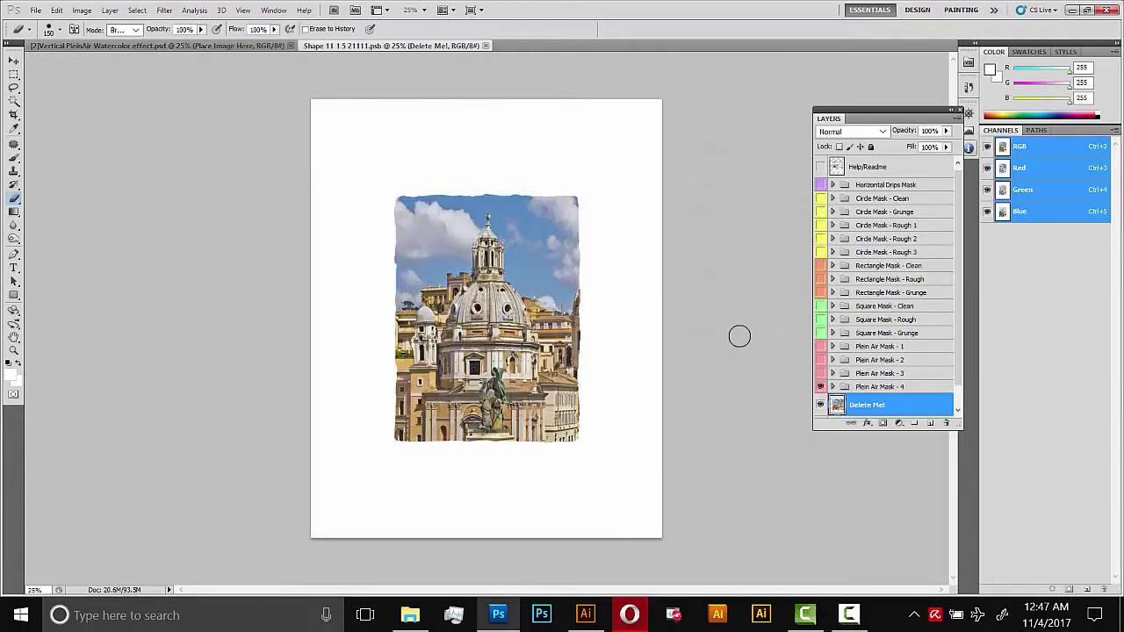
scroll(857, 372, down, 1)
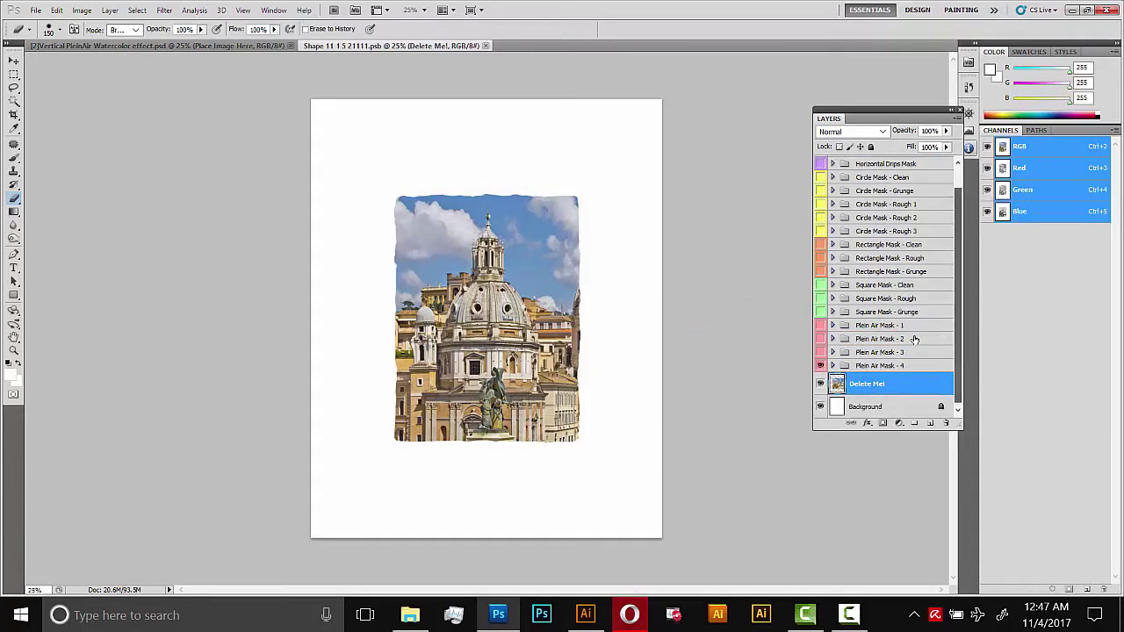
click(821, 385)
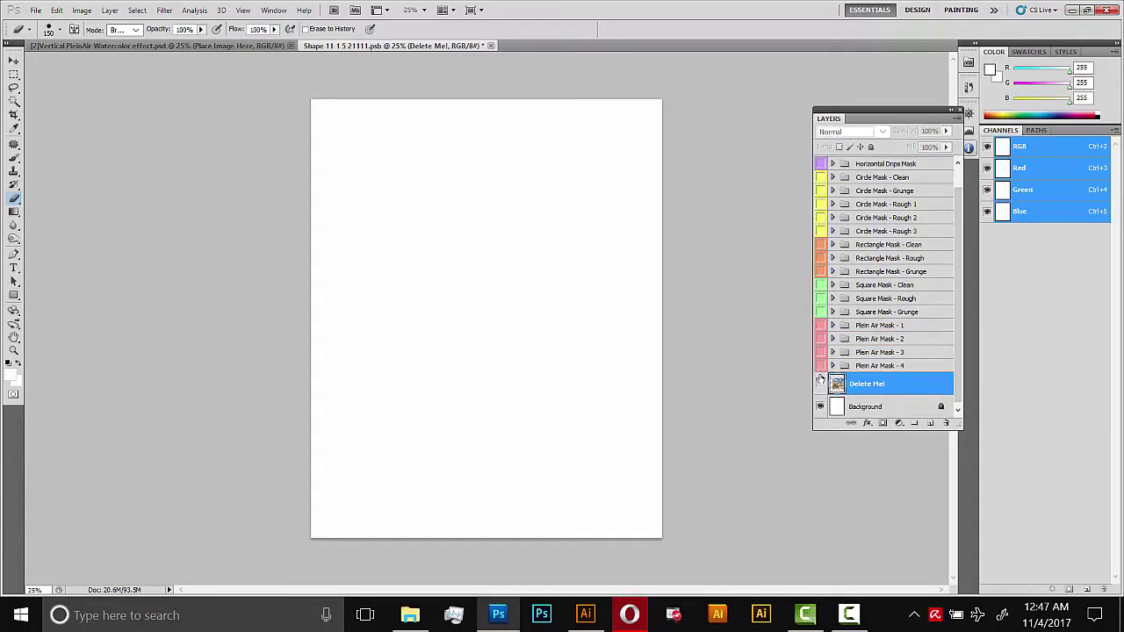
Step: Place Hawaii Coast.jpg from the Desktop into the smart object and enlarge it
click(411, 614)
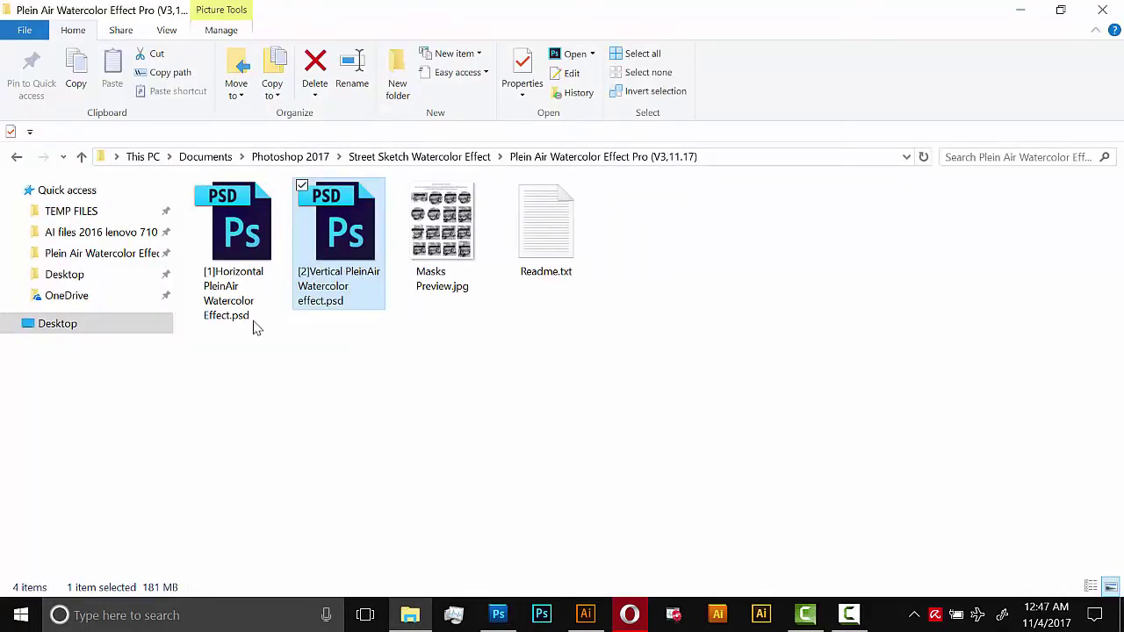
click(65, 274)
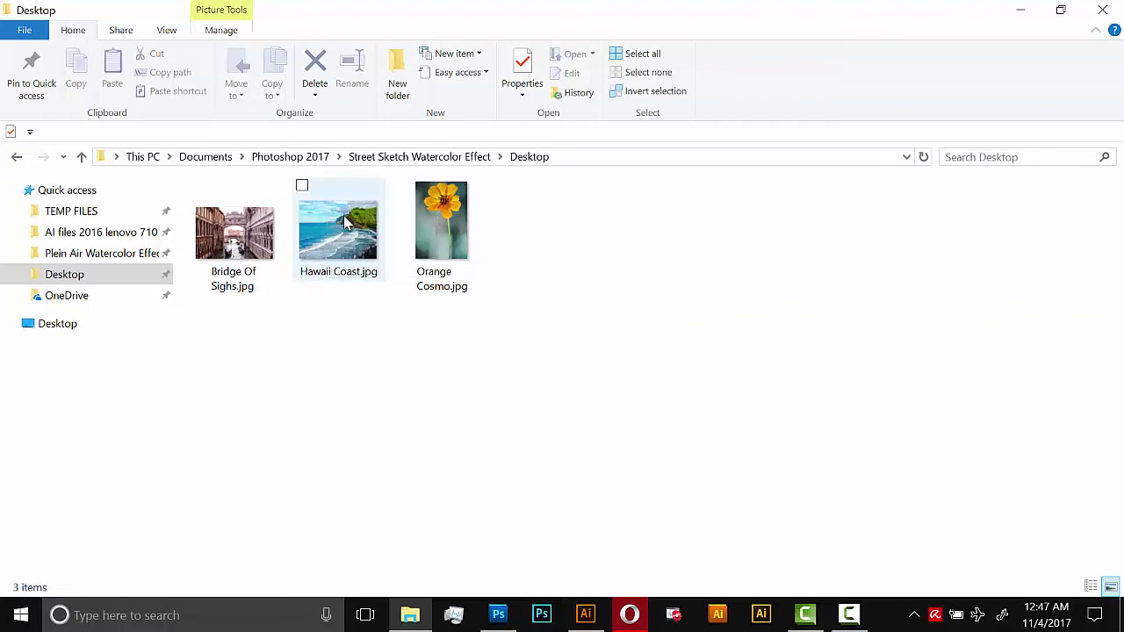
drag(343, 224, 483, 307)
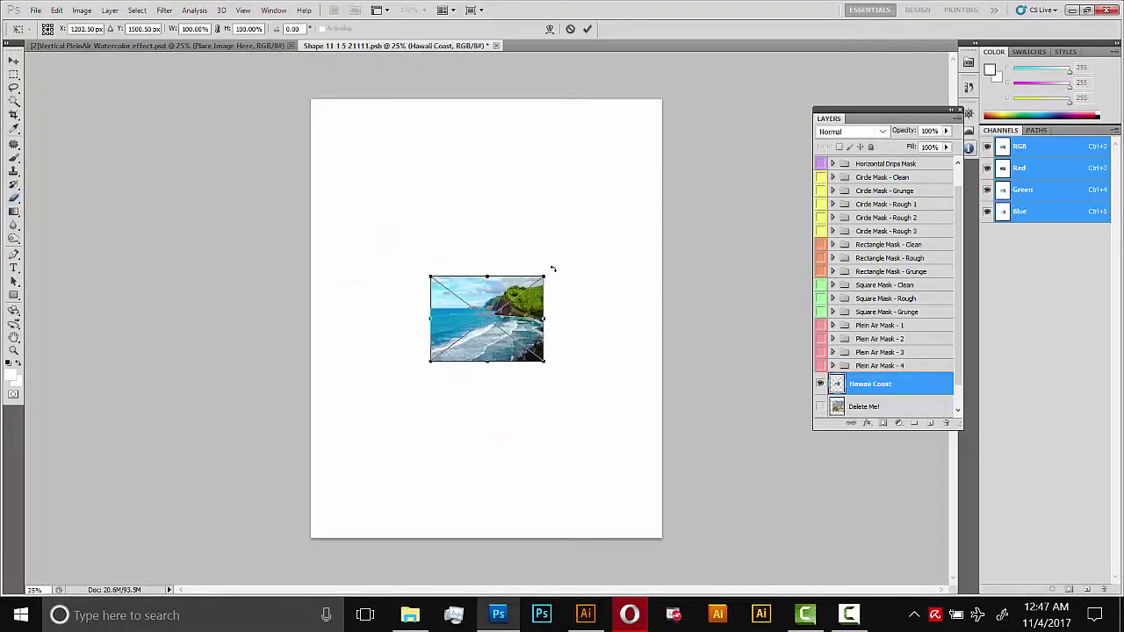
mouse_move(554, 272)
mouse_down()
mouse_move(629, 227)
mouse_move(632, 213)
mouse_up()
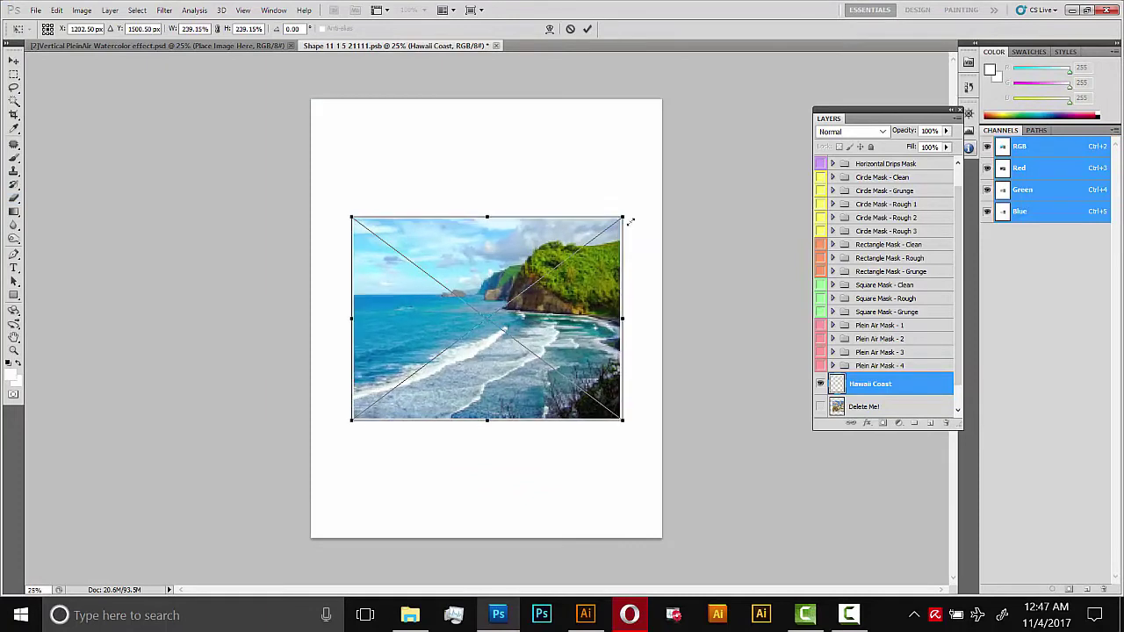
key(Return)
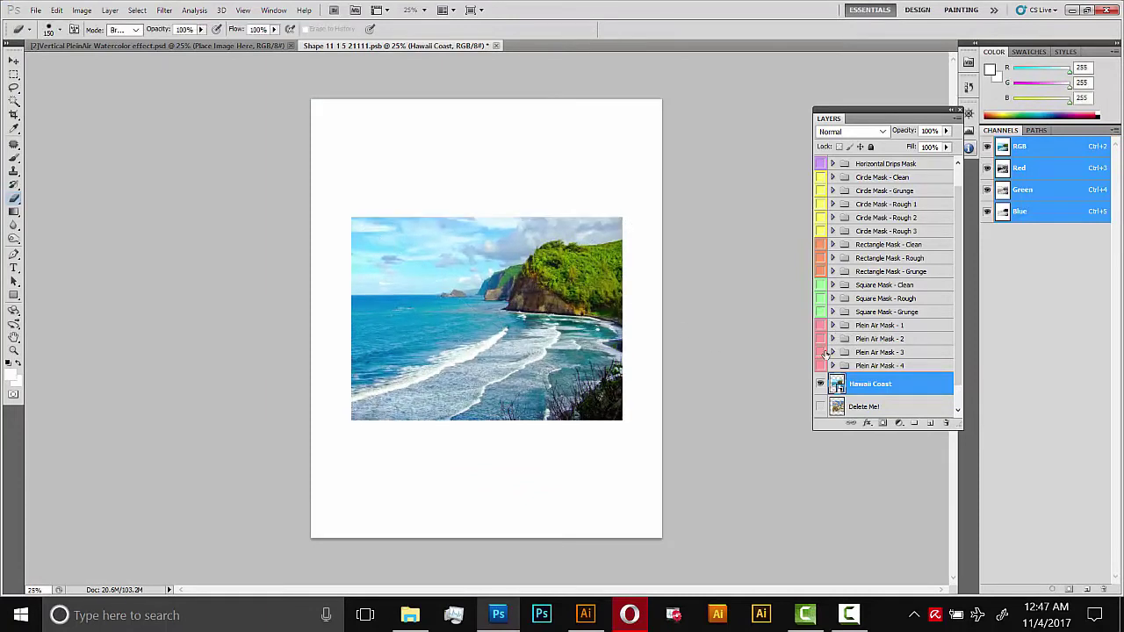
Step: Turn on Plein Air Mask - 3, widen its Color Fill 10 mask, and save the smart object
click(820, 352)
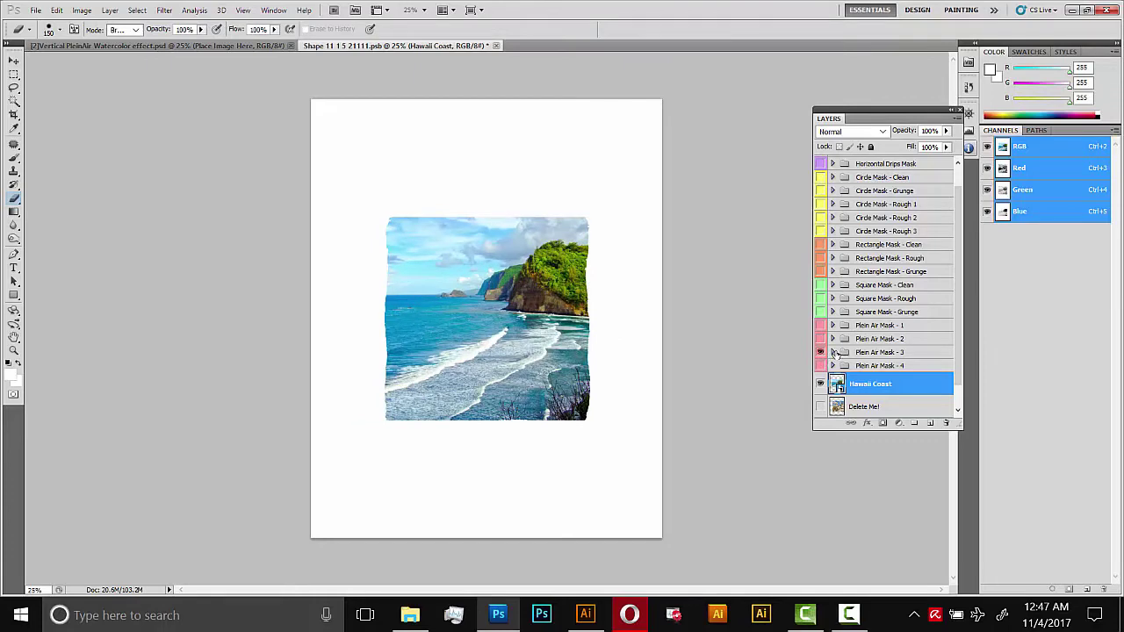
click(831, 352)
click(873, 369)
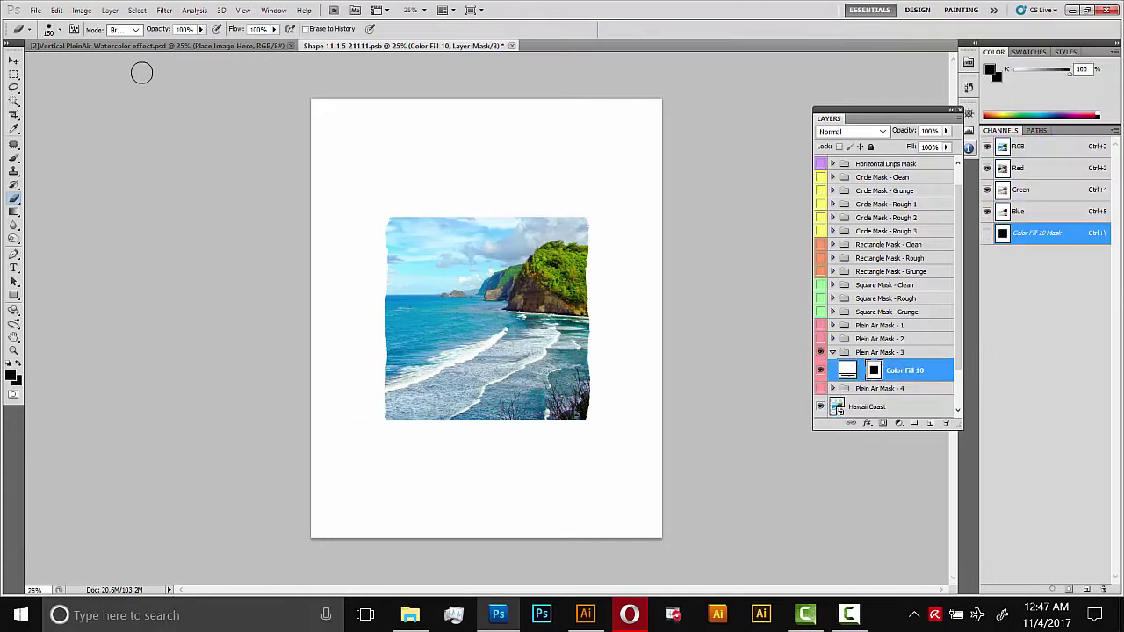
click(78, 10)
mouse_move(56, 9)
mouse_move(114, 354)
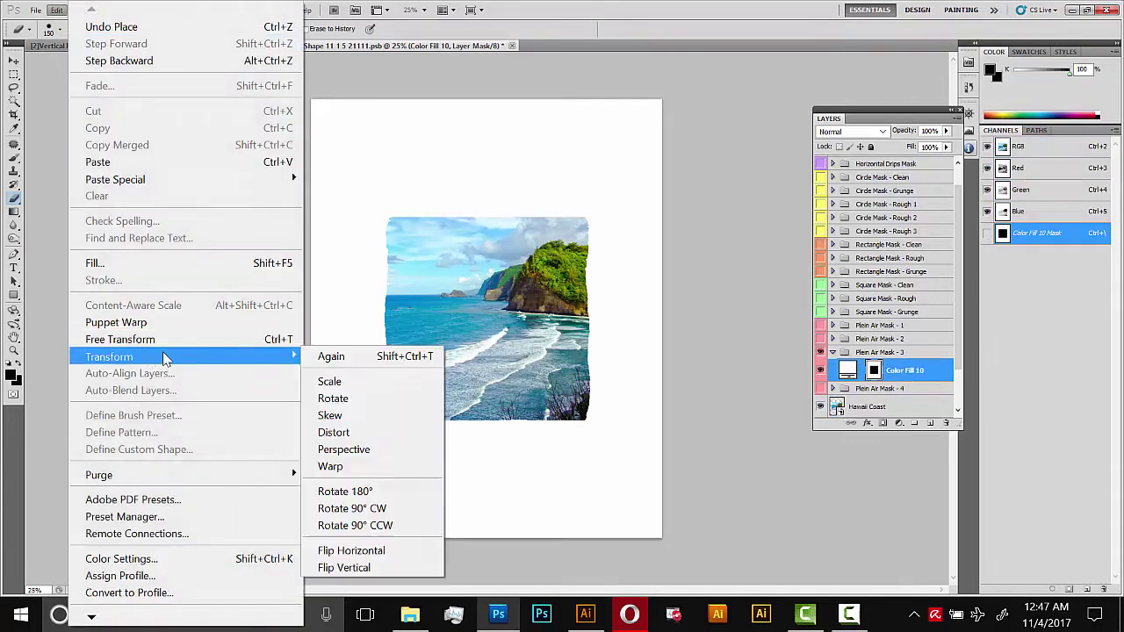
click(338, 396)
drag(387, 318, 367, 318)
key(Return)
click(511, 44)
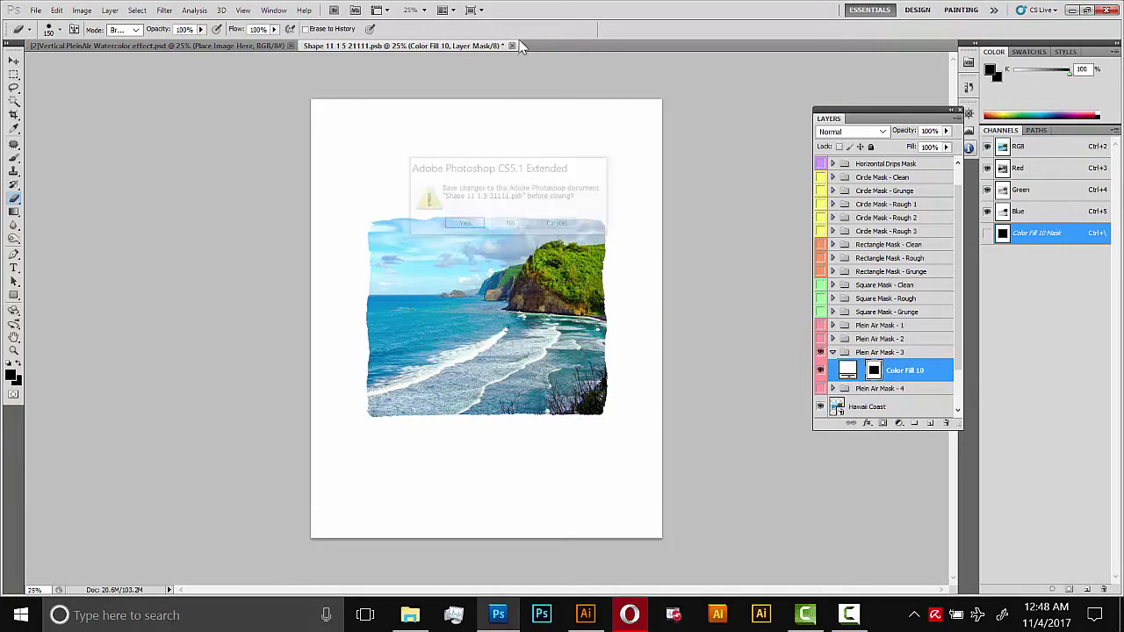
click(464, 223)
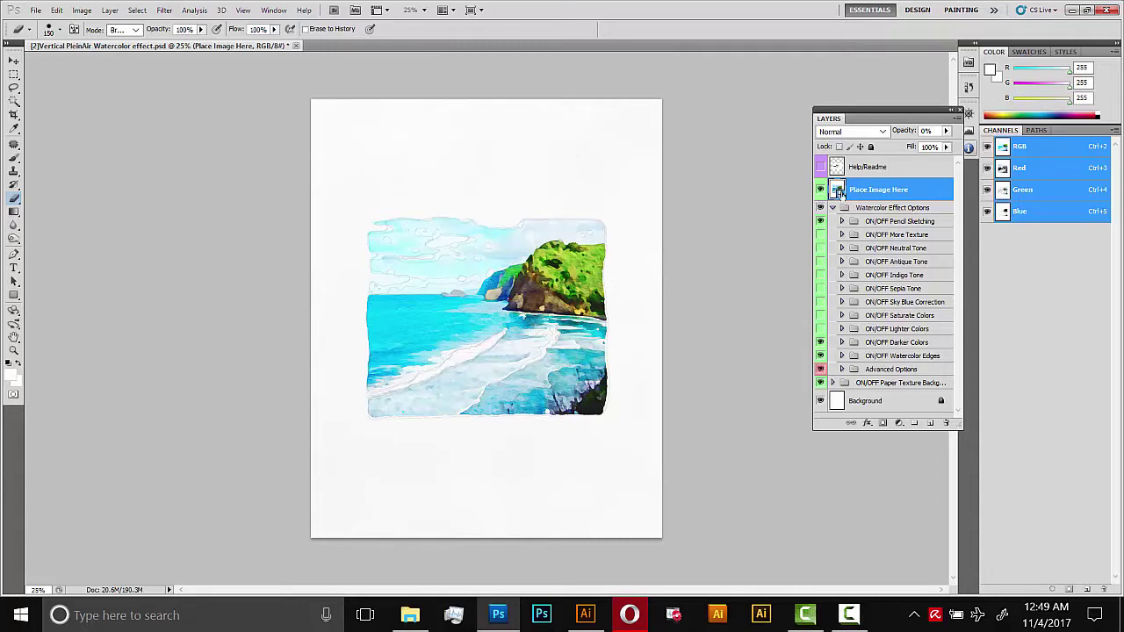
Step: Reopen the smart object, rasterize the Hawaii Coast layer, and set up the Dodge tool at size 400
double_click(837, 191)
click(565, 251)
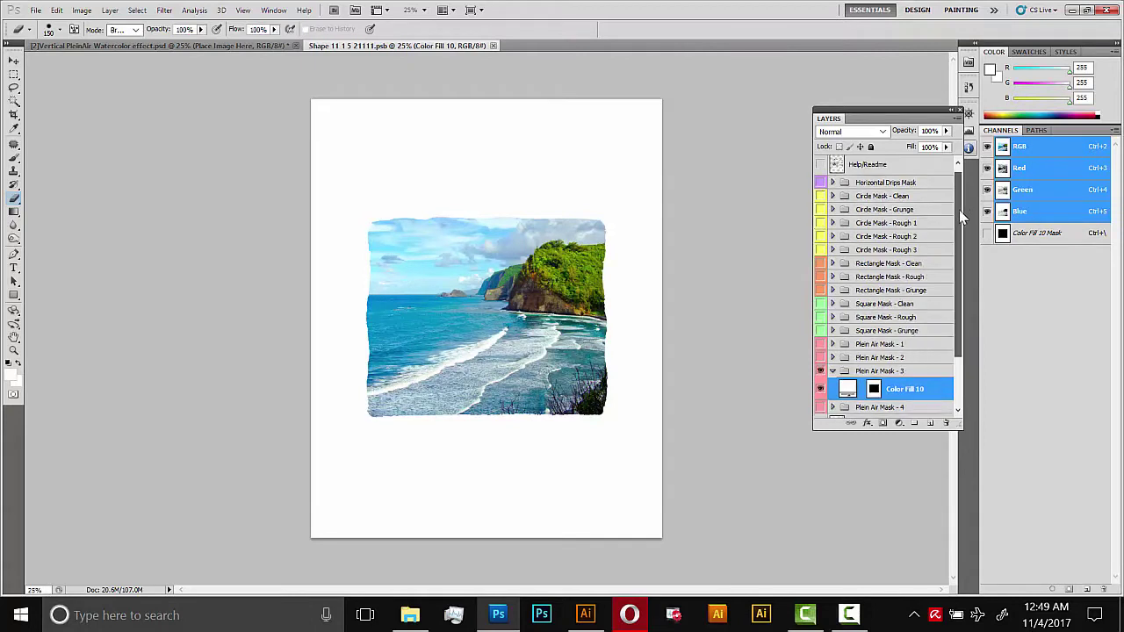
scroll(958, 210, down, 3)
click(837, 367)
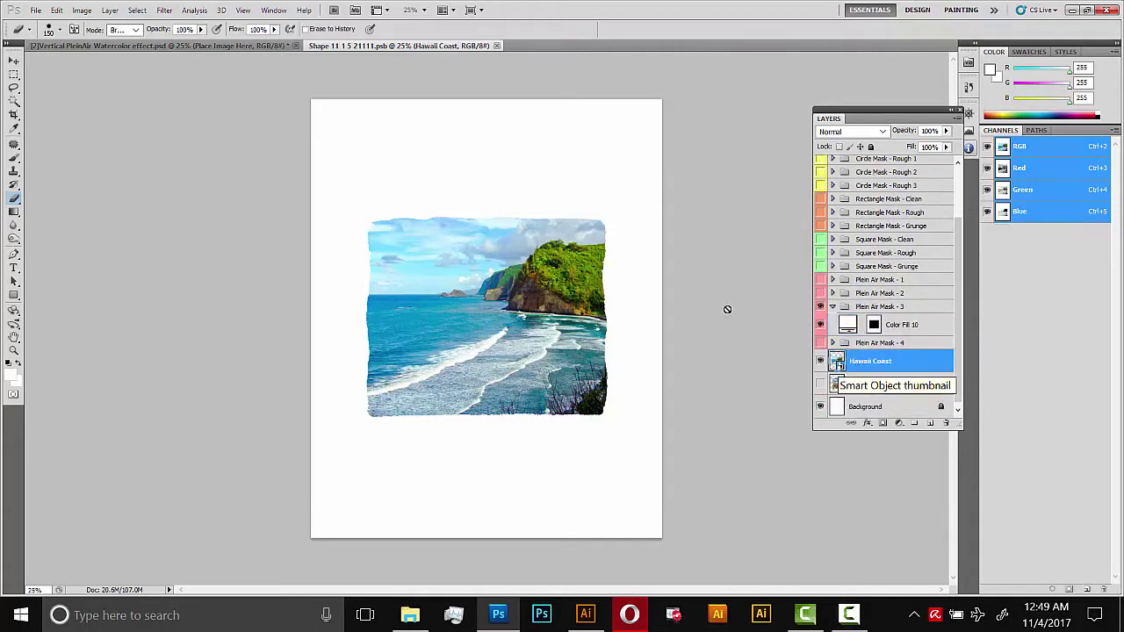
right_click(867, 370)
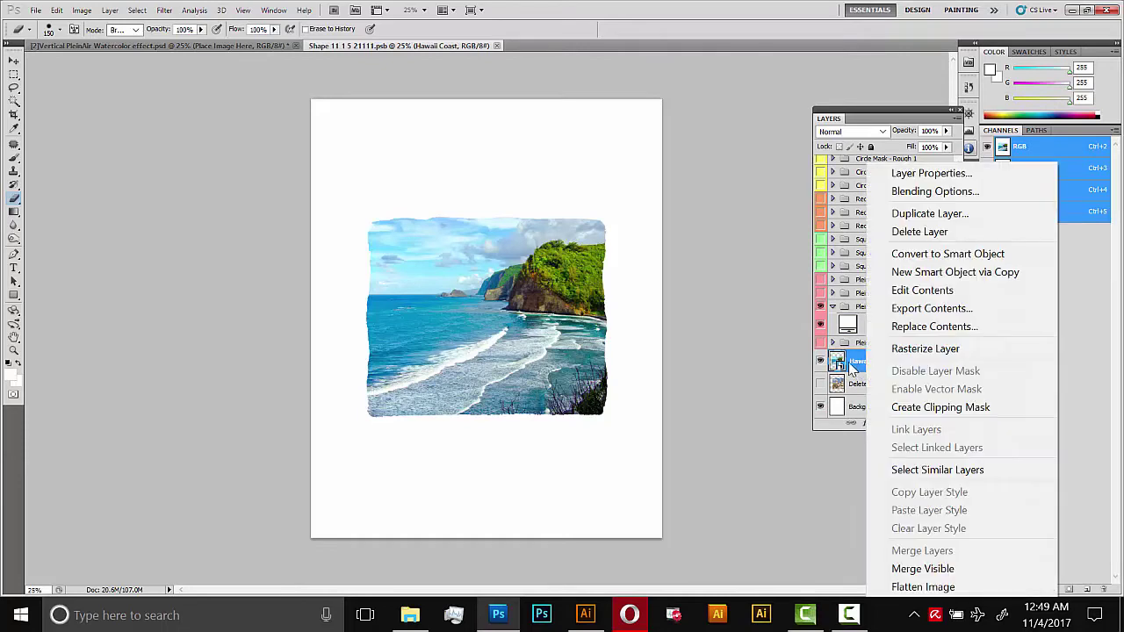
click(906, 349)
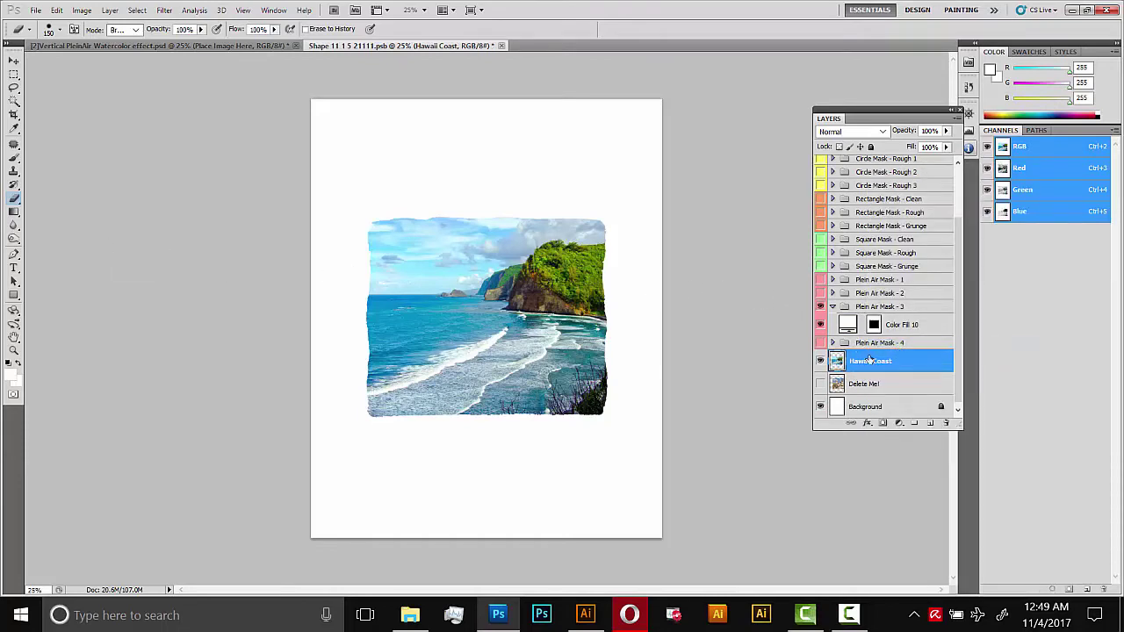
click(14, 239)
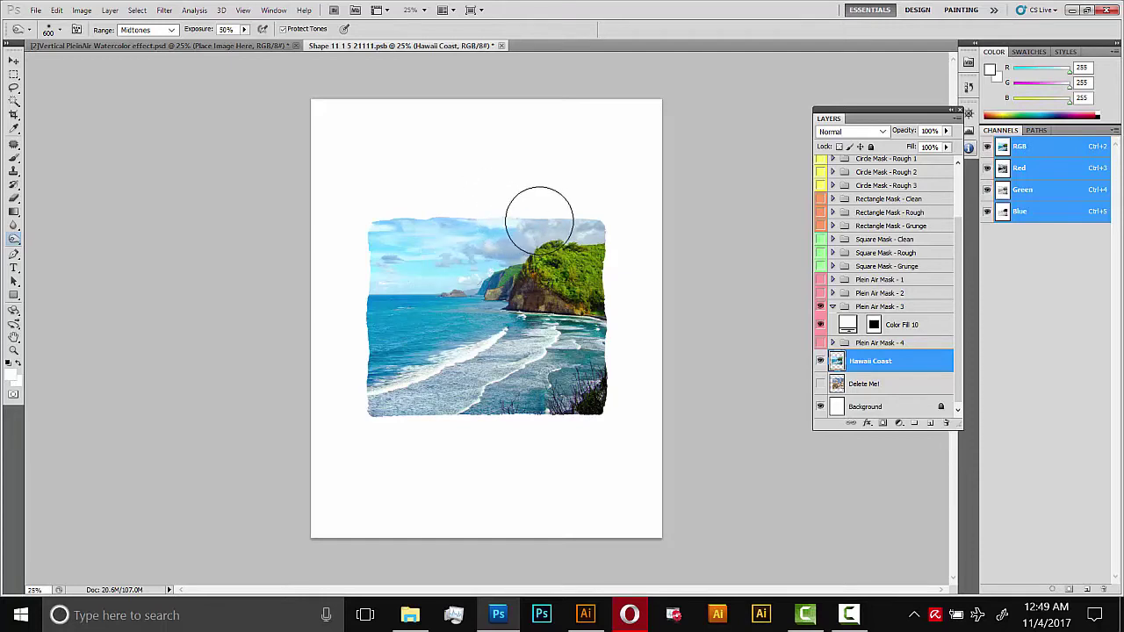
key(bracketleft)
key(bracketleft)
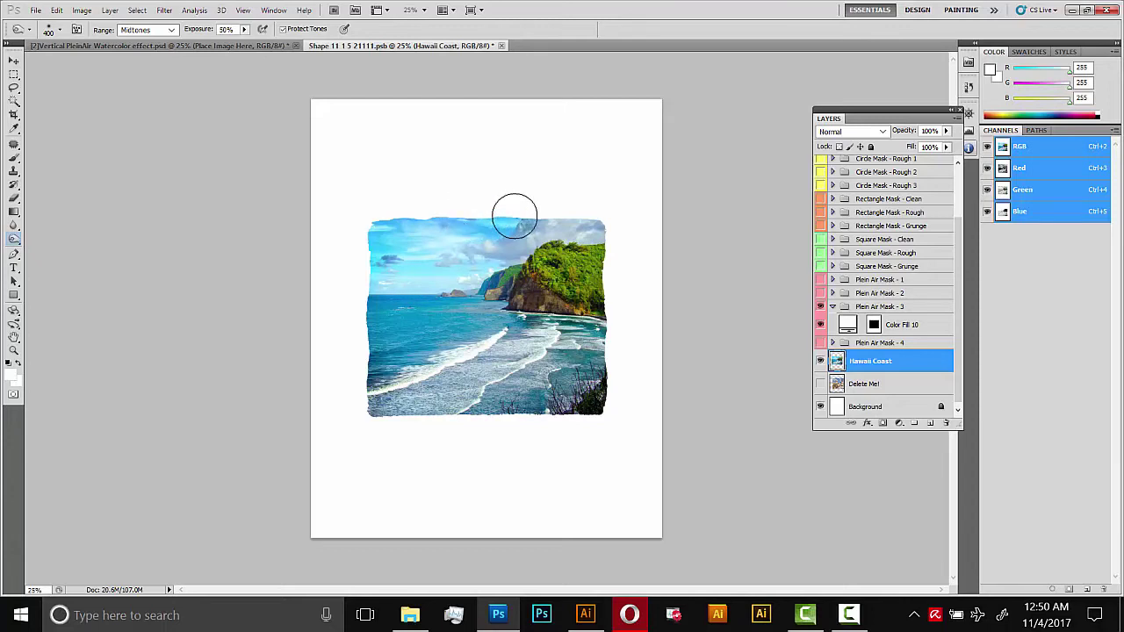
Step: Save and close the smart object, zoom in on the painting, and select ON/OFF Pencil Sketching
click(501, 44)
click(463, 226)
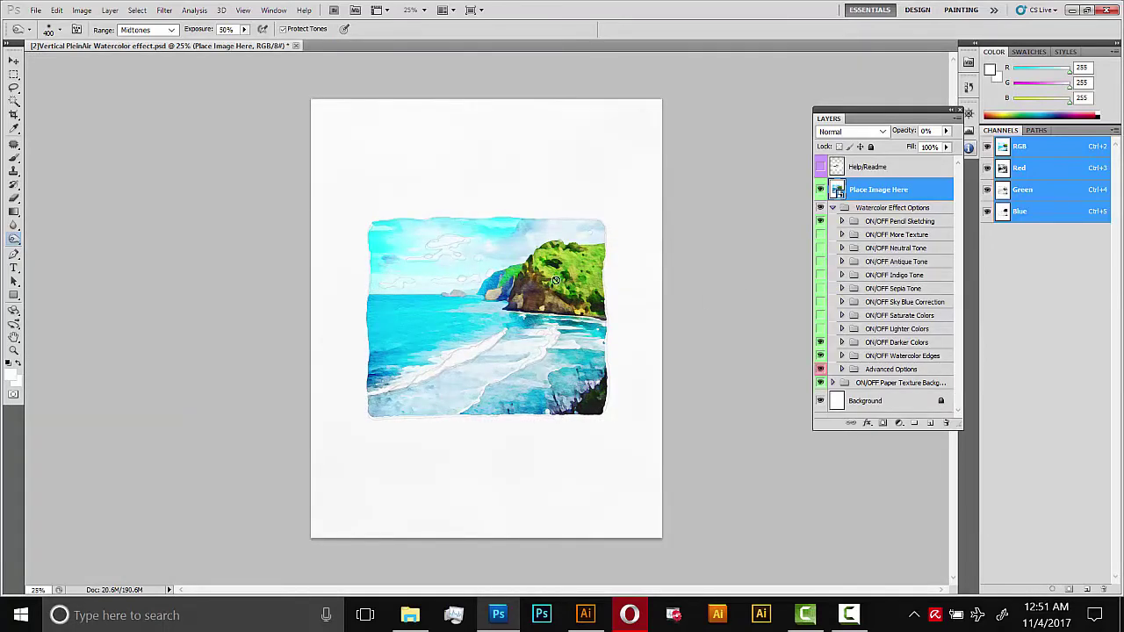
click(14, 350)
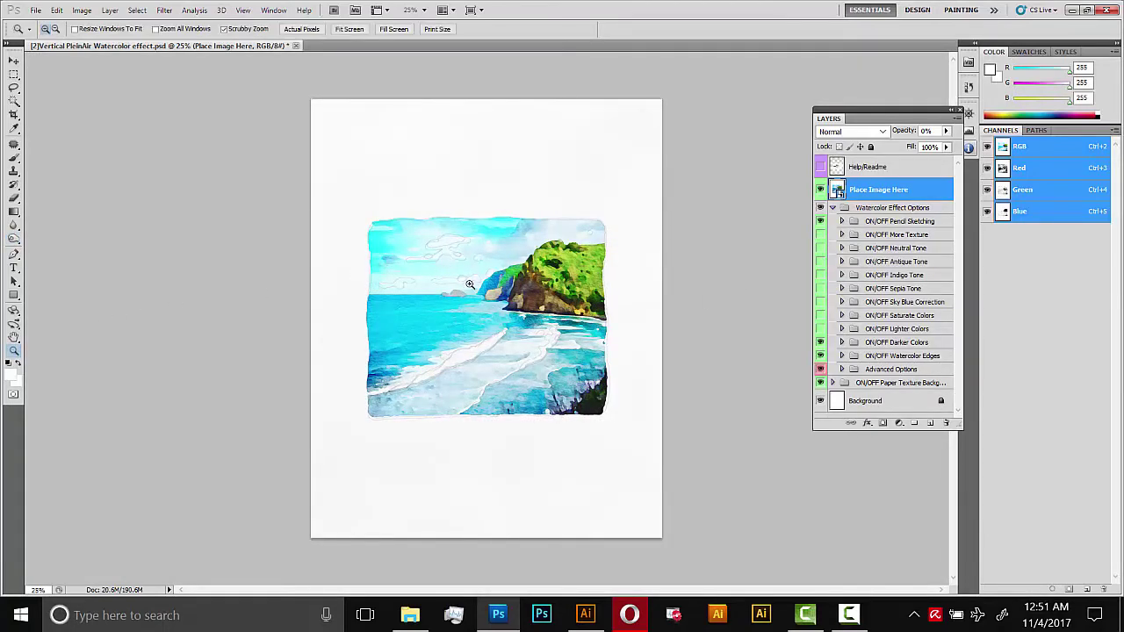
drag(460, 269, 466, 282)
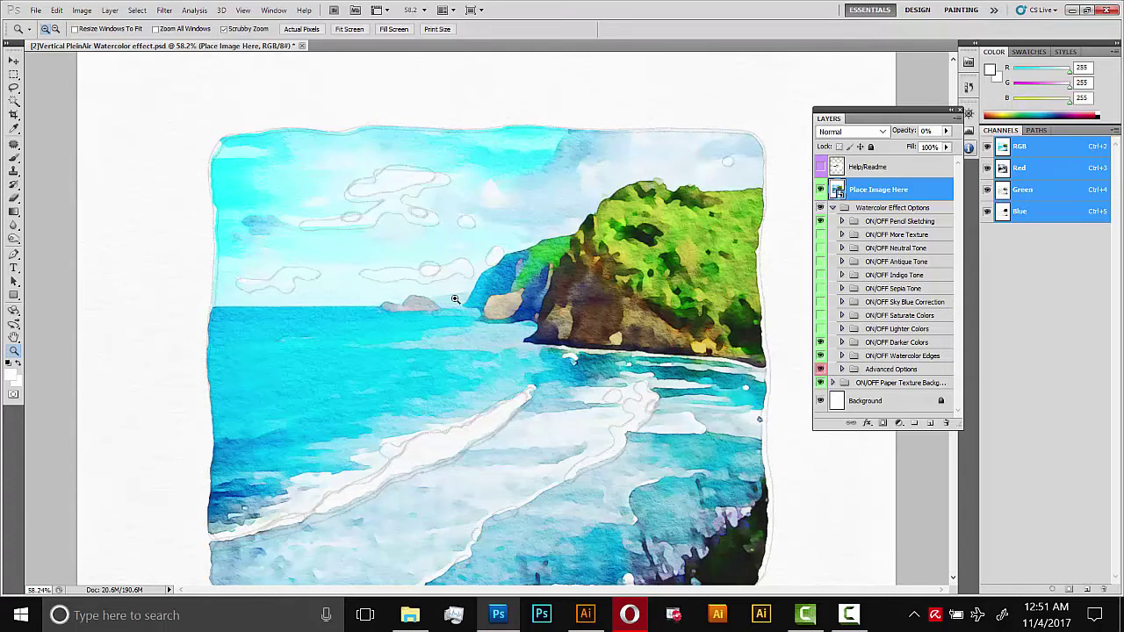
click(878, 221)
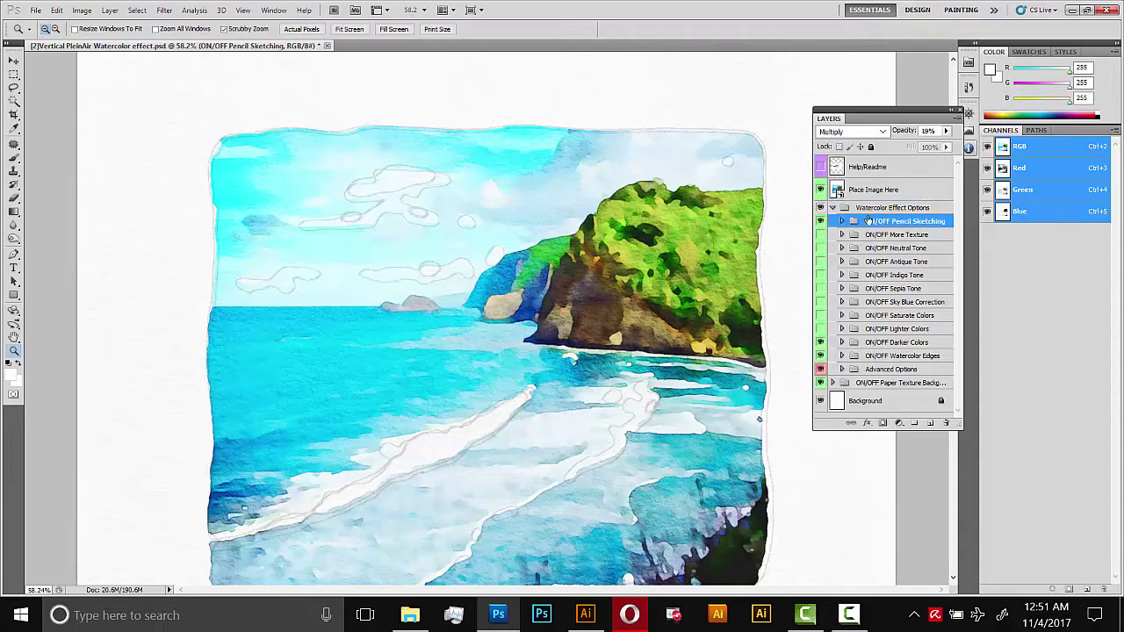
Step: Hide ON/OFF Pencil Sketching, duplicate it, show the copy, and merge the copy into one layer
click(822, 222)
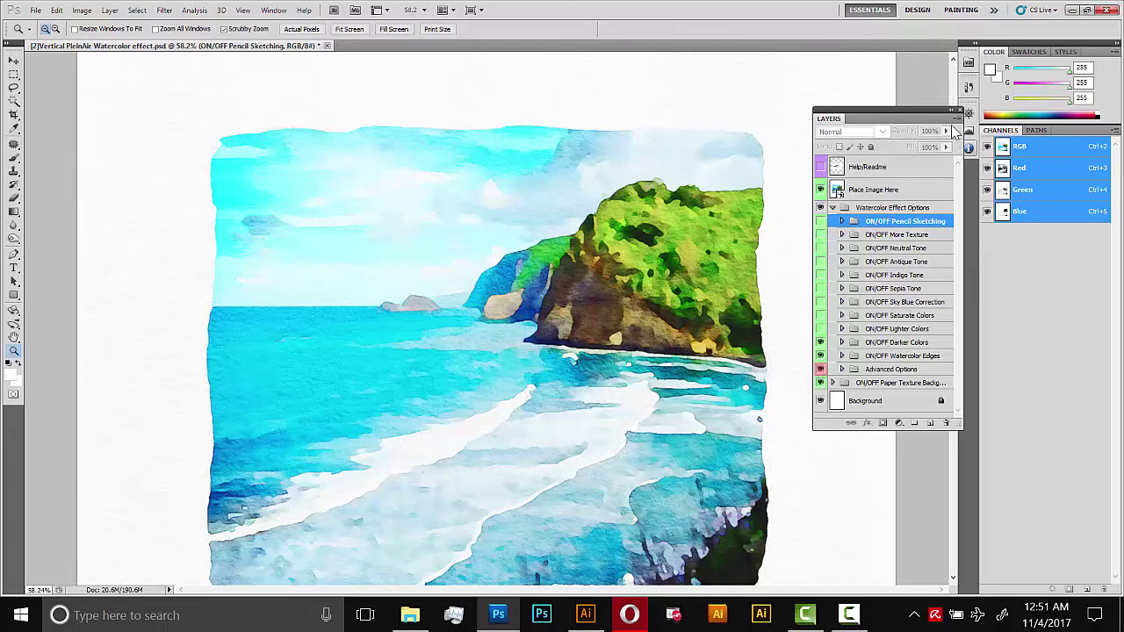
click(957, 123)
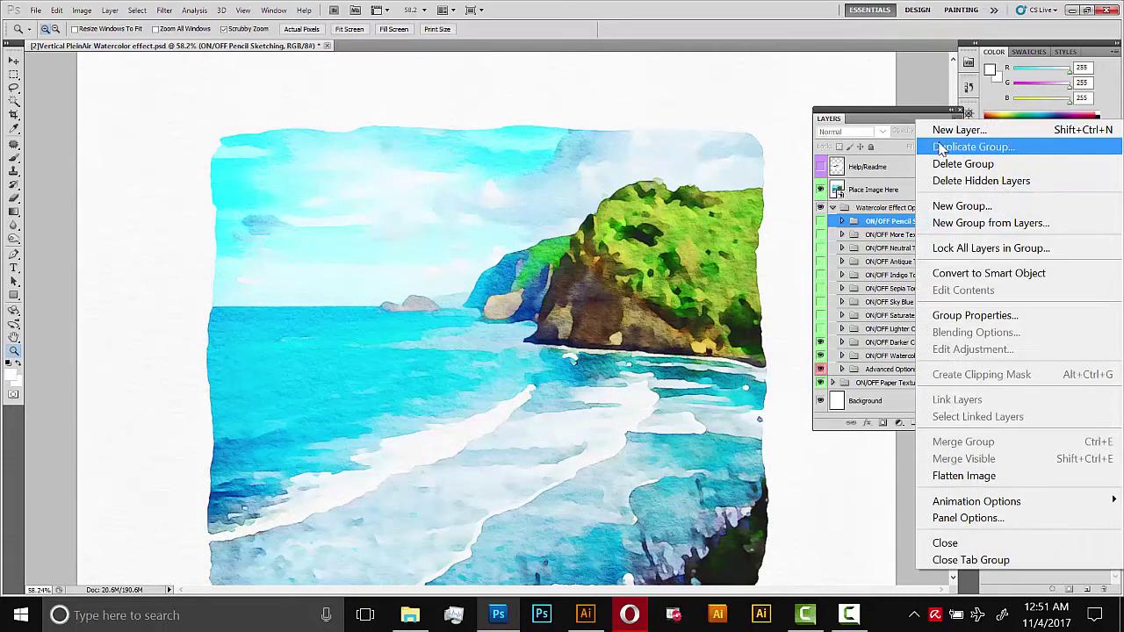
click(958, 147)
click(665, 194)
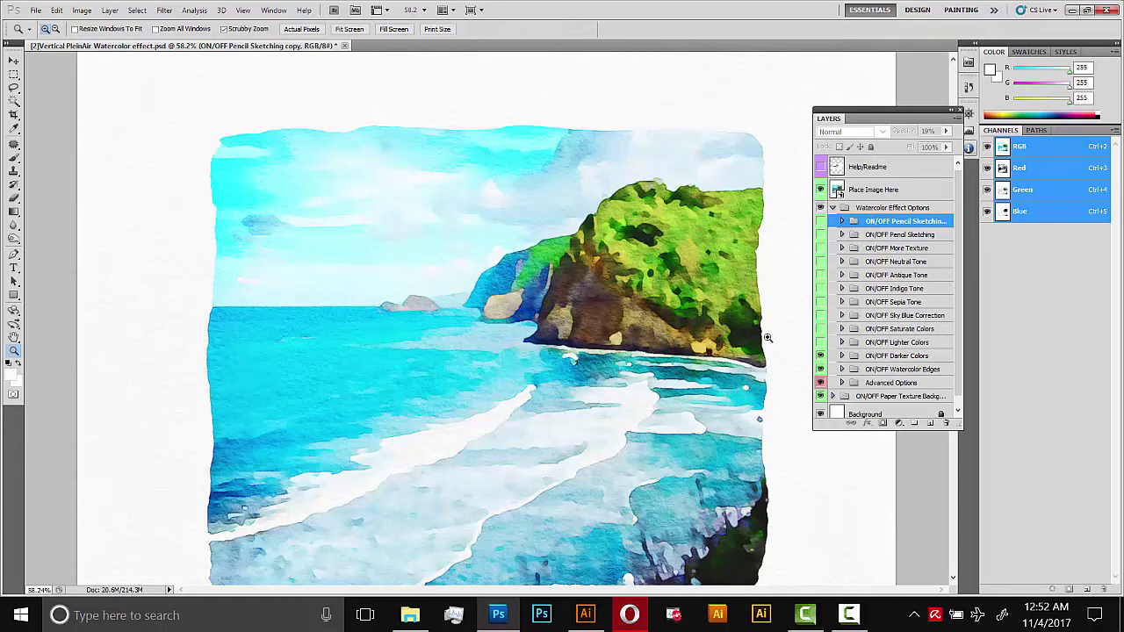
click(820, 221)
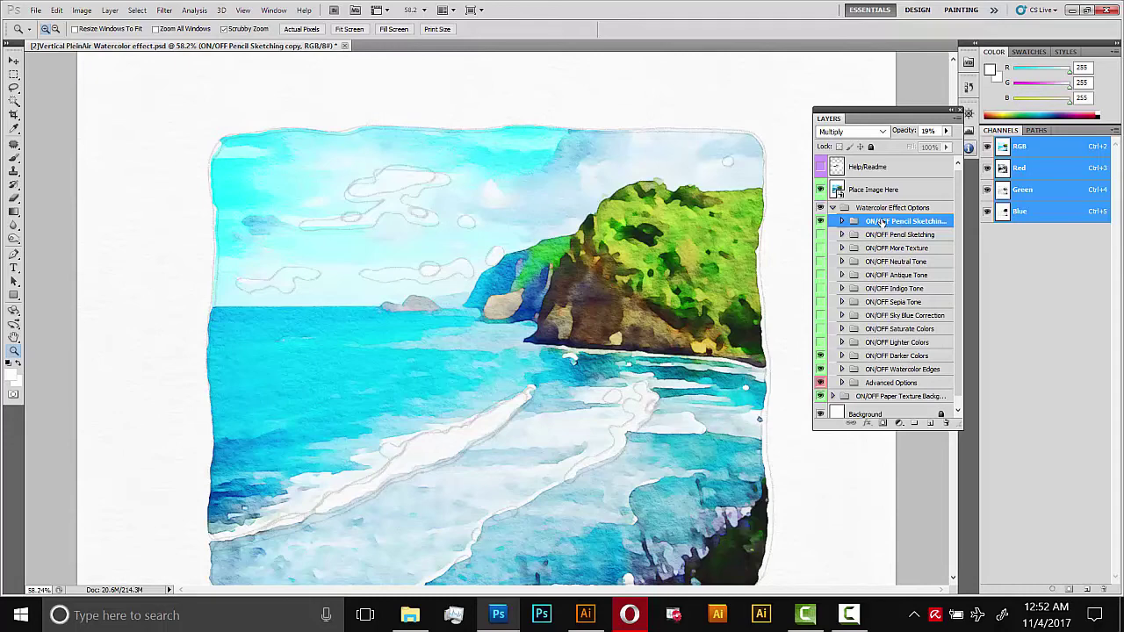
right_click(883, 223)
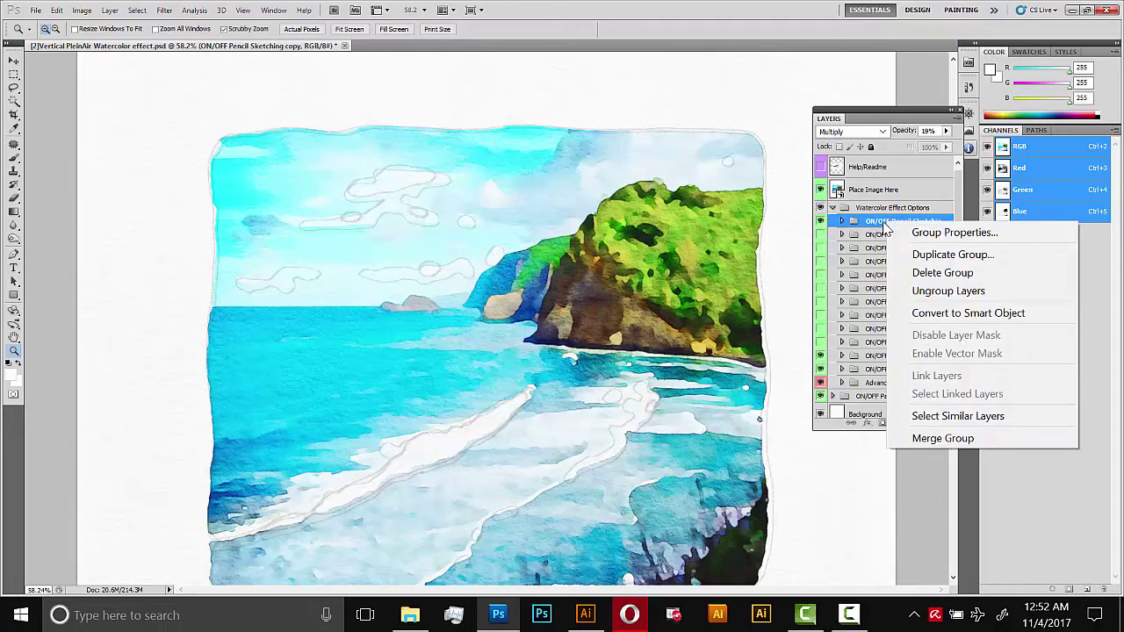
click(924, 439)
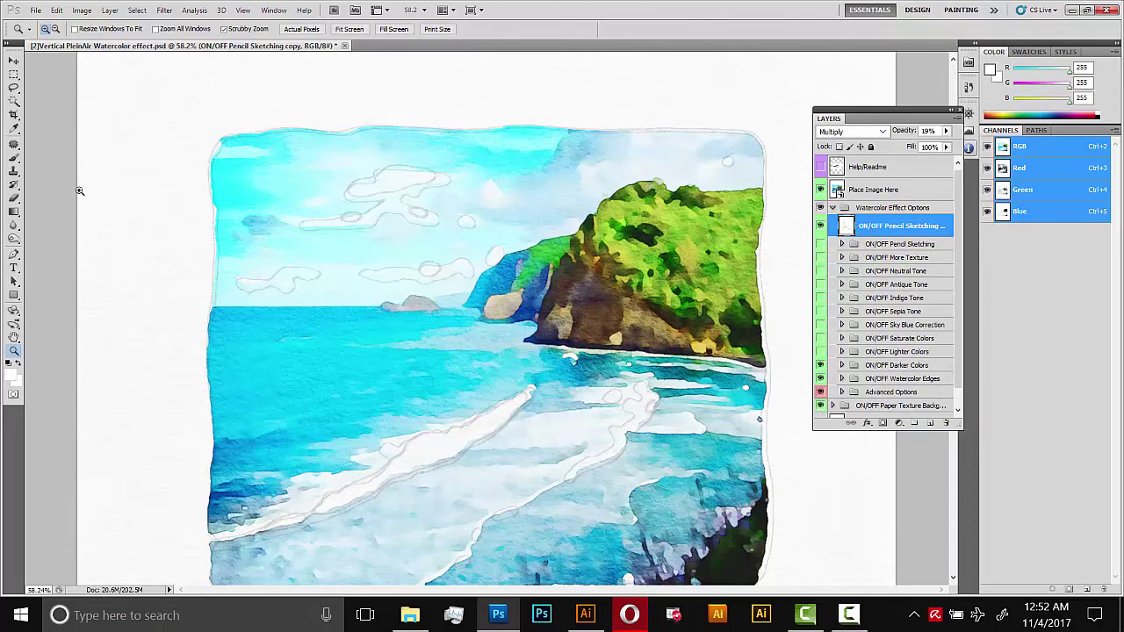
Step: Erase the pencil cloud outlines and the small upper-right mark from the sky
click(14, 198)
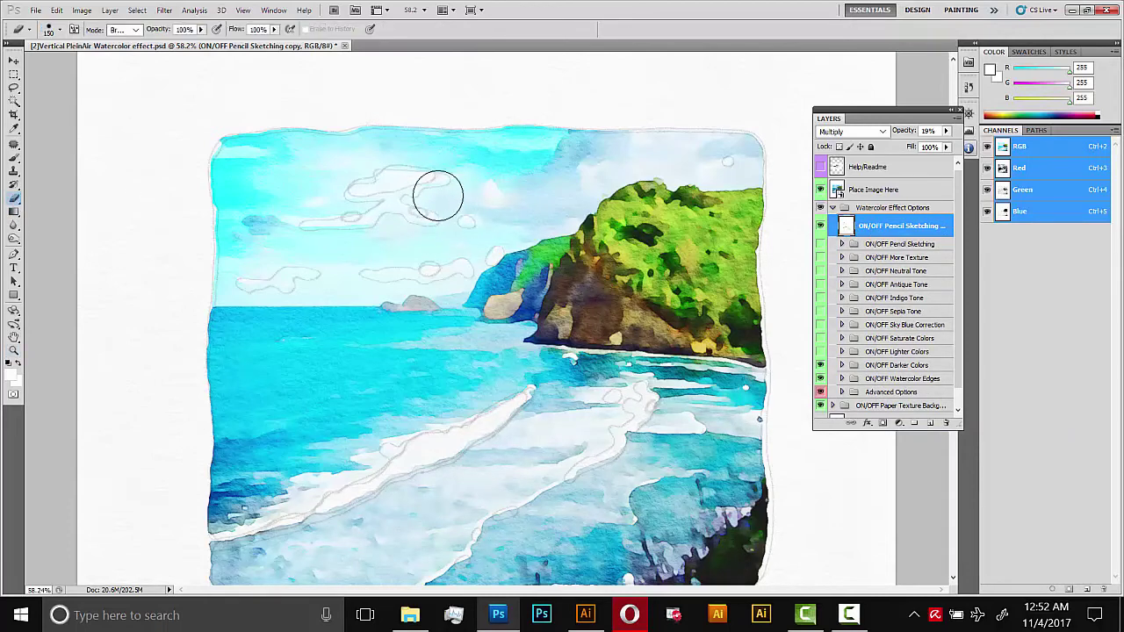
mouse_move(437, 195)
mouse_down()
mouse_move(387, 180)
mouse_move(376, 212)
mouse_move(362, 212)
mouse_move(494, 201)
mouse_move(426, 242)
mouse_move(503, 231)
mouse_move(413, 244)
mouse_move(362, 276)
mouse_move(498, 252)
mouse_move(341, 261)
mouse_move(277, 288)
mouse_move(281, 266)
mouse_move(246, 291)
mouse_up()
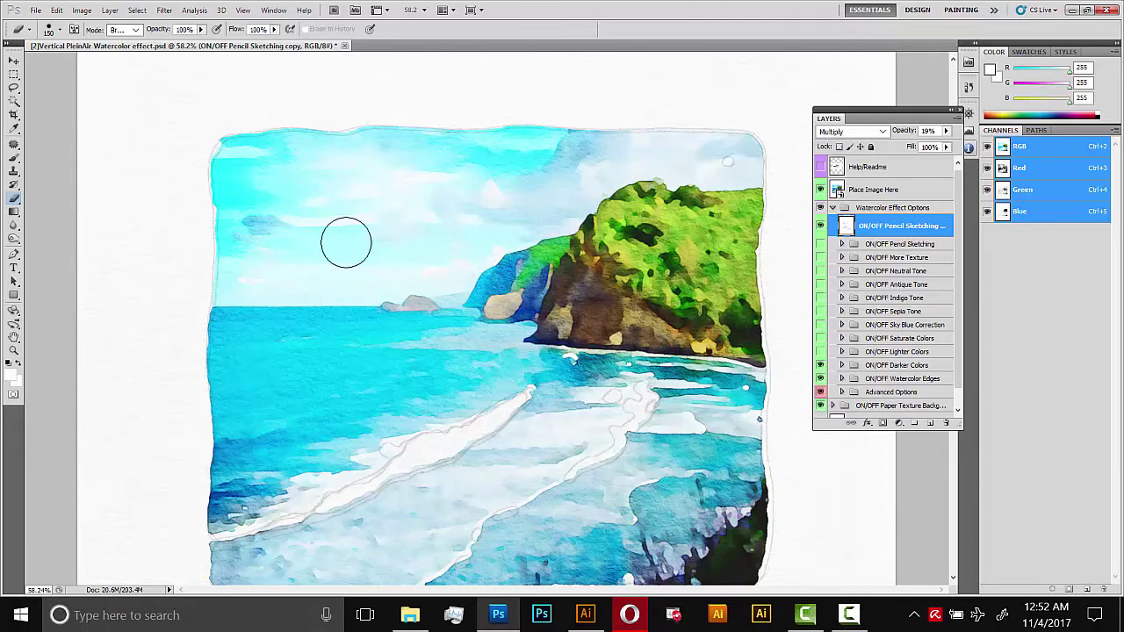
mouse_move(683, 156)
mouse_down()
mouse_move(730, 170)
mouse_move(652, 191)
mouse_up()
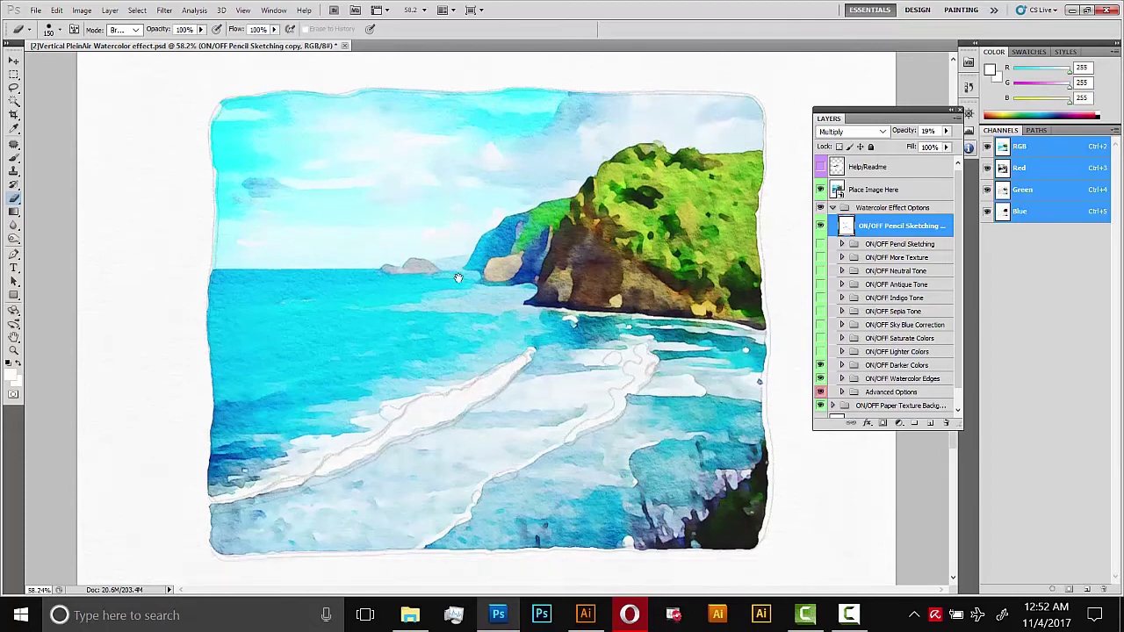
drag(458, 277, 457, 196)
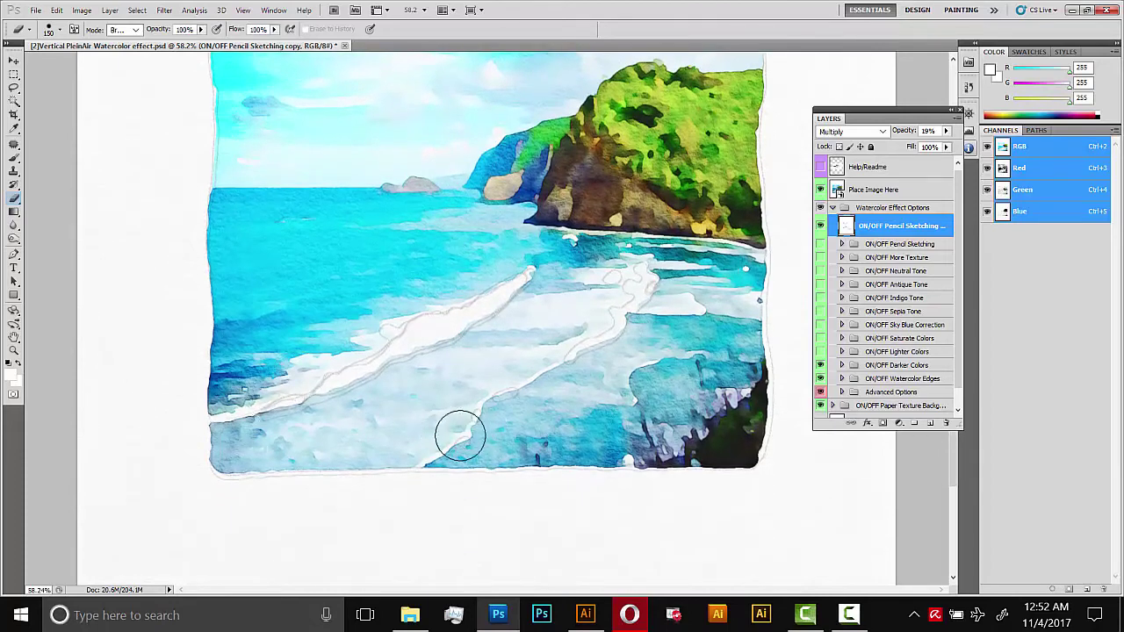
scroll(700, 382, up, 3)
scroll(703, 351, down, 2)
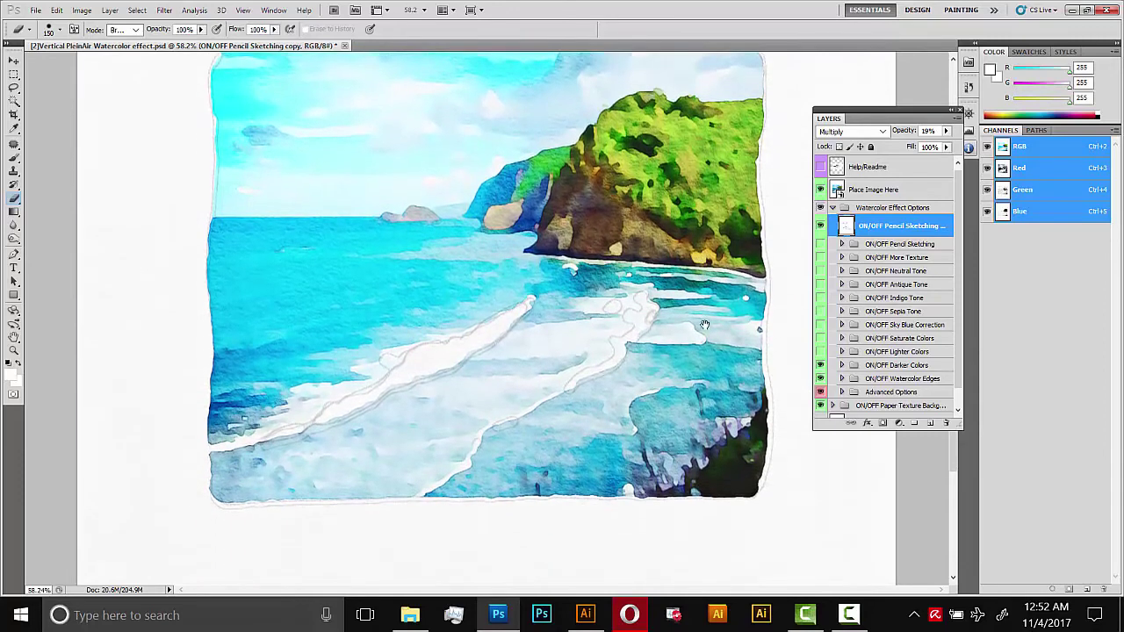
scroll(705, 325, up, 2)
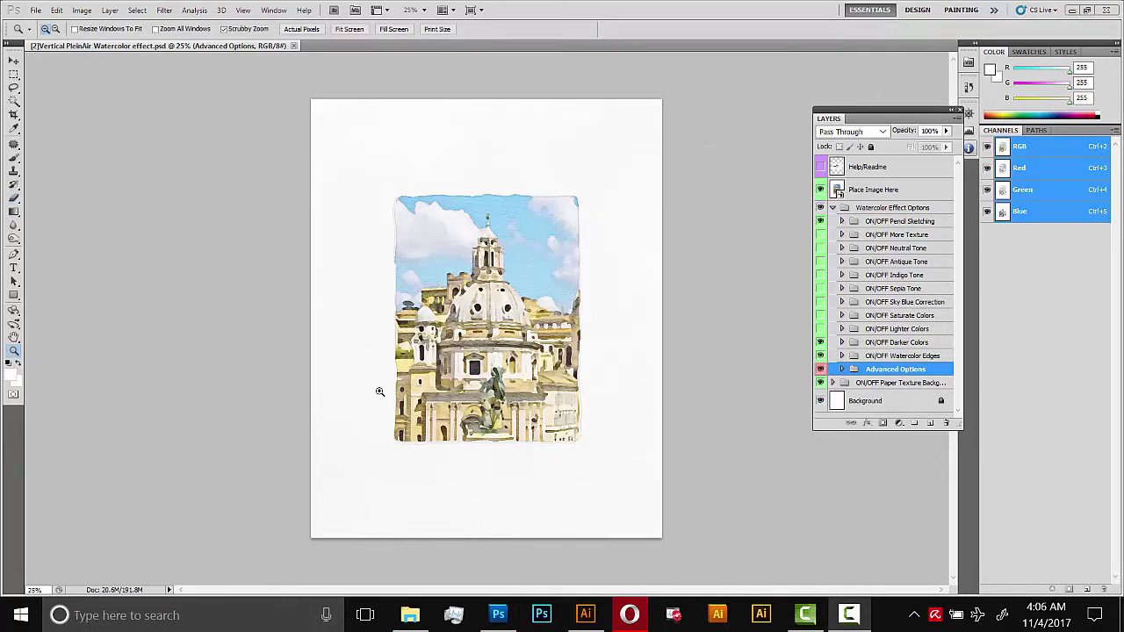
Step: Open the Place Image Here smart object's contents, dismissing the save note
double_click(838, 193)
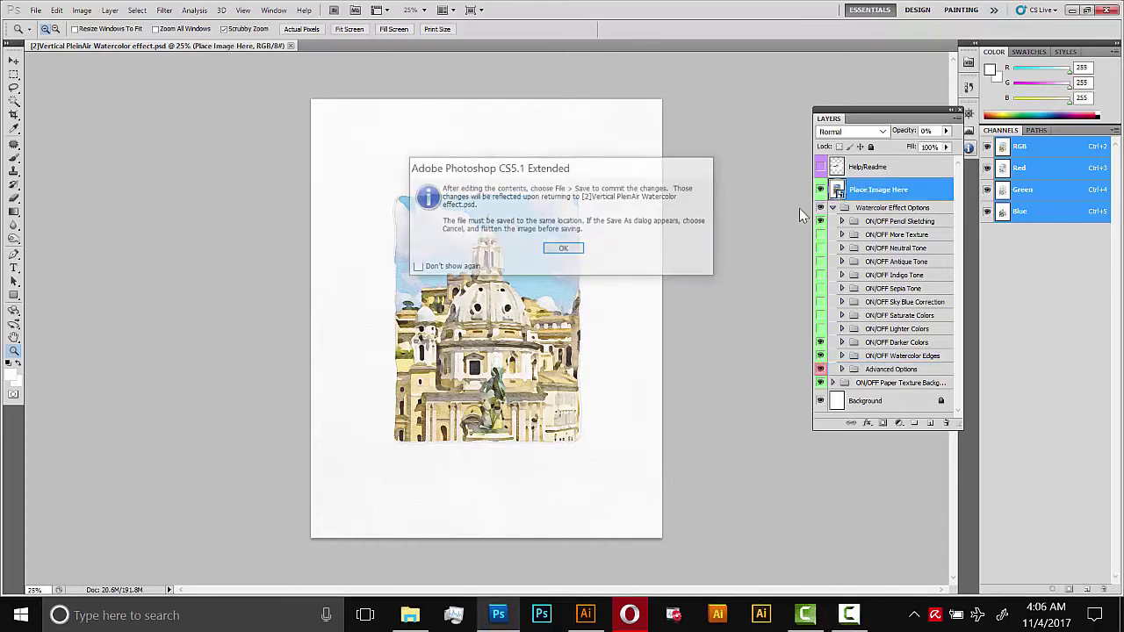
key(Return)
Step: Hide Delete Me!, place Orange Cosmo.jpg enlarged to about 130%, and rasterize its layer
click(820, 404)
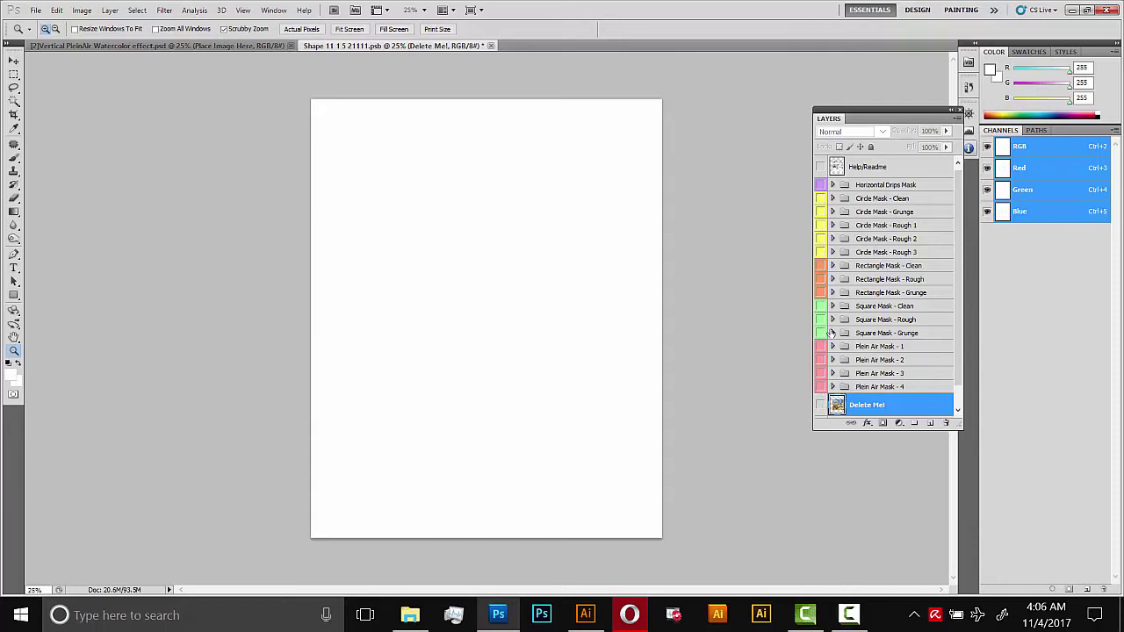
click(410, 615)
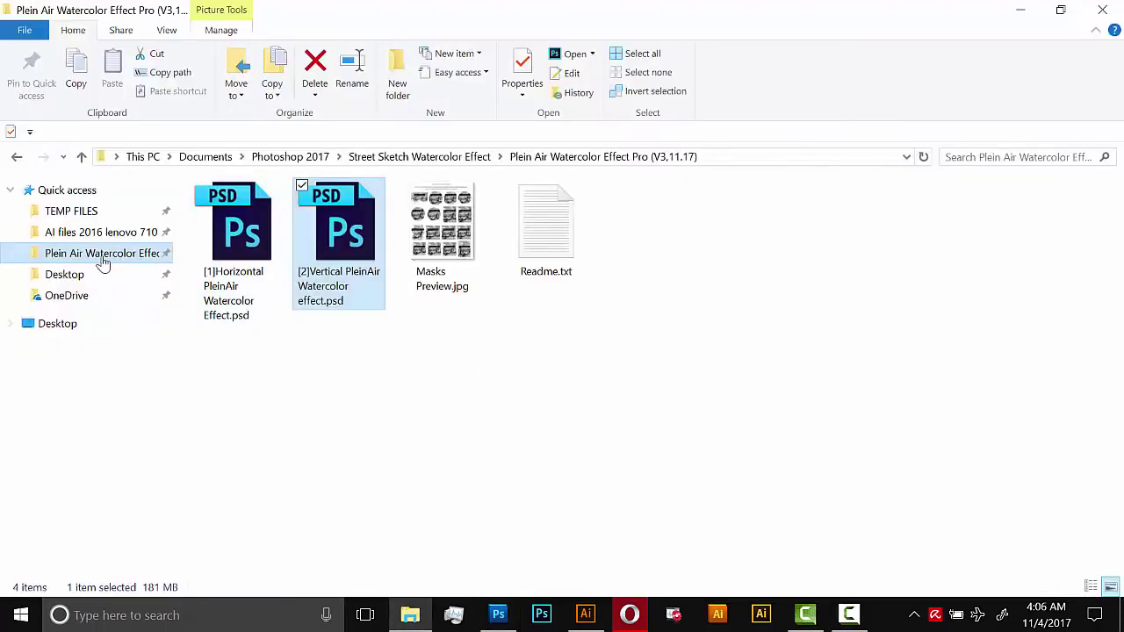
click(70, 279)
drag(441, 251, 614, 416)
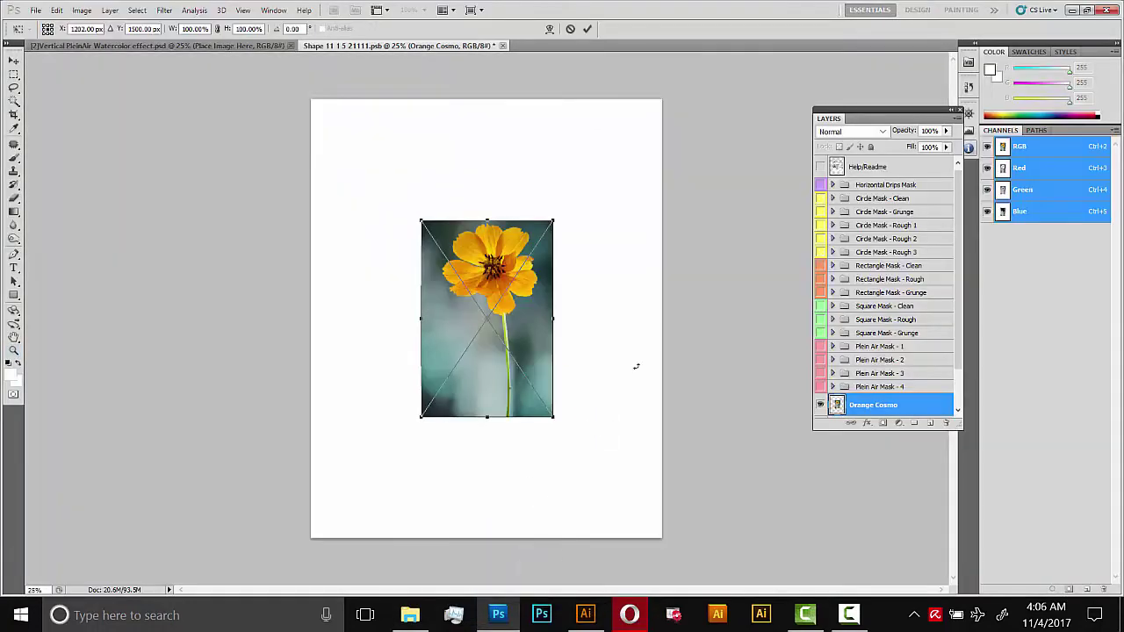
drag(550, 224, 576, 193)
key(Return)
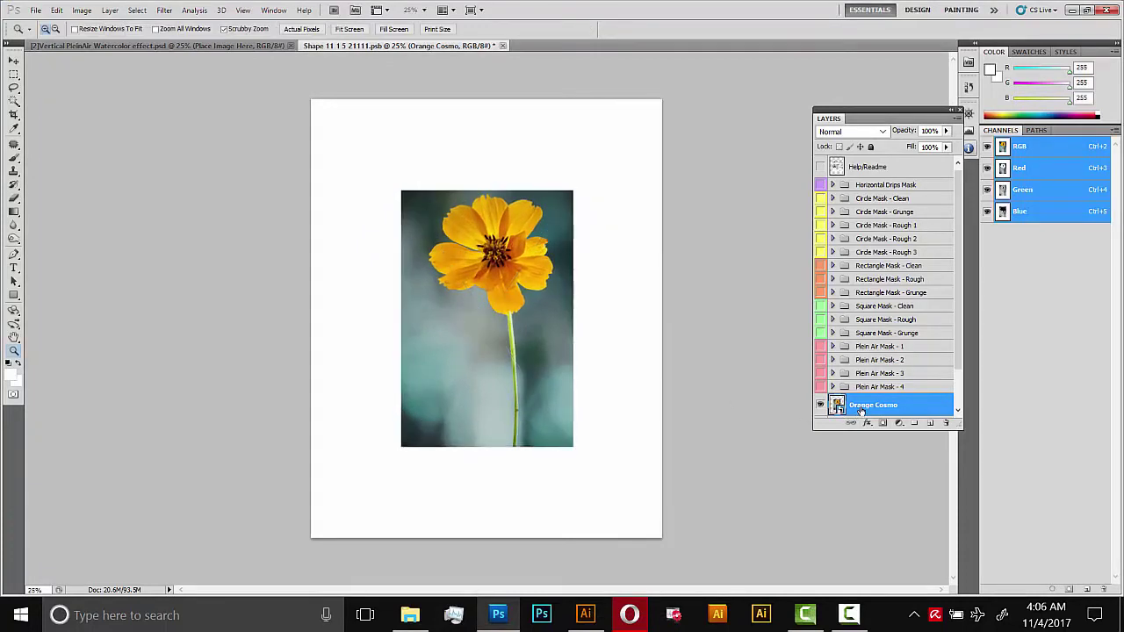
right_click(864, 404)
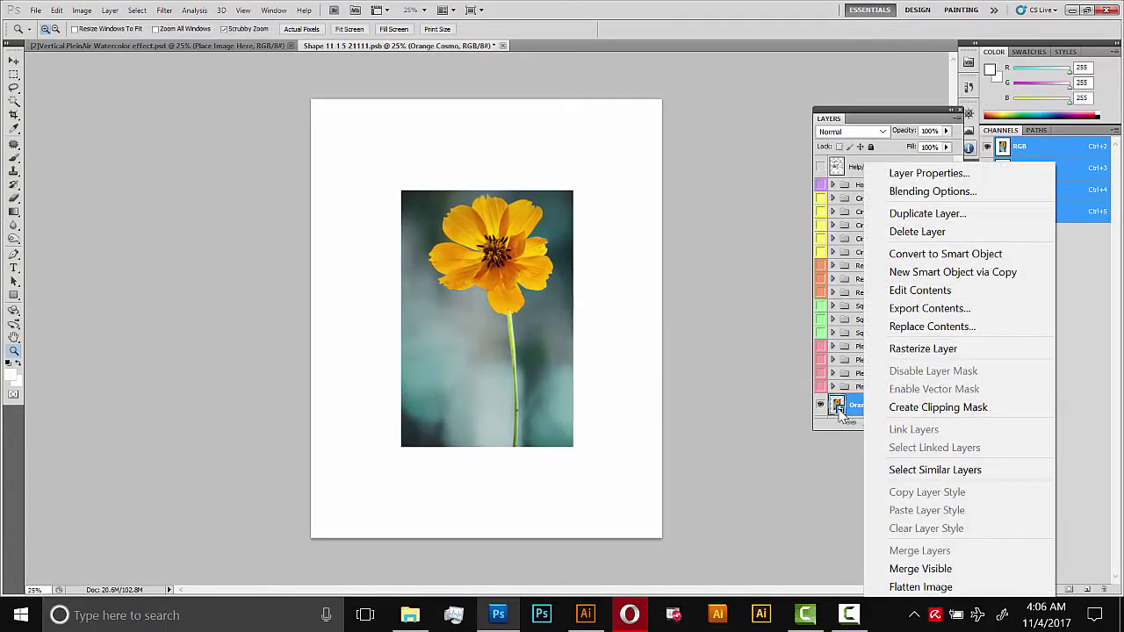
click(908, 351)
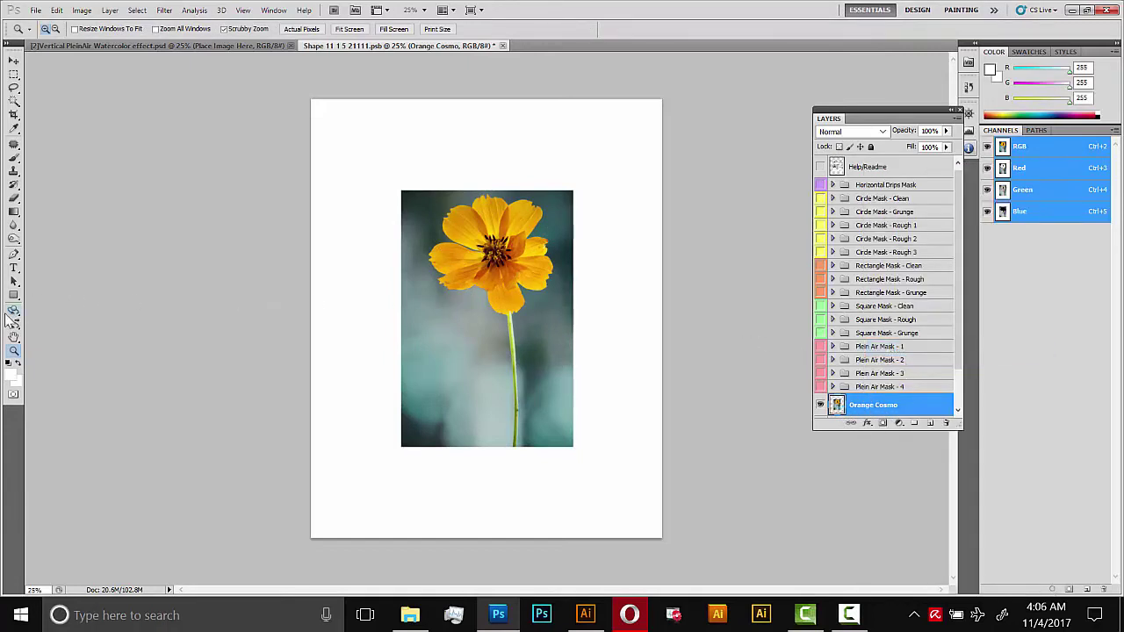
click(533, 323)
Step: Magic-wand the teal background around the flower, extend to similar colours, and delete it
click(533, 323)
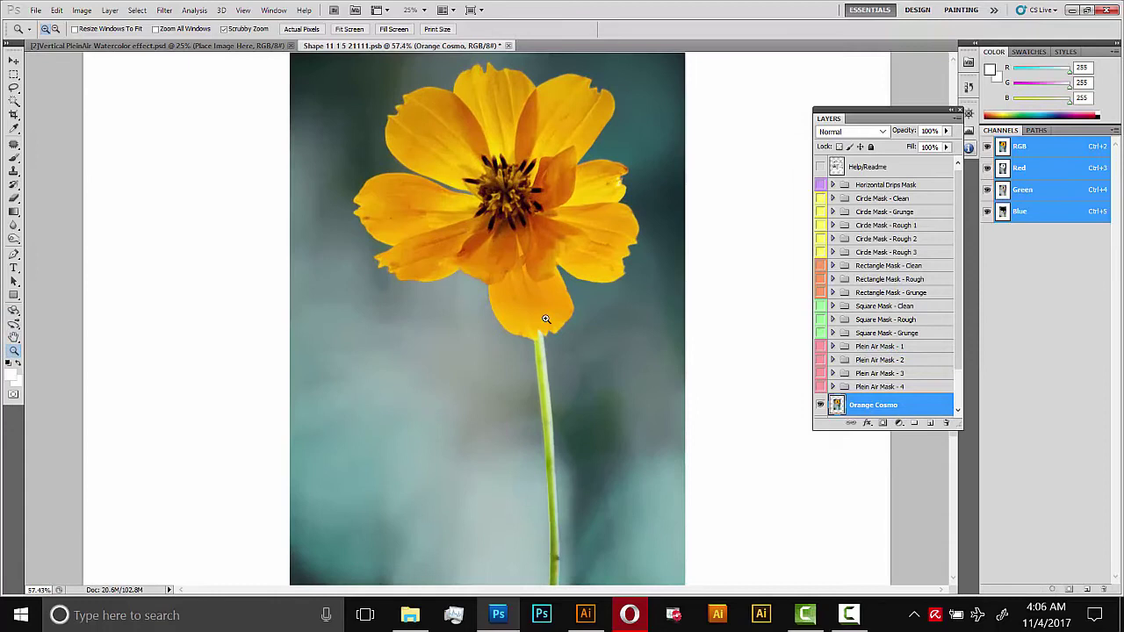
click(464, 354)
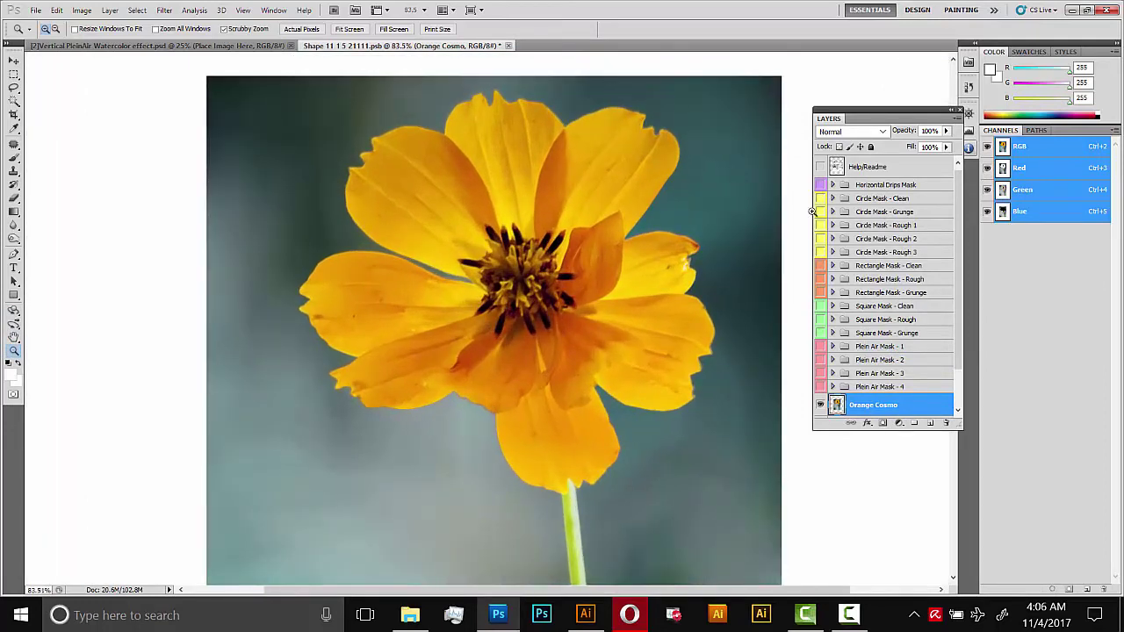
click(15, 102)
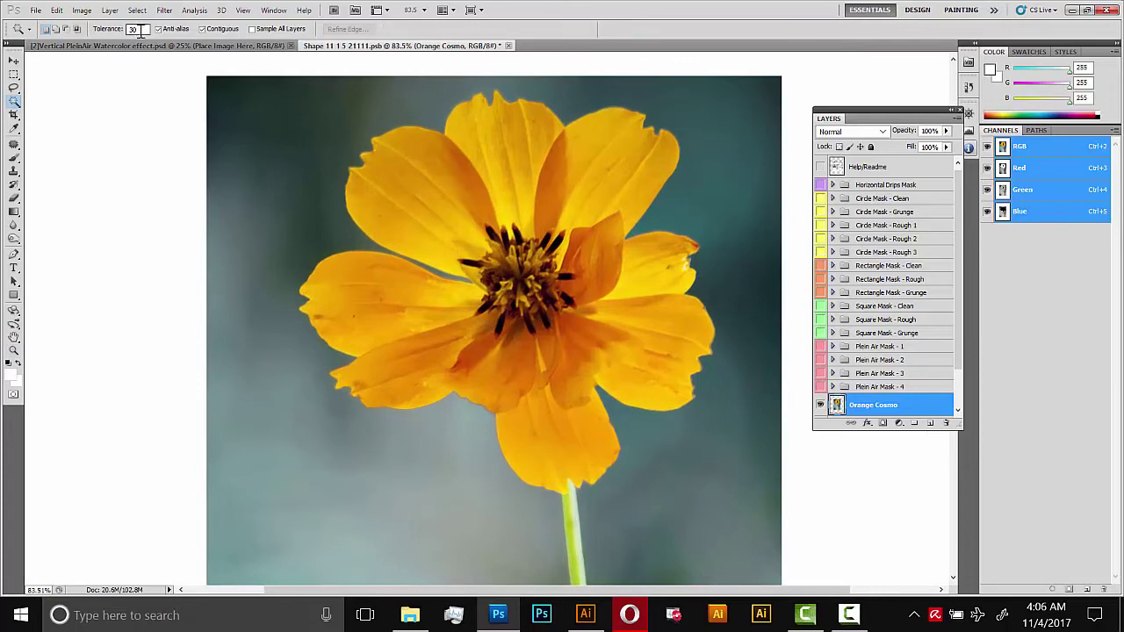
click(276, 149)
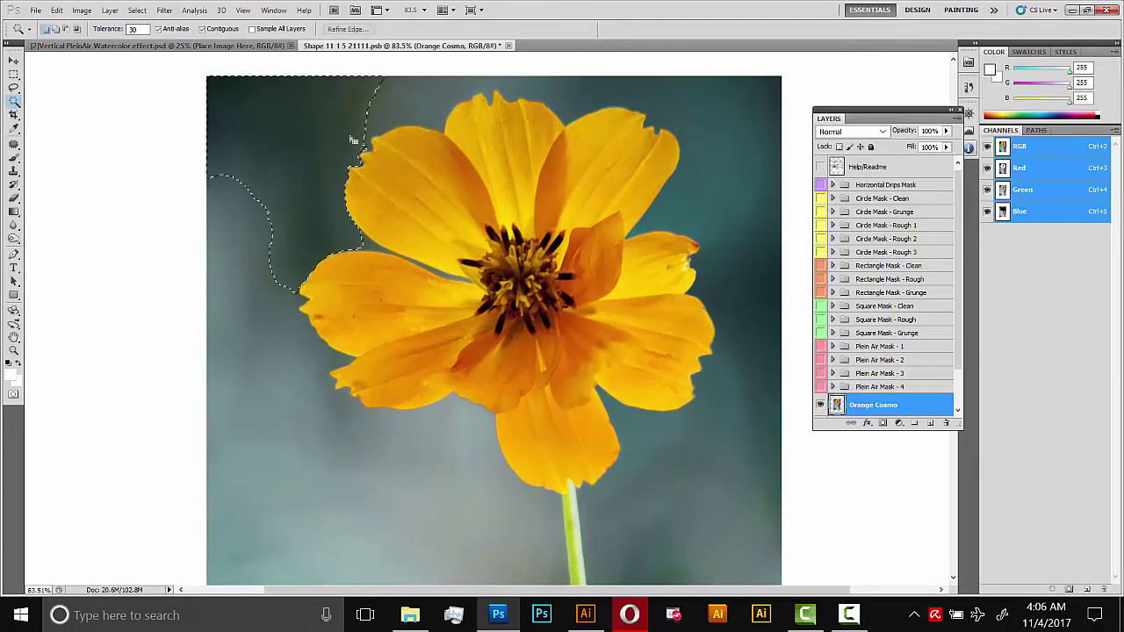
shift+click(614, 95)
shift+click(745, 269)
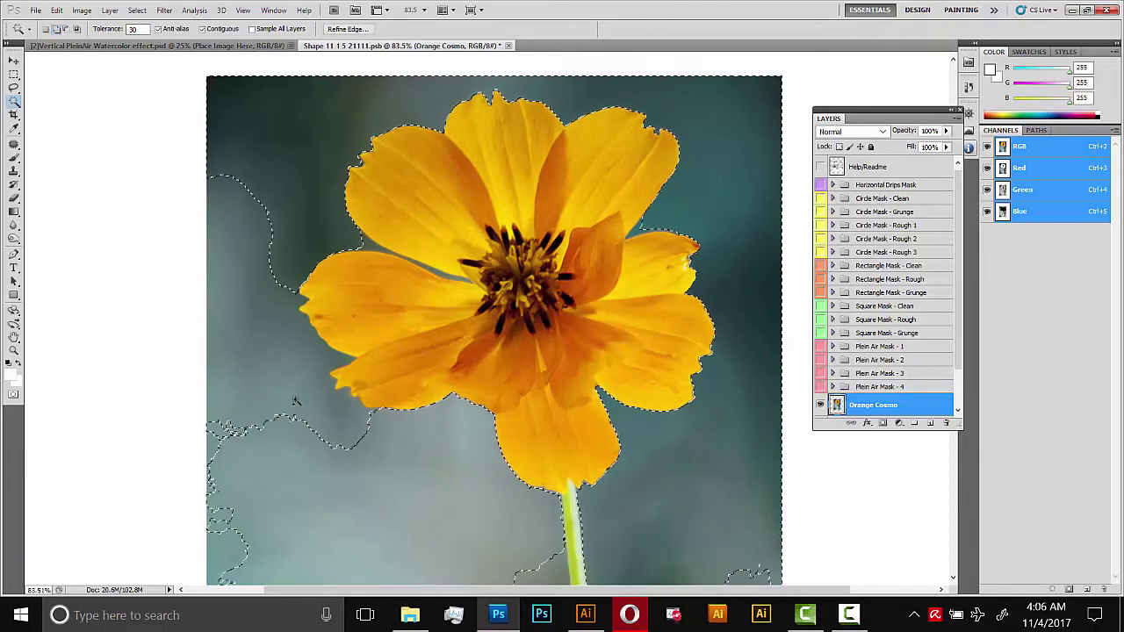
shift+click(457, 457)
click(137, 11)
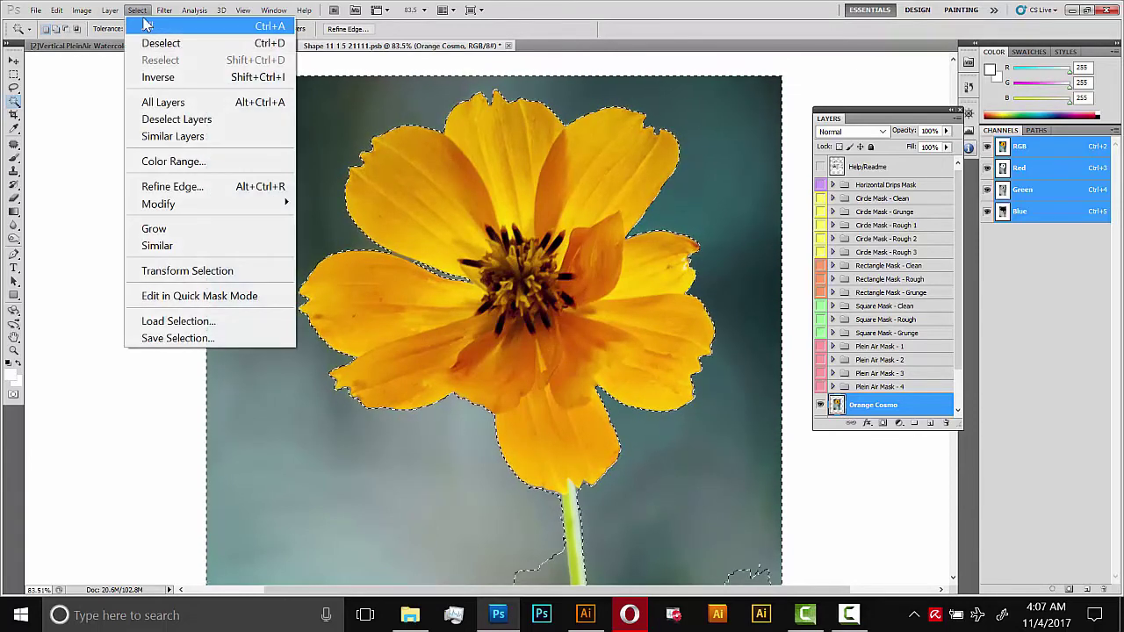
click(184, 244)
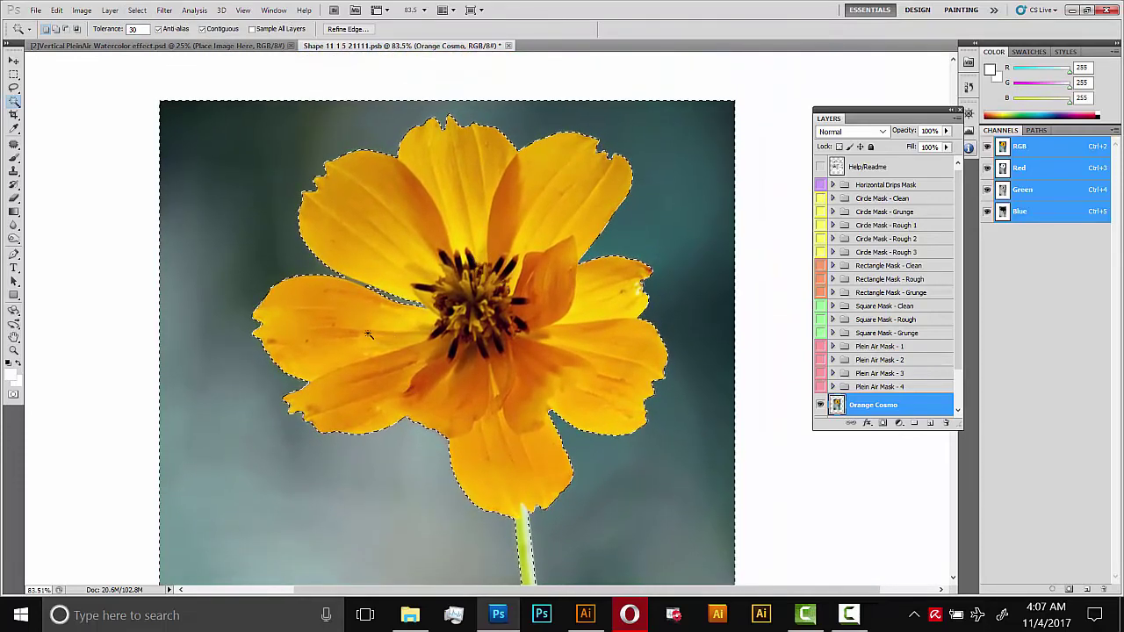
key(Delete)
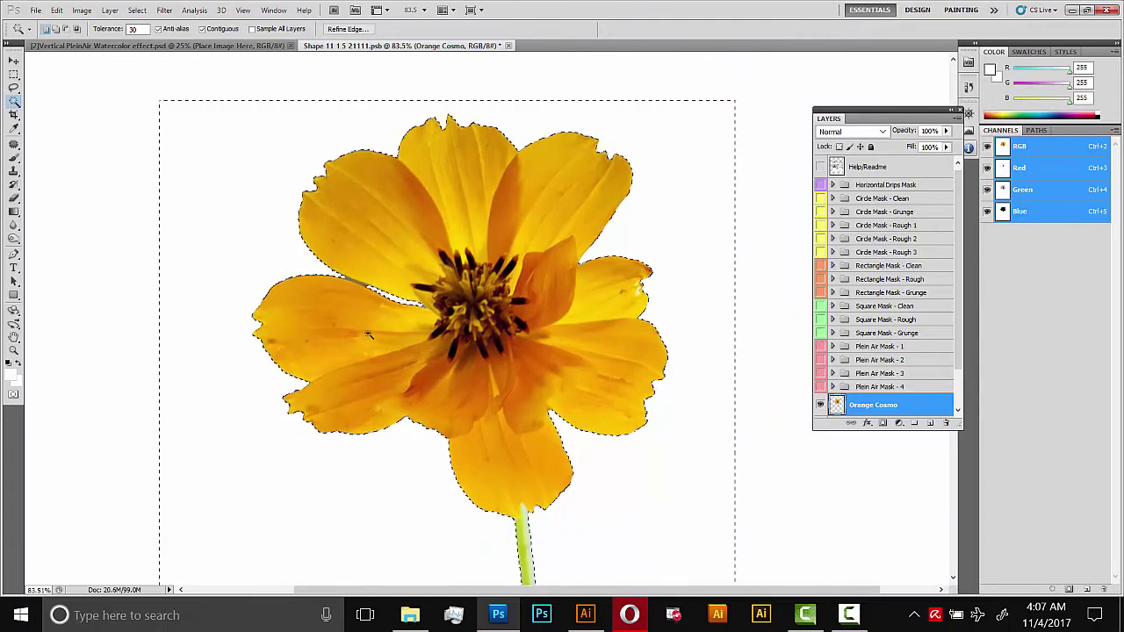
Step: Deselect, then erase the flower's stem and the grey fringe between two petals
key(ctrl+d)
drag(465, 471, 471, 276)
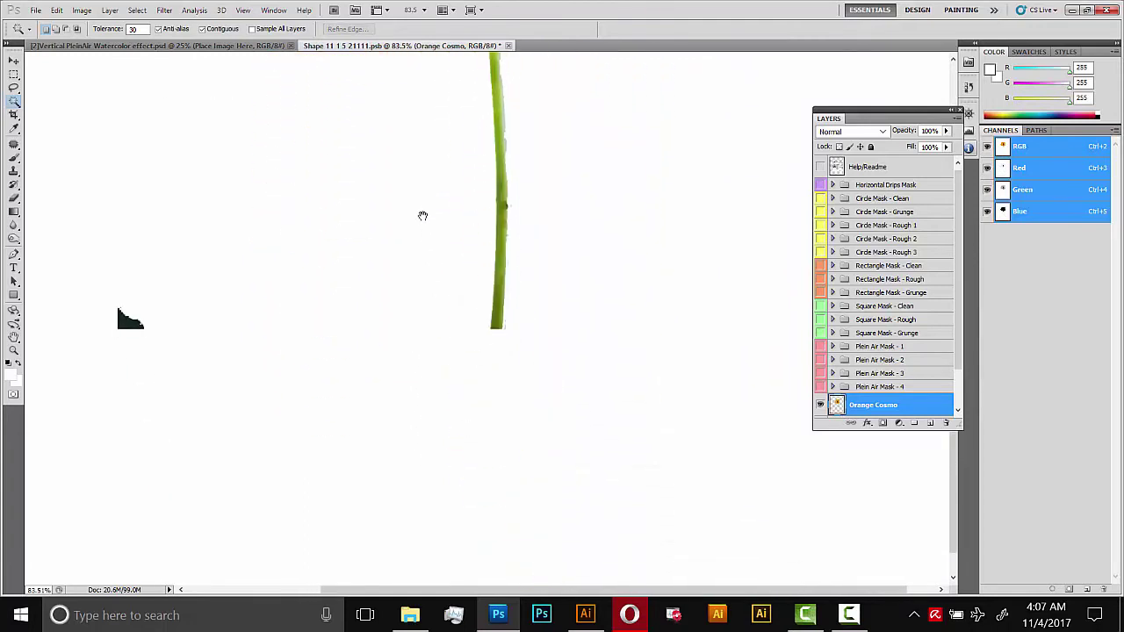
click(13, 200)
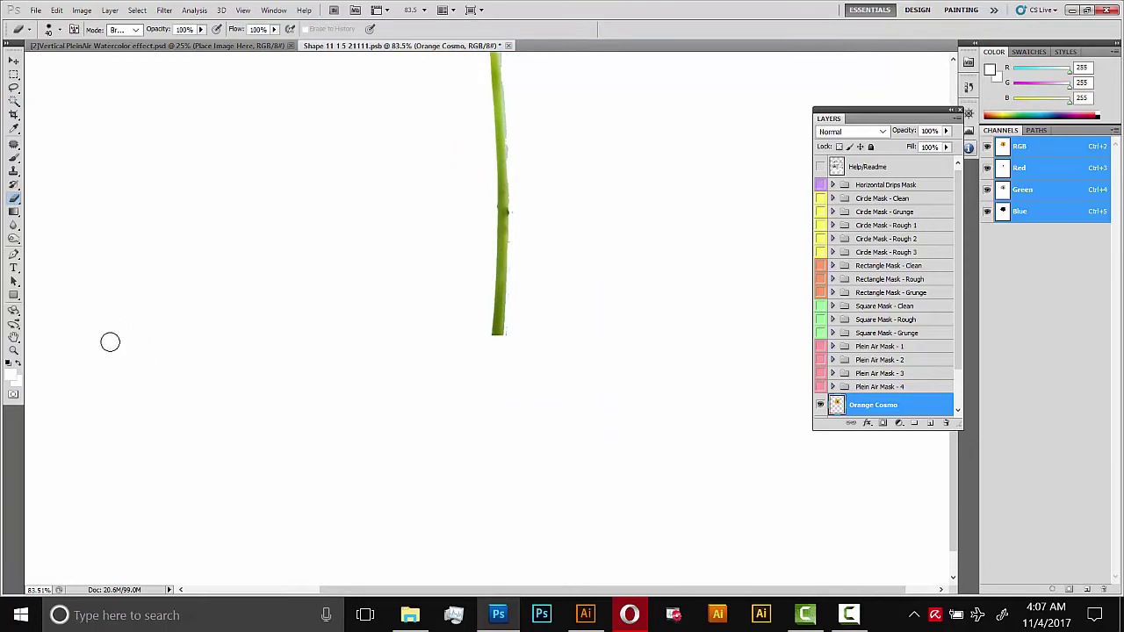
scroll(487, 346, up, 3)
drag(485, 413, 465, 164)
scroll(465, 164, down, 3)
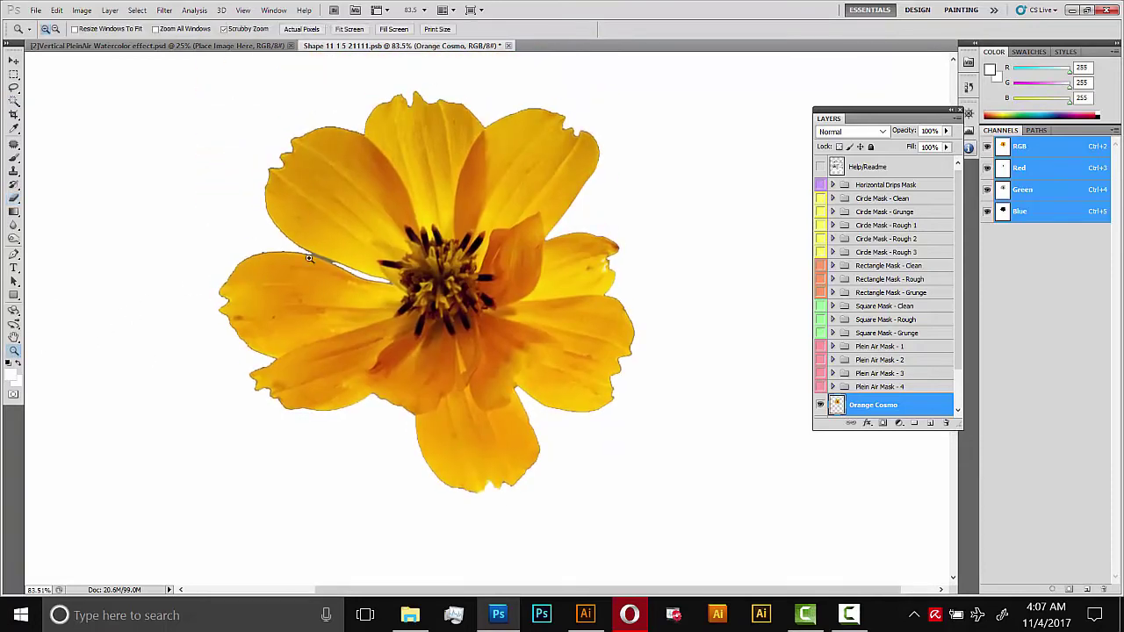
scroll(219, 272, up, 8)
mouse_move(218, 271)
mouse_down()
mouse_move(284, 274)
mouse_move(277, 290)
mouse_move(408, 326)
mouse_move(488, 362)
mouse_up()
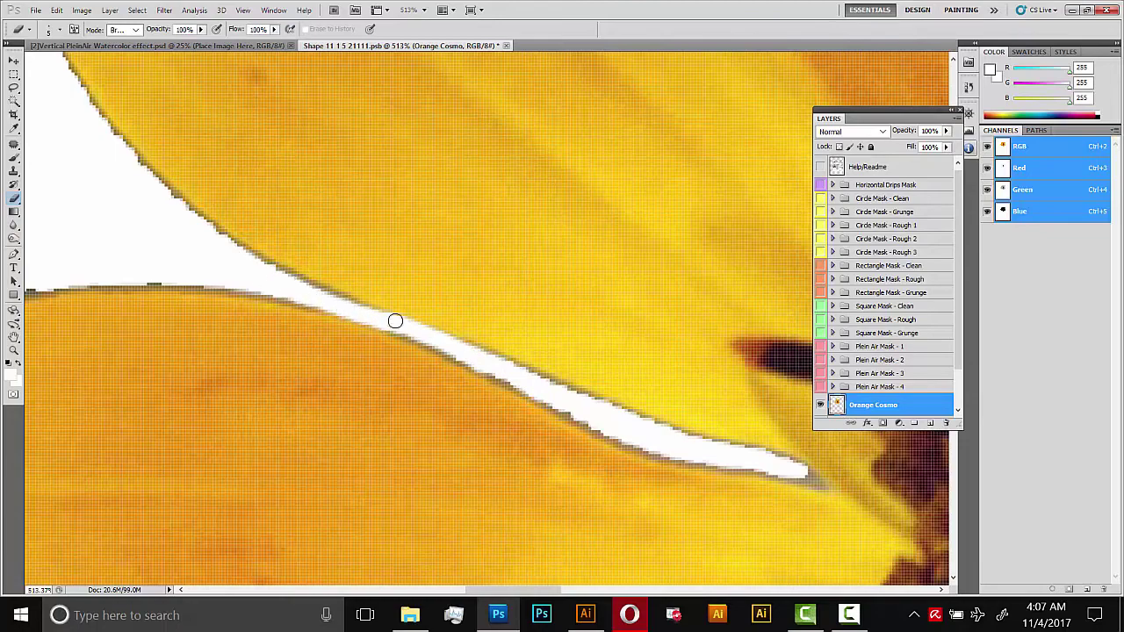
key(ctrl+0)
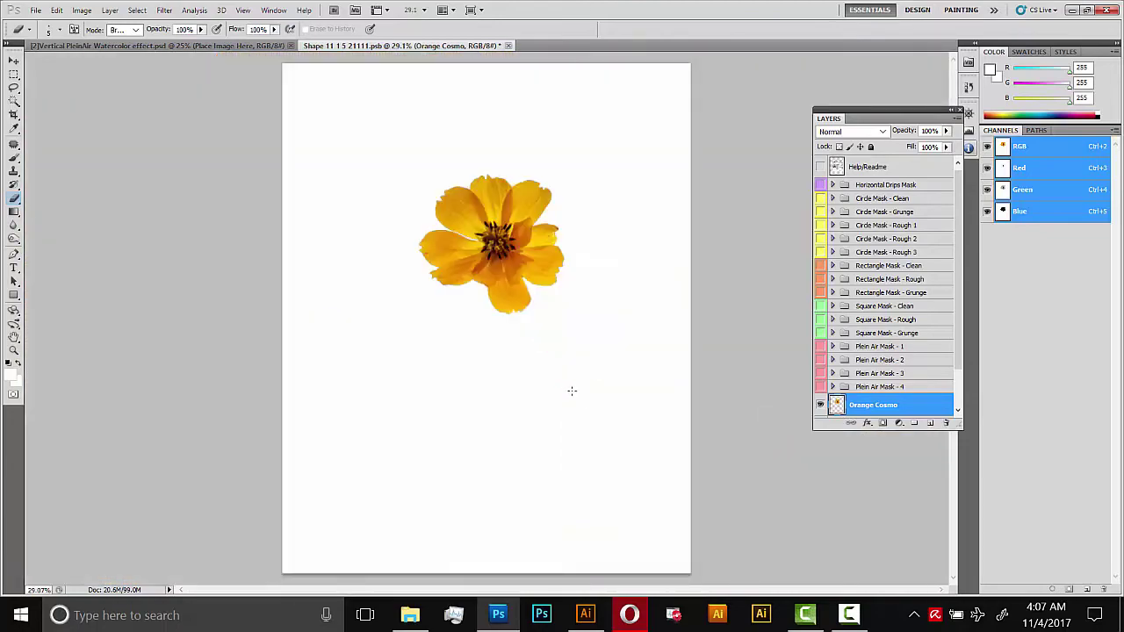
Step: Move the flower down toward the page centre, then save and close the .psb smart object
key(m)
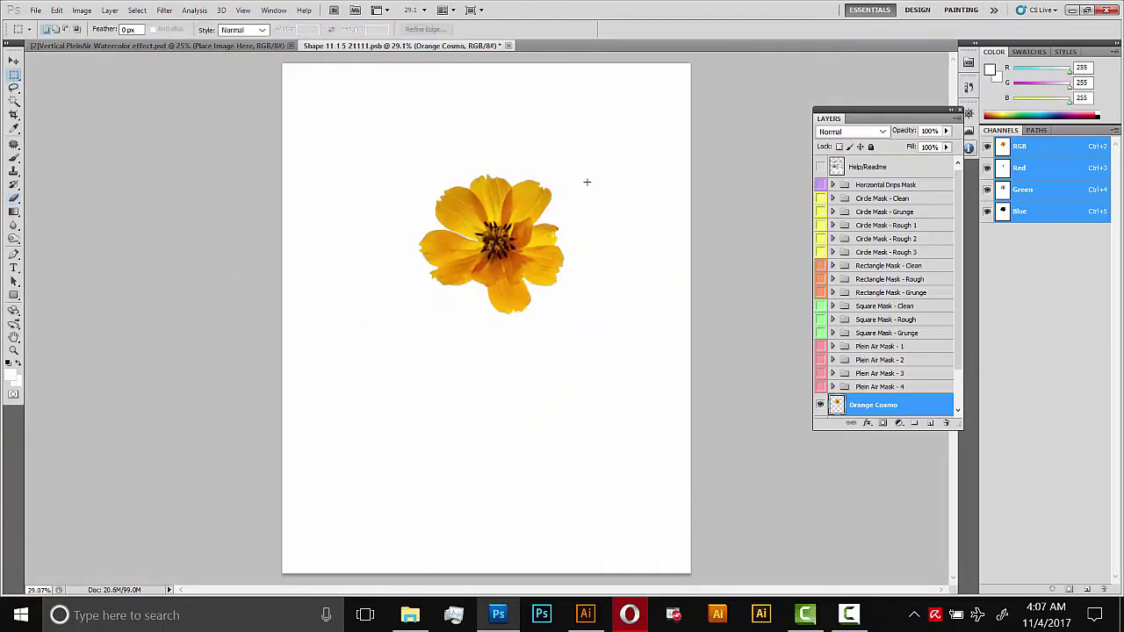
mouse_move(419, 337)
mouse_down()
mouse_move(407, 430)
mouse_move(425, 337)
mouse_up()
click(15, 61)
drag(502, 231, 513, 317)
key(ctrl+d)
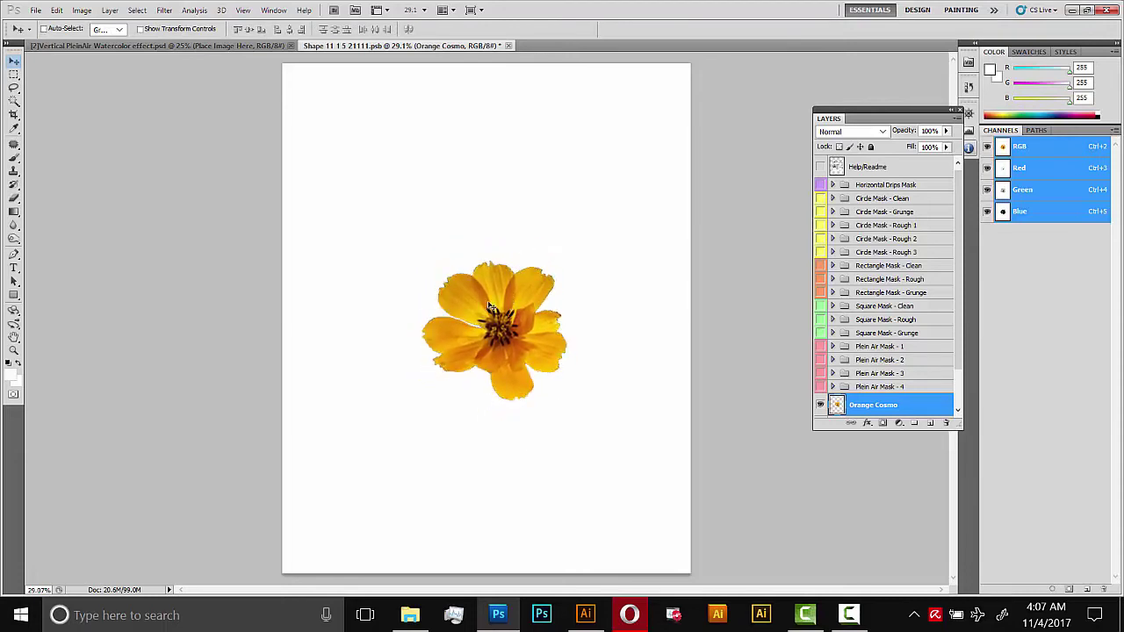
click(507, 45)
click(460, 225)
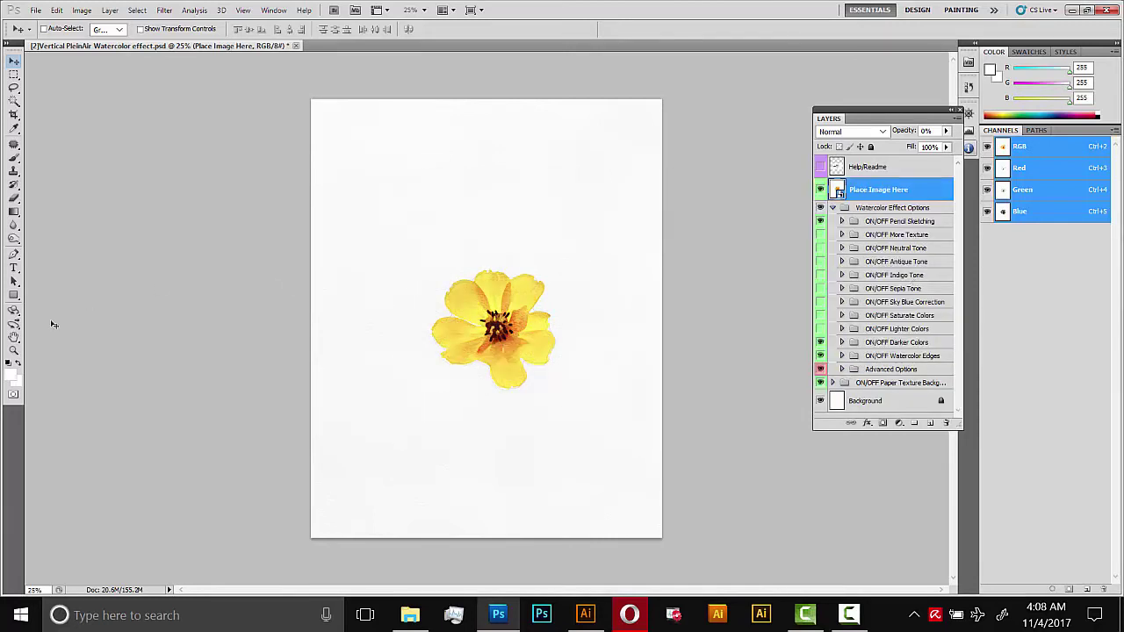
Step: Zoom in and pan around the template to inspect the saturated watercolor flower
click(14, 349)
click(521, 325)
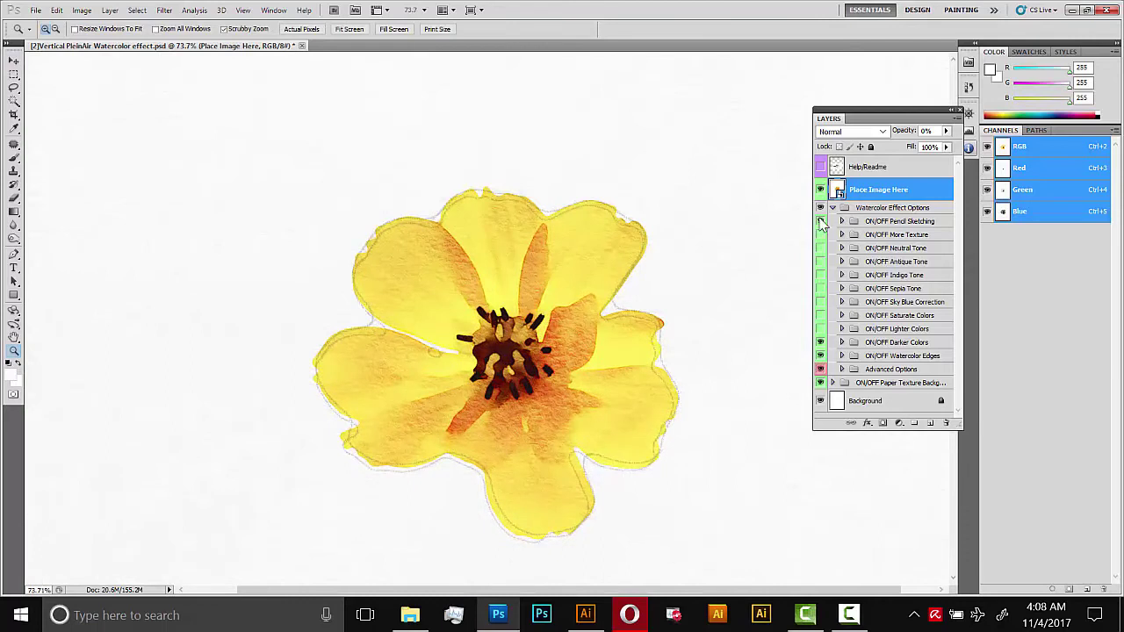
drag(495, 254, 444, 122)
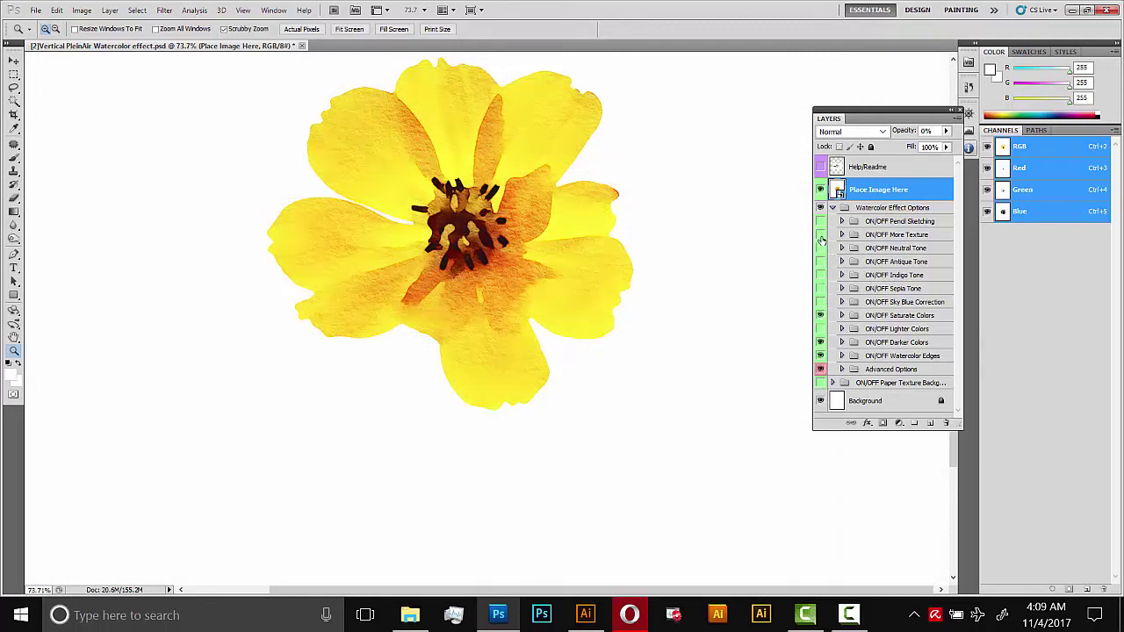
drag(642, 168, 622, 356)
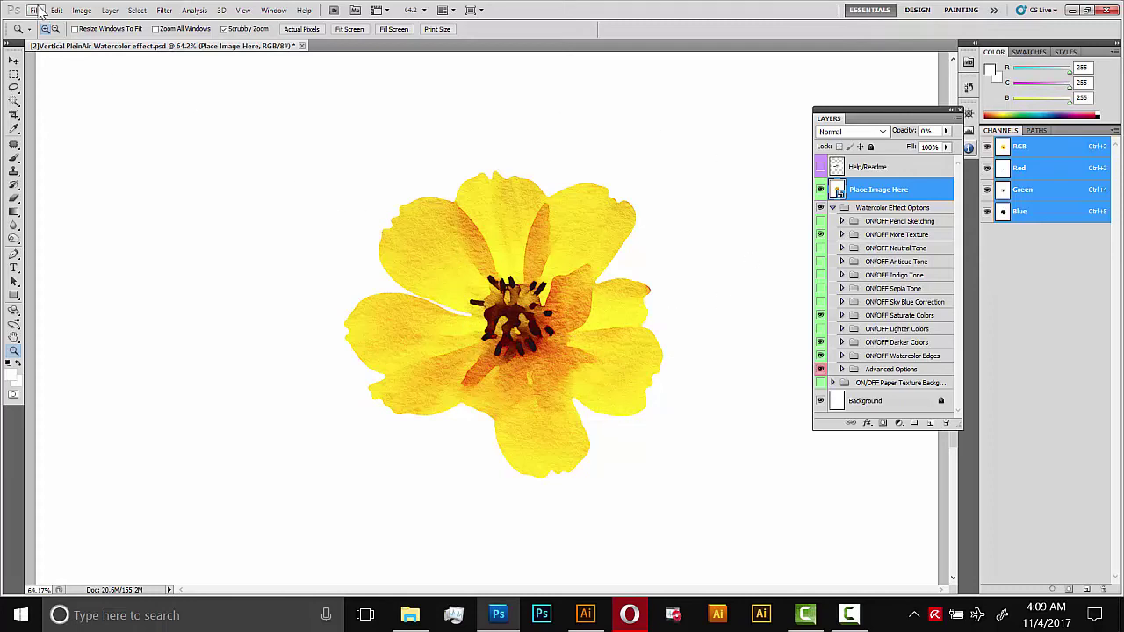
Step: Save for Web as [2]Vertical-PleinAir-Watercolor-effect.jpg on the Desktop, then show the Desktop folder
click(35, 10)
click(105, 314)
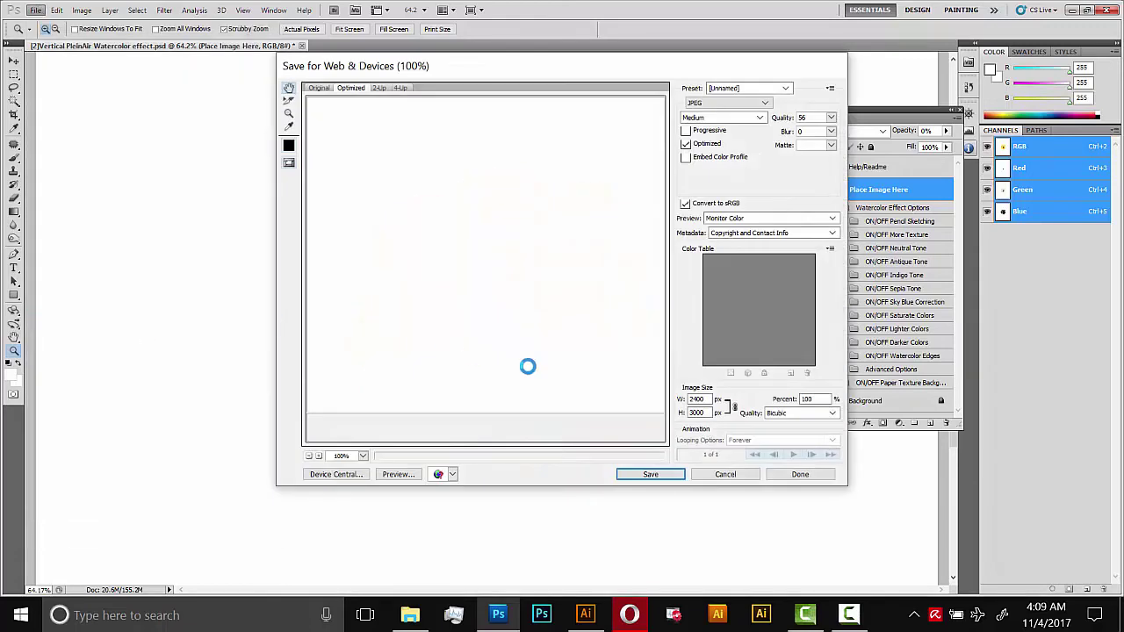
click(655, 475)
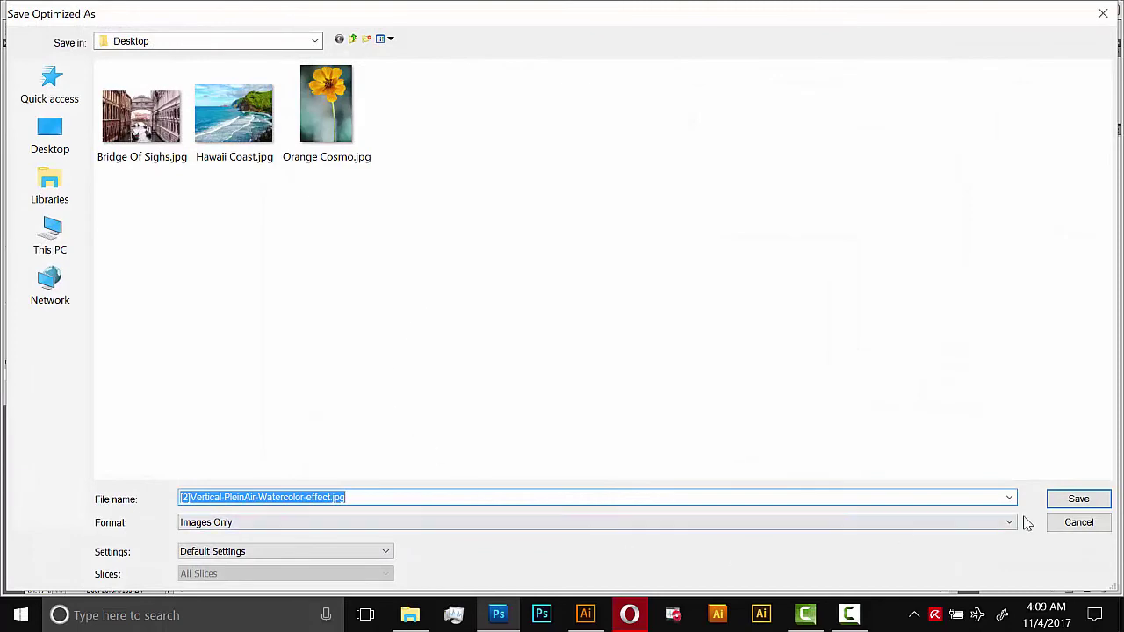
click(1078, 499)
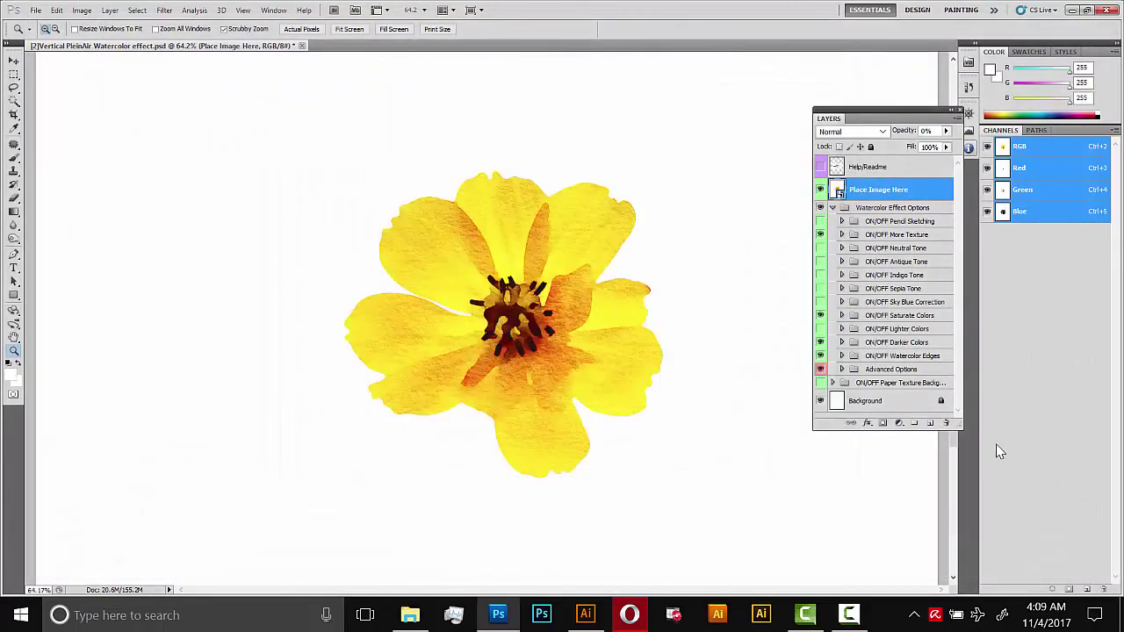
click(411, 613)
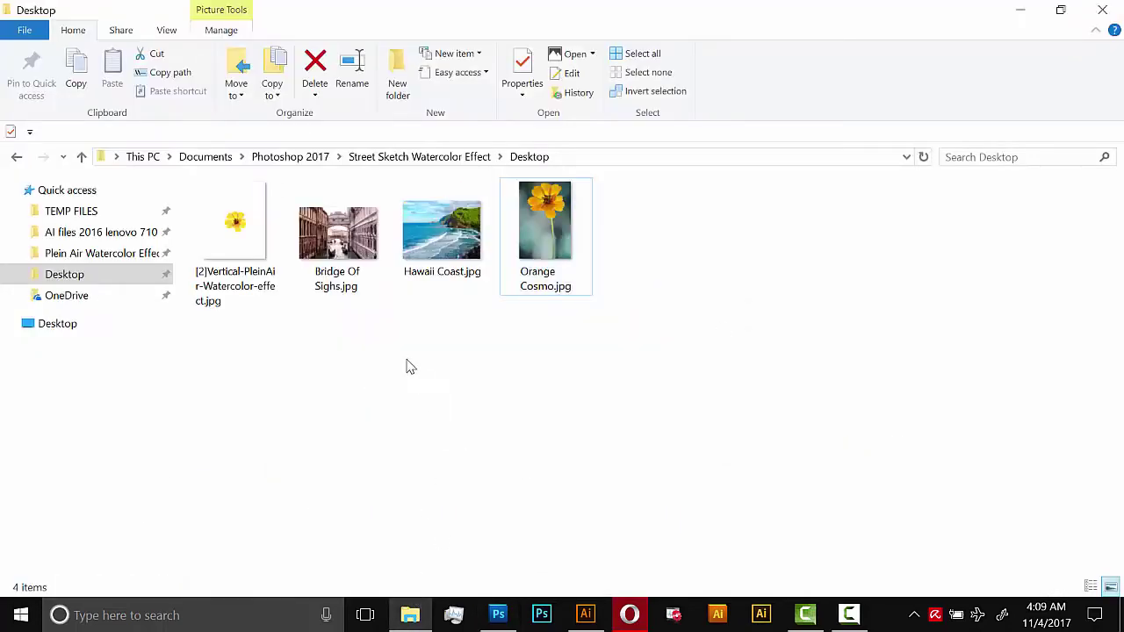
Step: Drag the exported [2]Vertical-PleinAir-Watercolor-effect.jpg from the Desktop into Photoshop to open it
click(235, 227)
drag(244, 226, 522, 50)
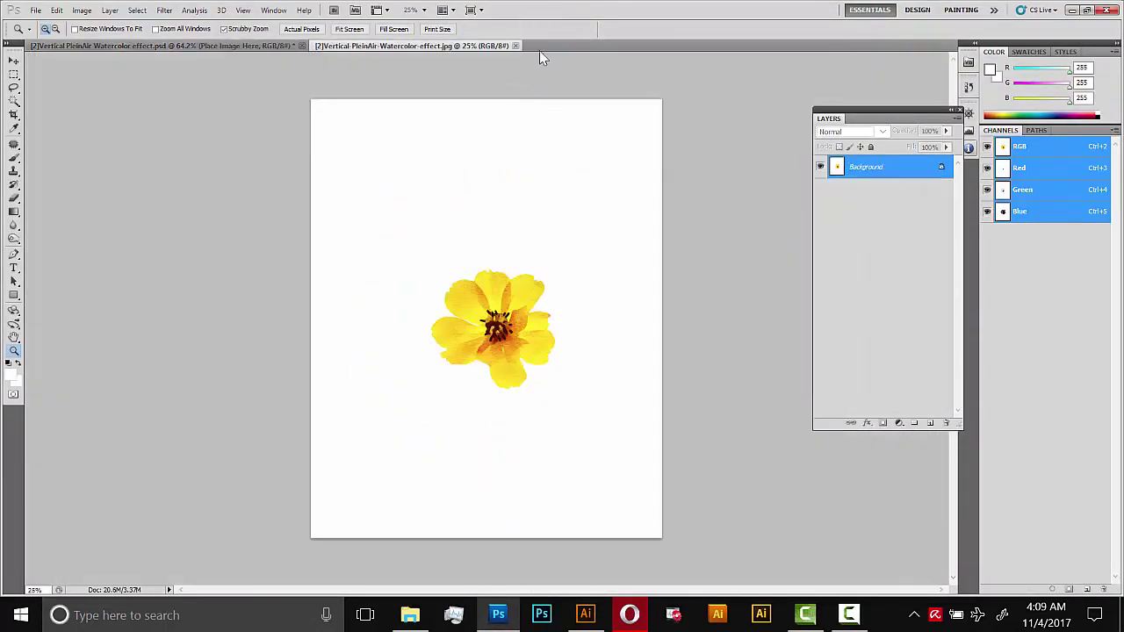
click(14, 115)
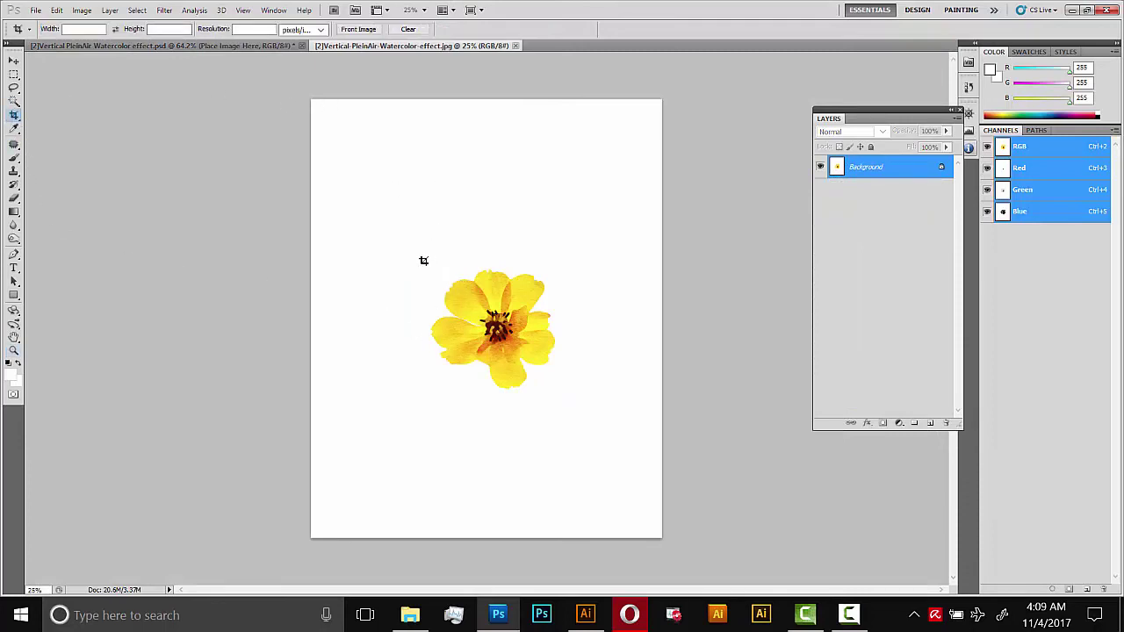
Step: Crop the image to a square tightly around the flower and zoom in on it
drag(423, 260, 566, 396)
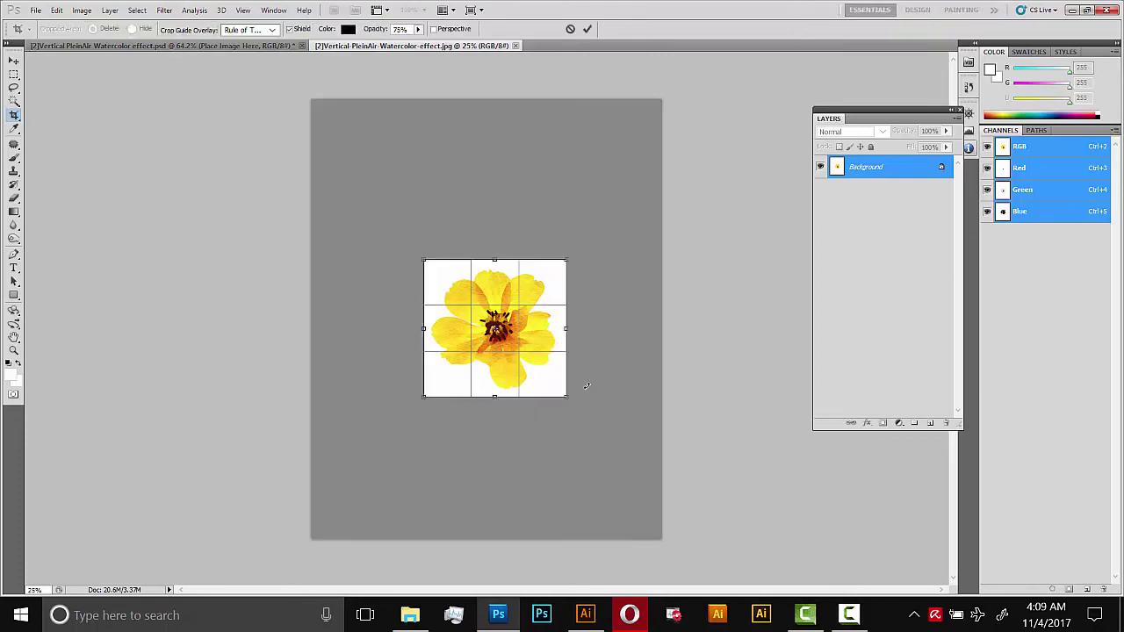
key(Return)
click(13, 351)
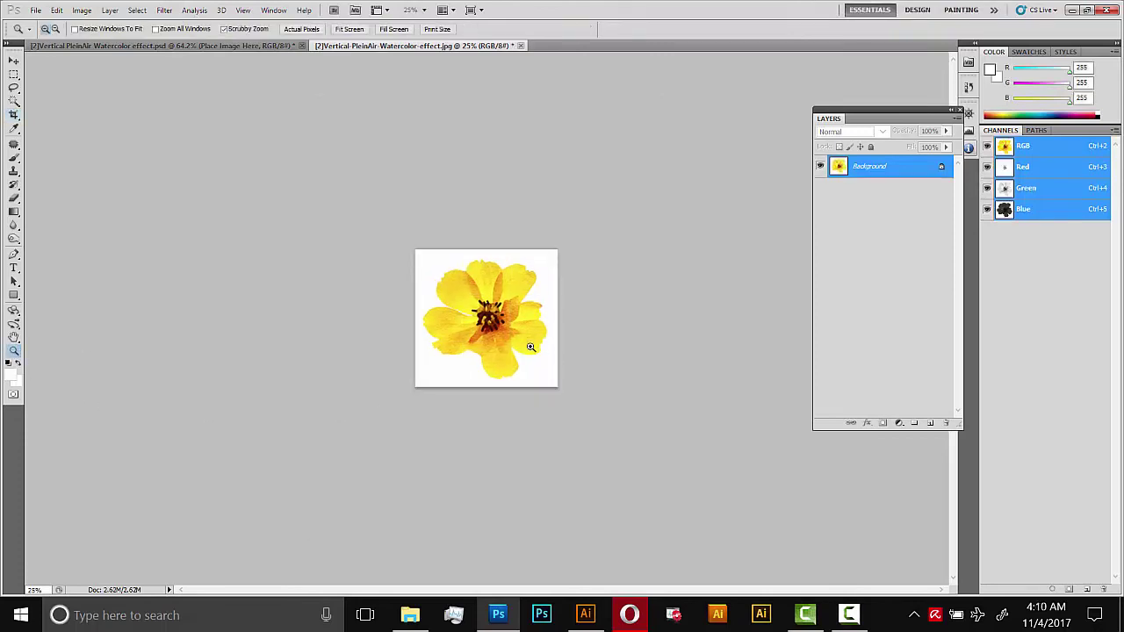
drag(531, 347, 550, 351)
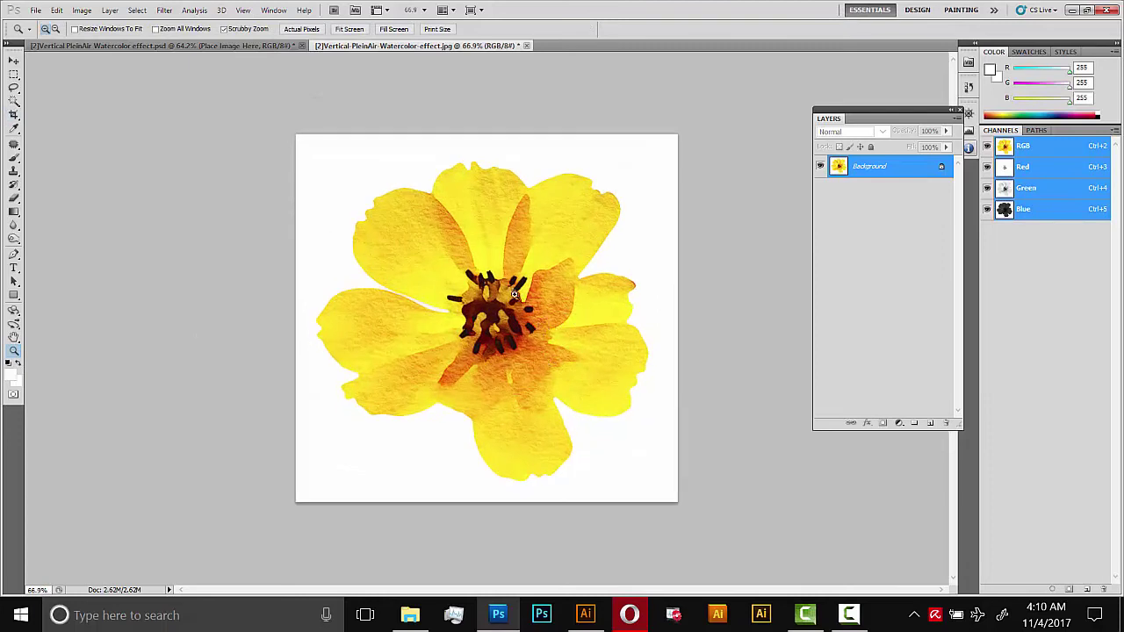
drag(515, 295, 562, 321)
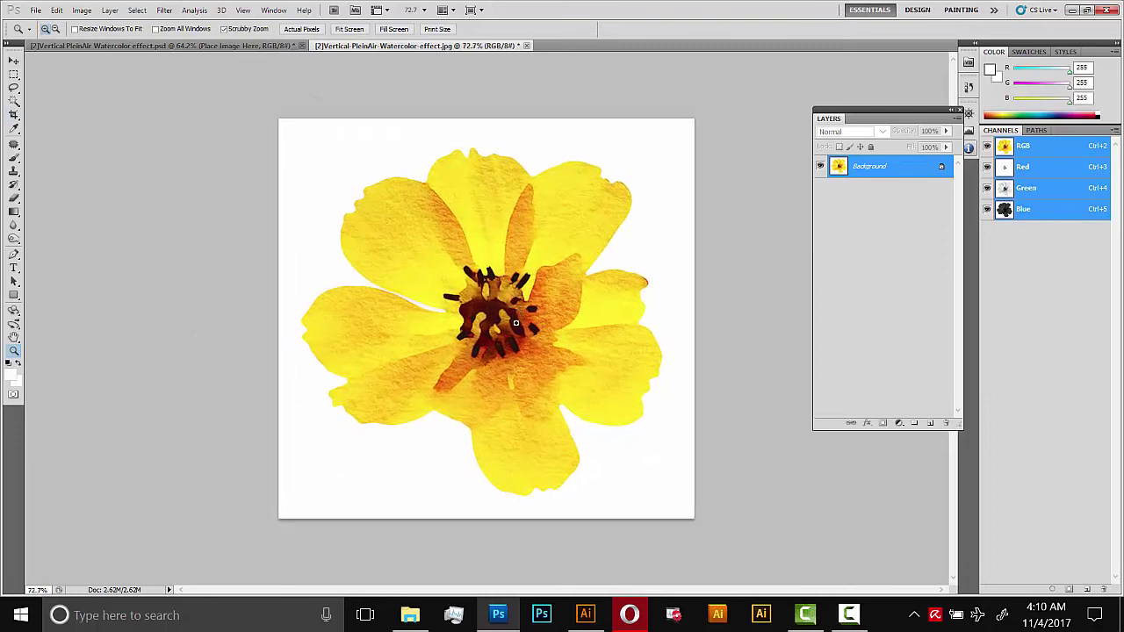
click(948, 131)
Step: Duplicate the Background layer as Background copy and hide the original Background
click(968, 149)
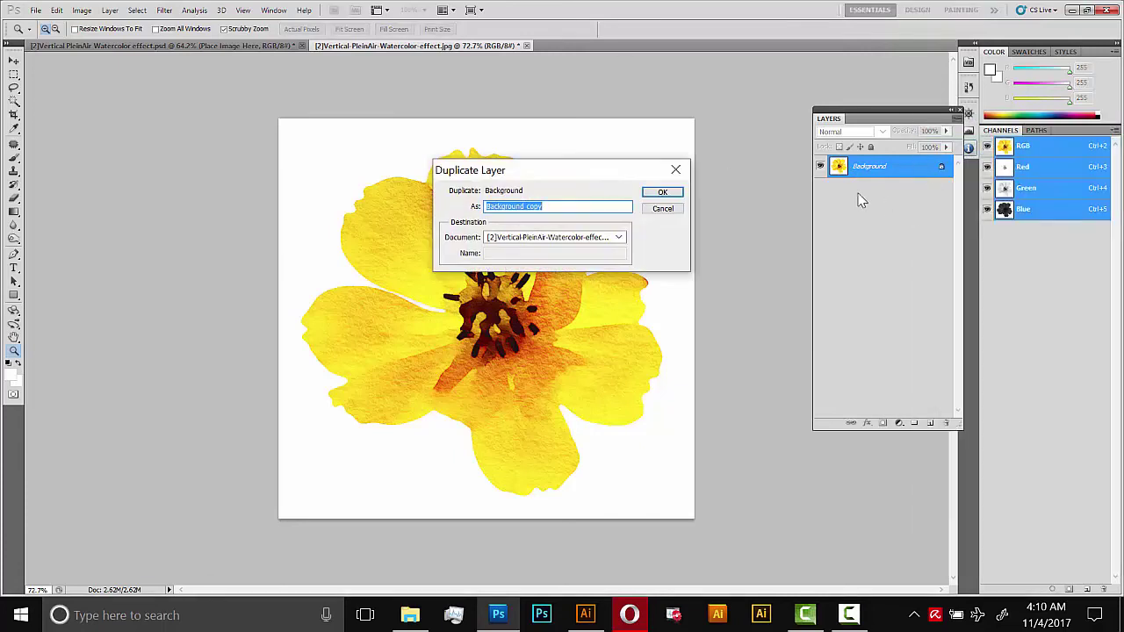
click(662, 191)
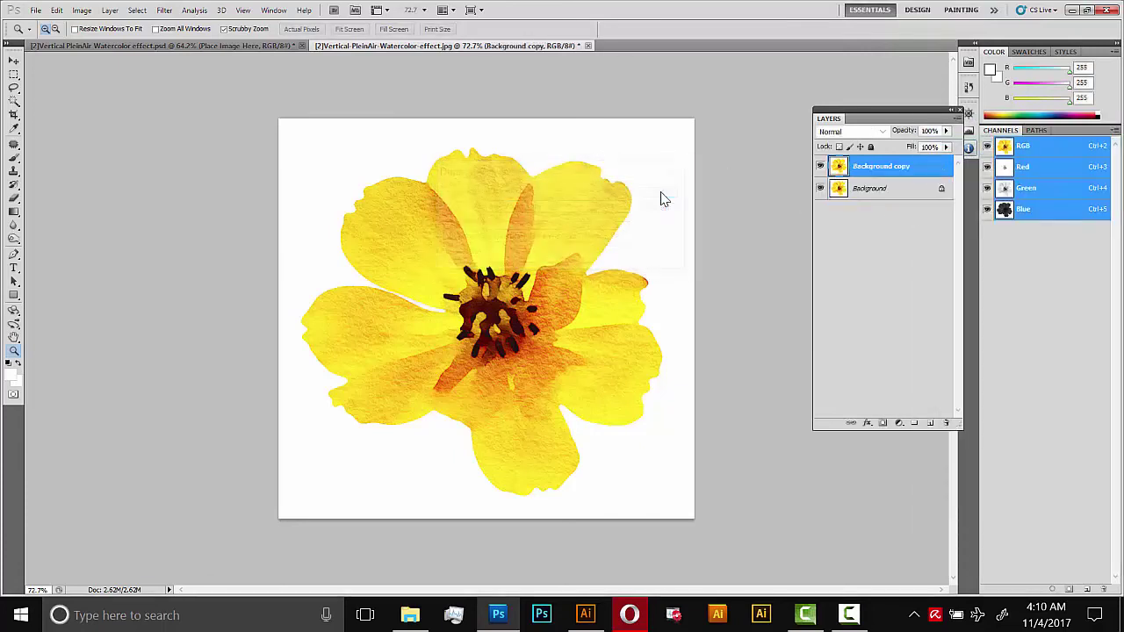
click(820, 189)
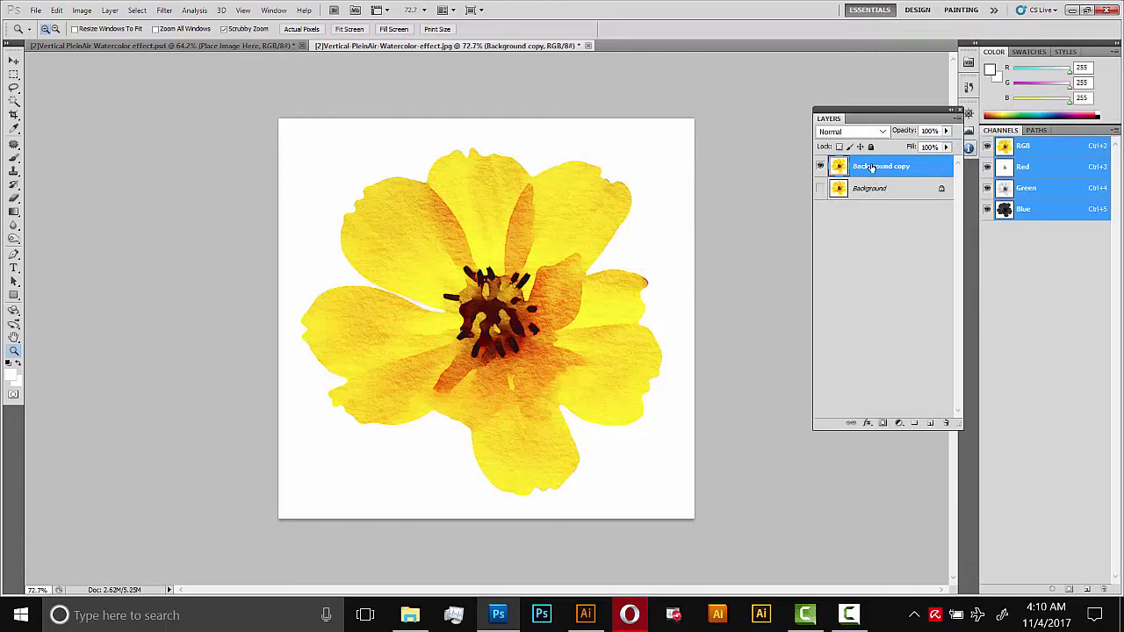
Step: Magic Wand the white at tolerance 30, select similar areas, delete them and deselect
click(15, 102)
click(142, 30)
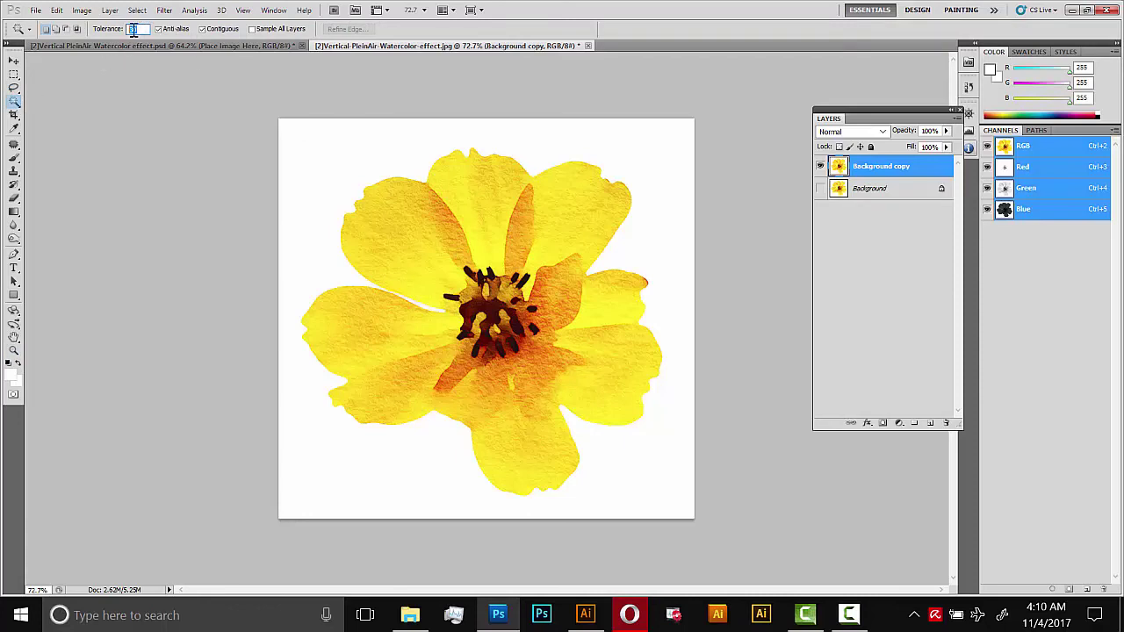
click(334, 147)
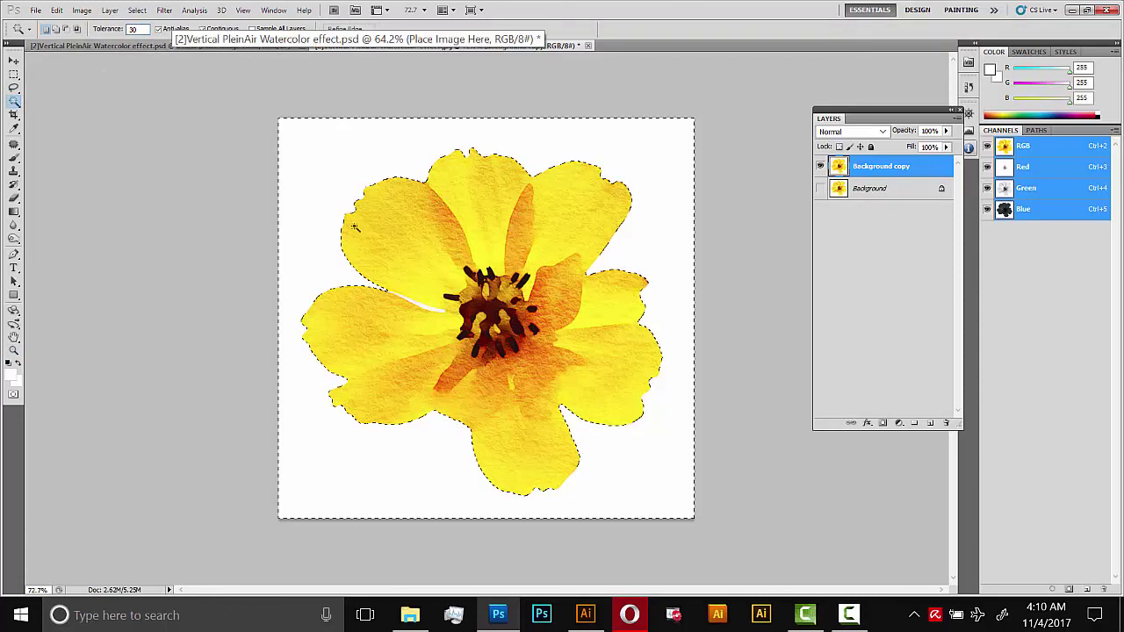
click(137, 10)
click(158, 246)
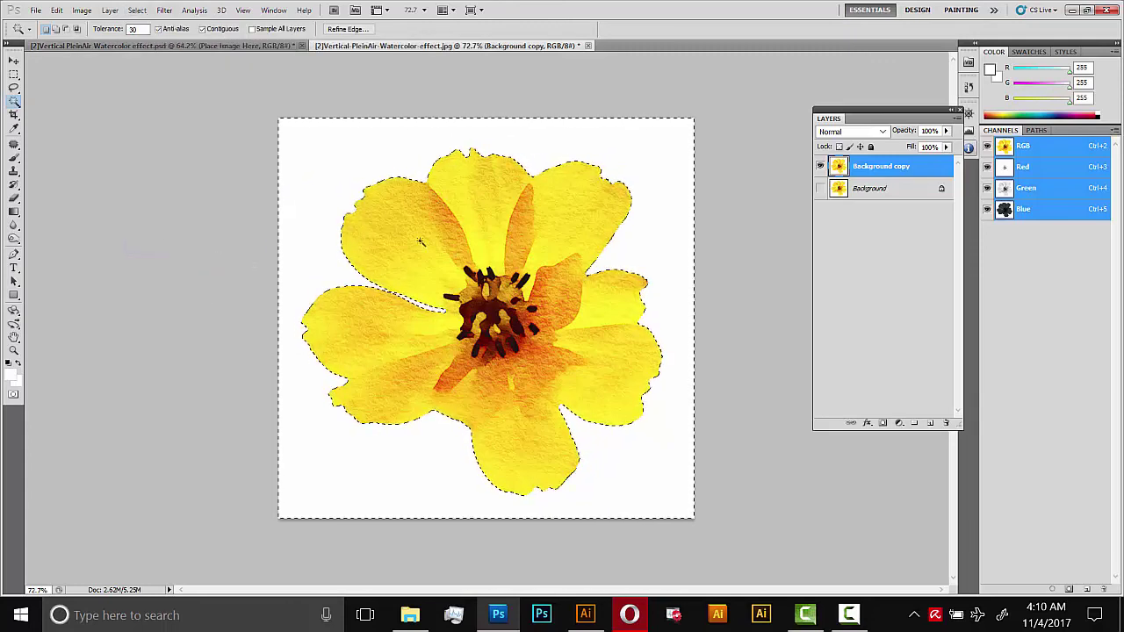
key(Delete)
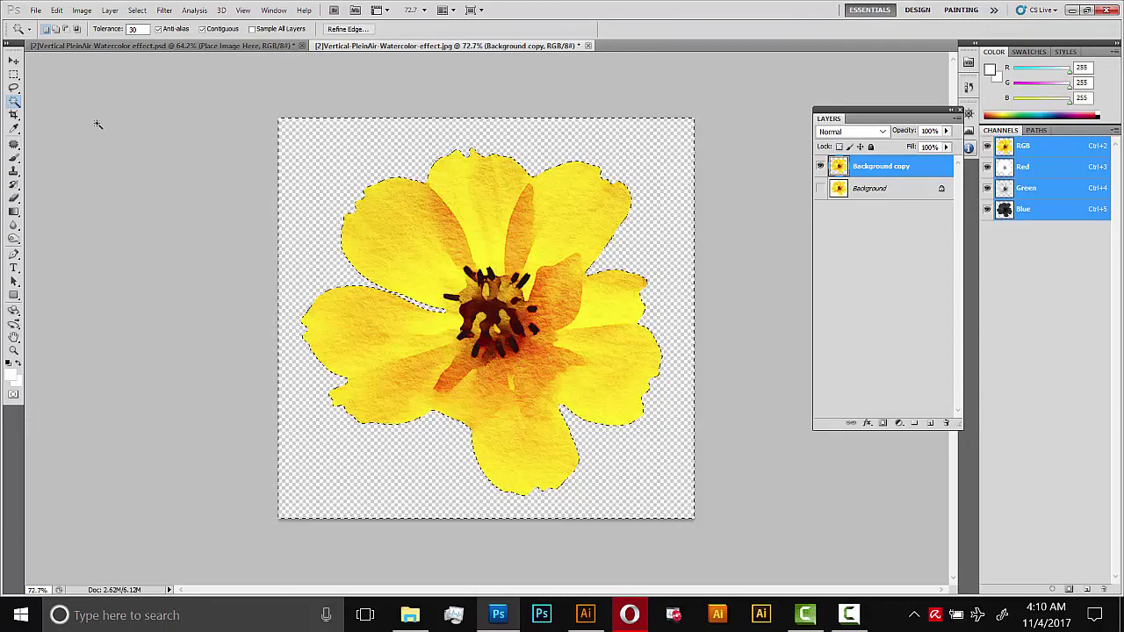
key(ctrl+d)
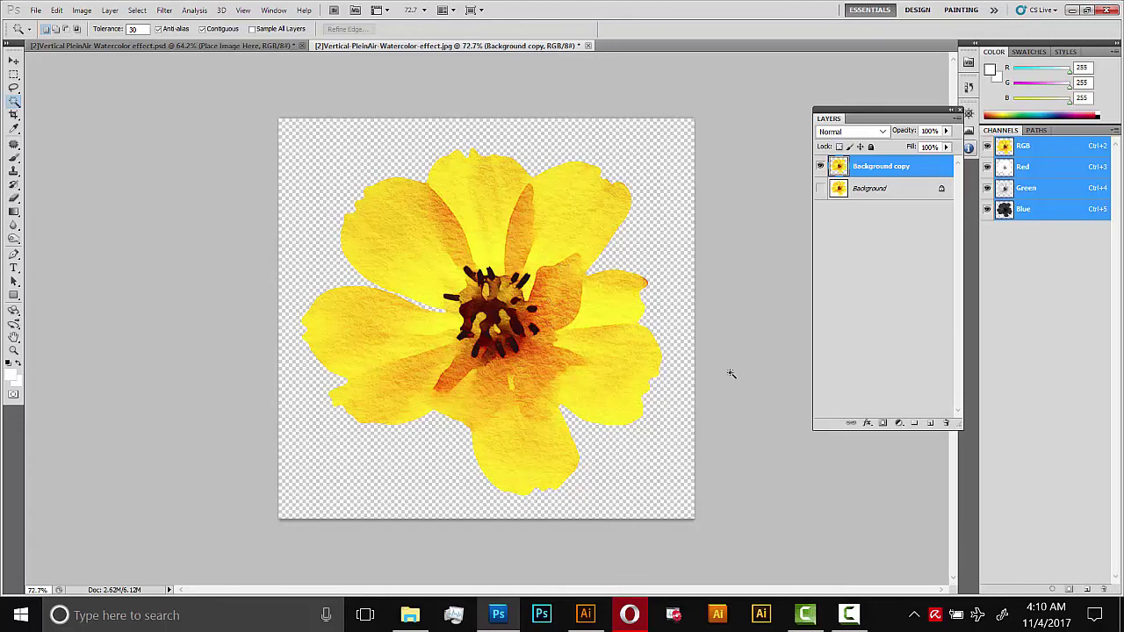
Step: In Save for Web & Devices, switch the export format from JPEG to PNG-24 with transparency
click(36, 11)
click(122, 314)
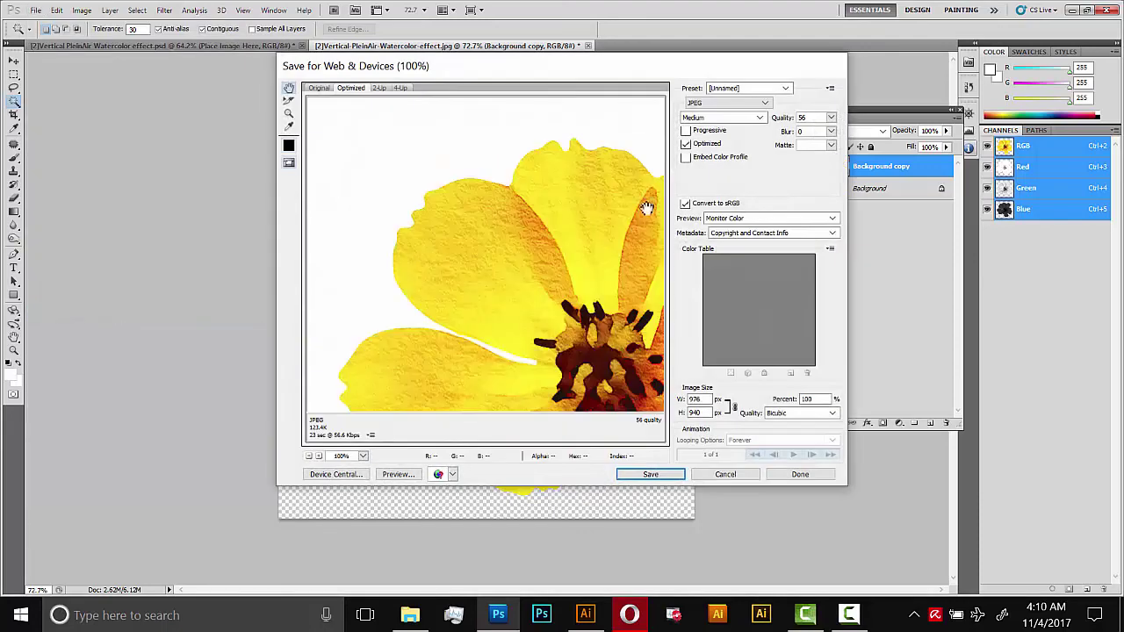
click(738, 103)
click(708, 141)
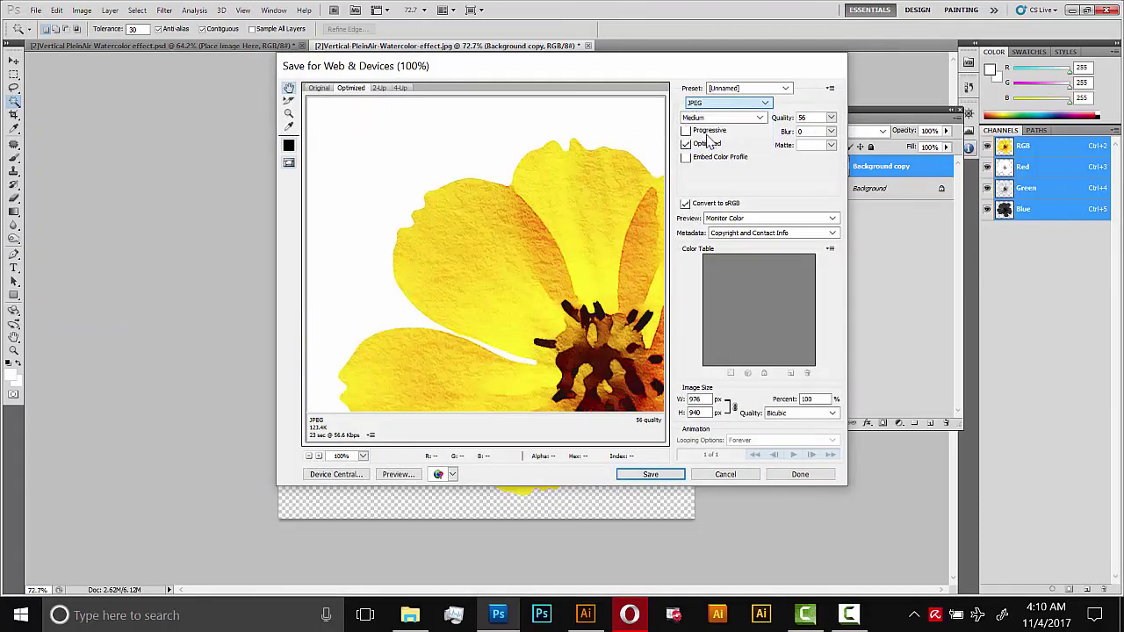
drag(561, 306, 544, 344)
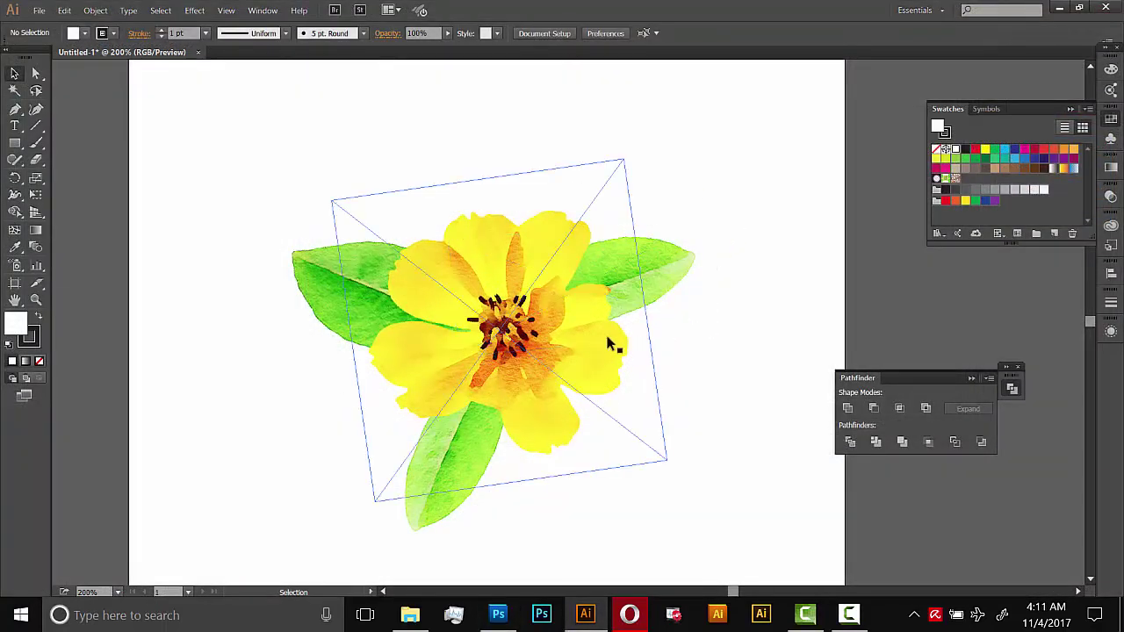
Step: Move the flower to the upper right and spread the three leaves out to its left
drag(472, 320, 727, 175)
drag(395, 308, 310, 272)
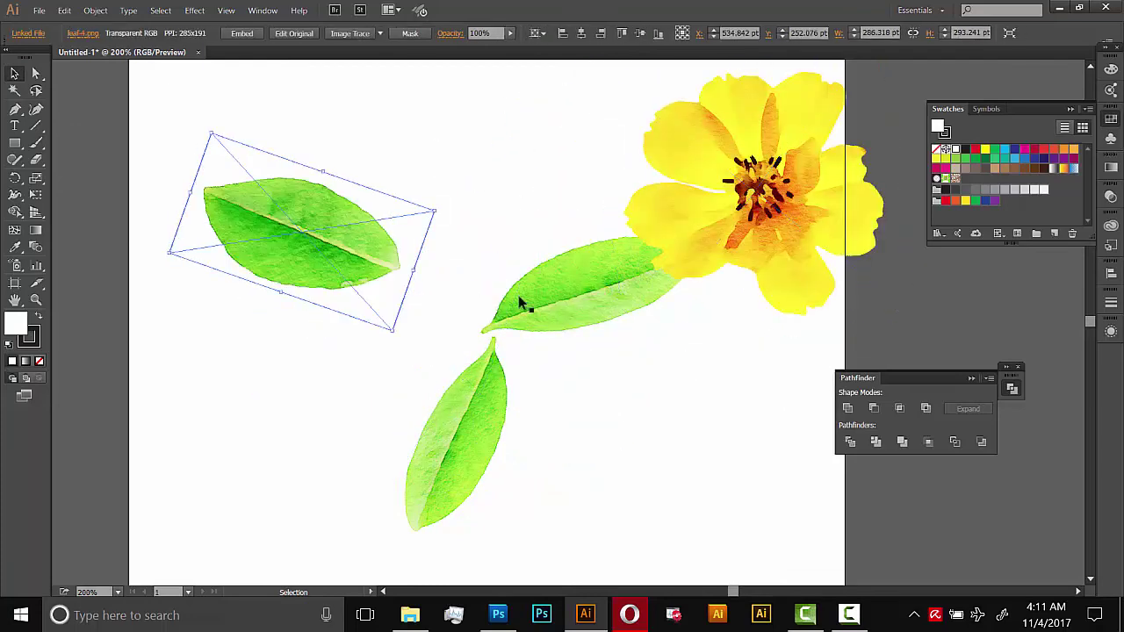
drag(565, 311, 535, 252)
drag(472, 413, 420, 414)
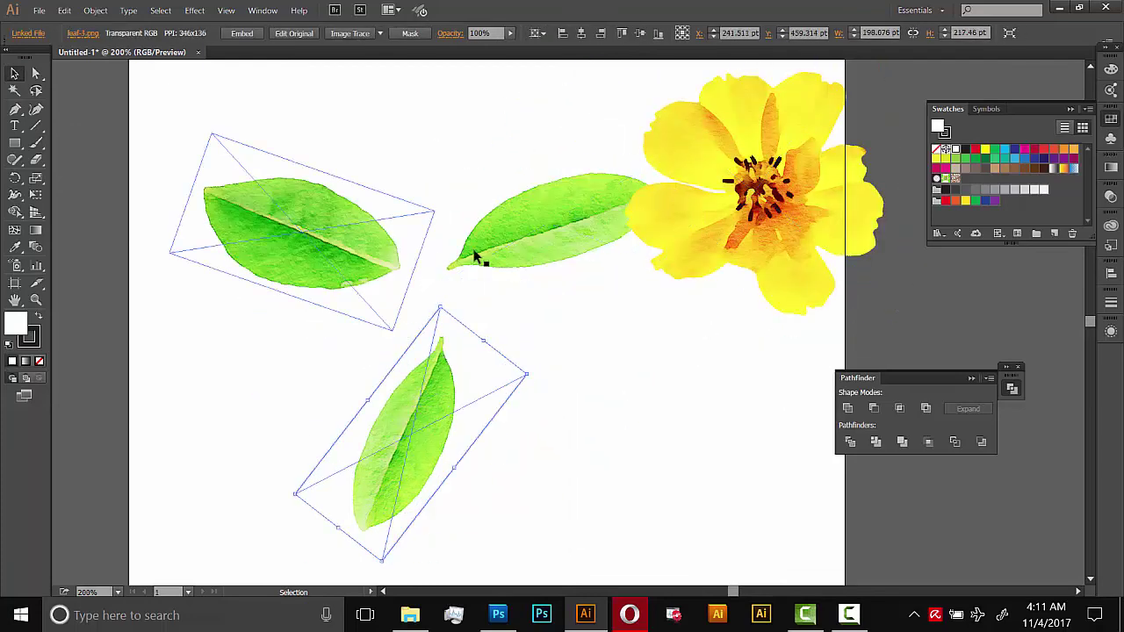